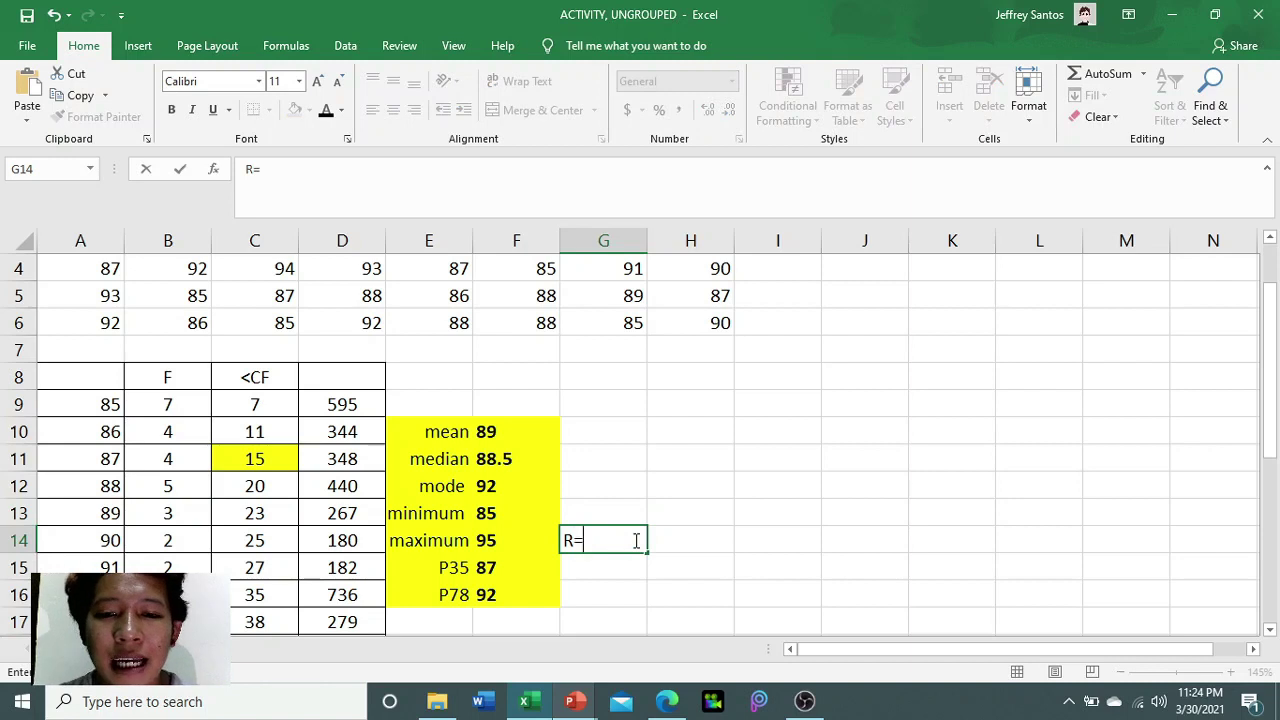
# - Complete the range formula text in G14 as R=Max-Min
pyautogui.write('M')
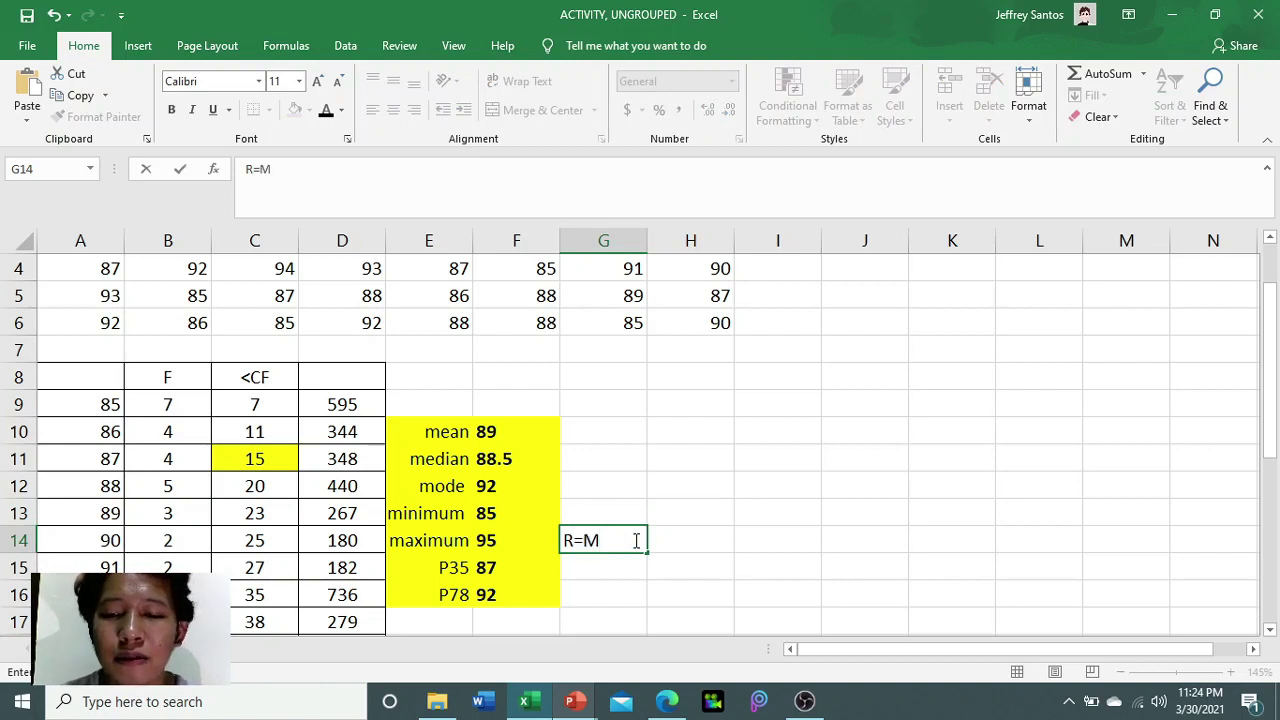
pyautogui.write('ax-')
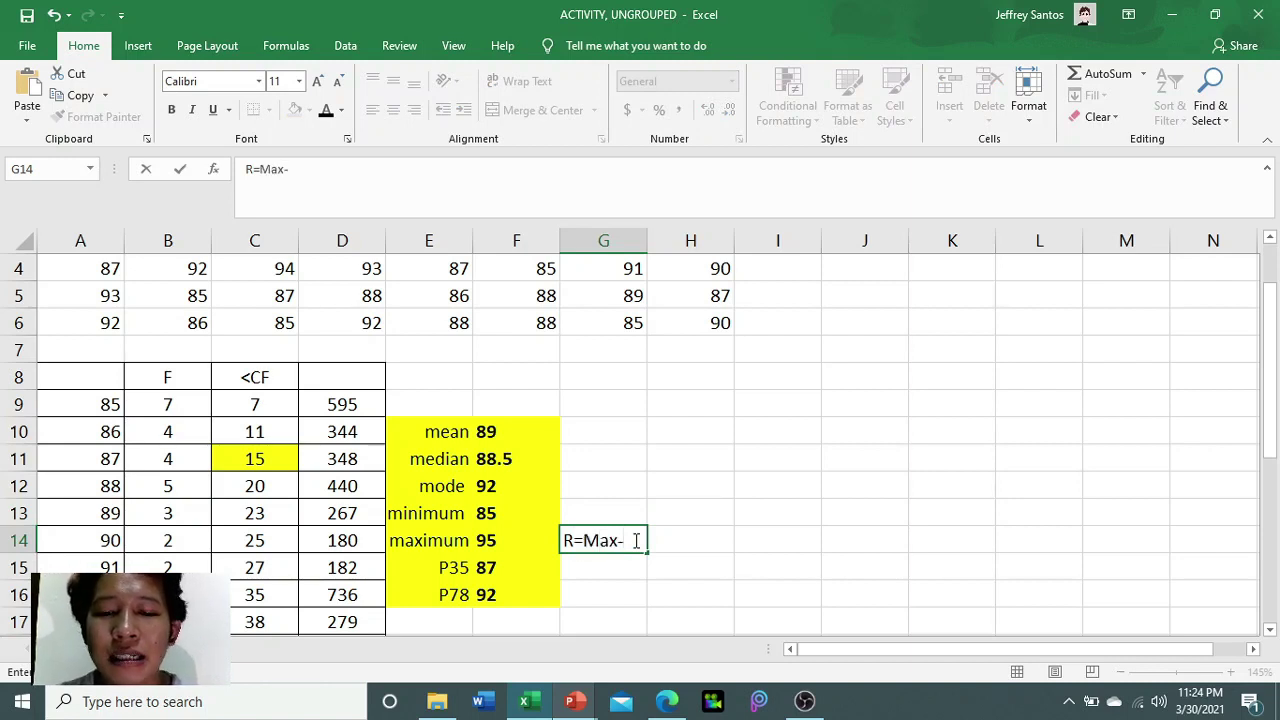
pyautogui.write('Min')
pyautogui.press('Return')
pyautogui.press('Right')
pyautogui.press('Up')
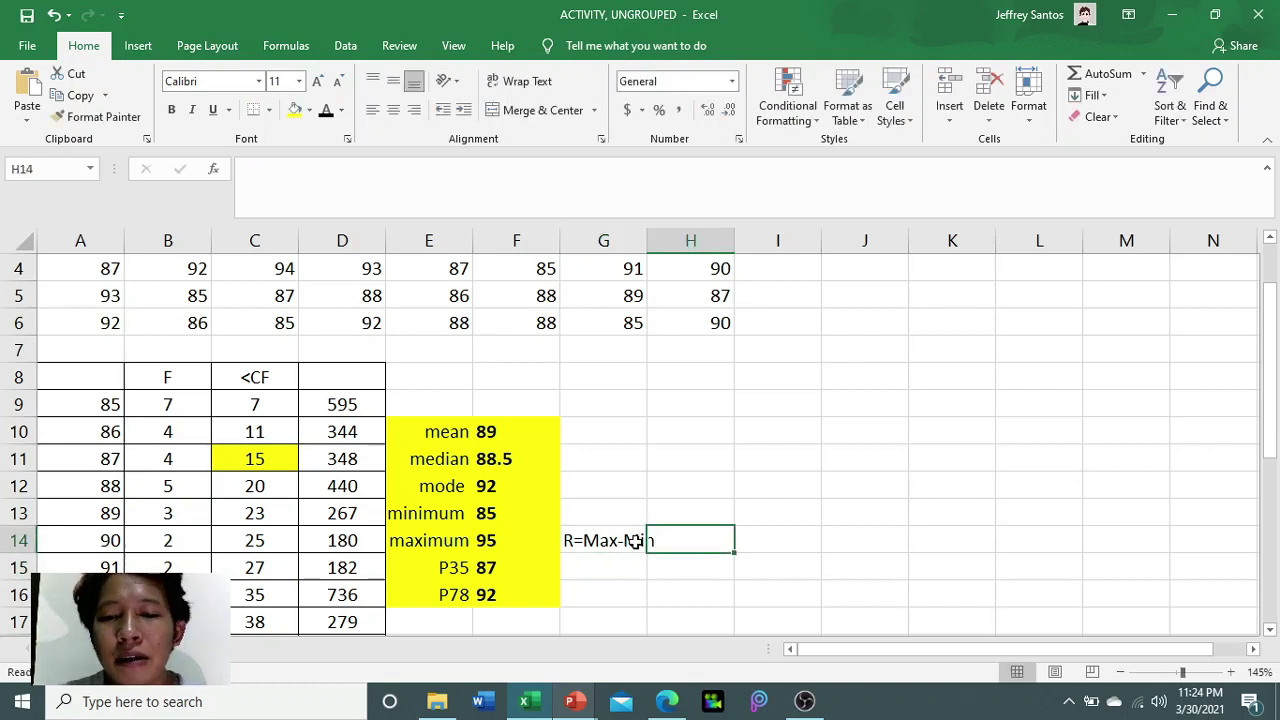
# - Write out the range working below the formula text, with R=95-85 in G15 and R=10 in G16
pyautogui.click(615, 570)
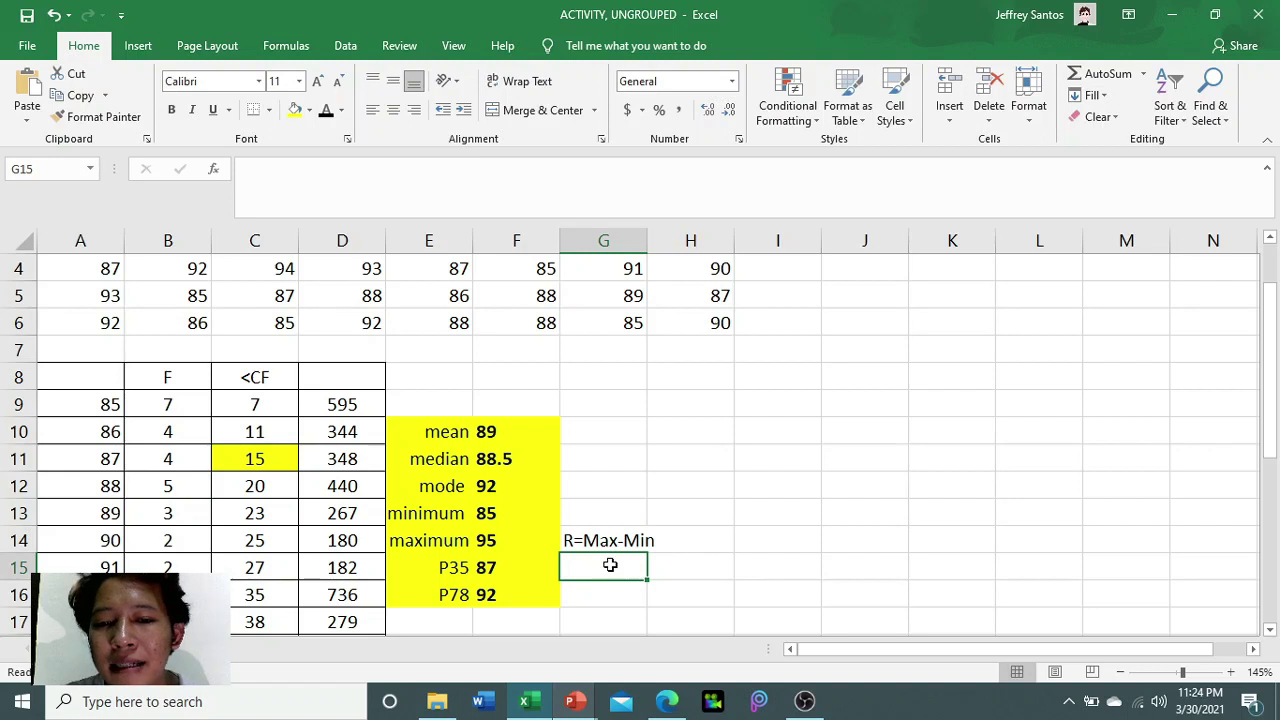
pyautogui.write('R')
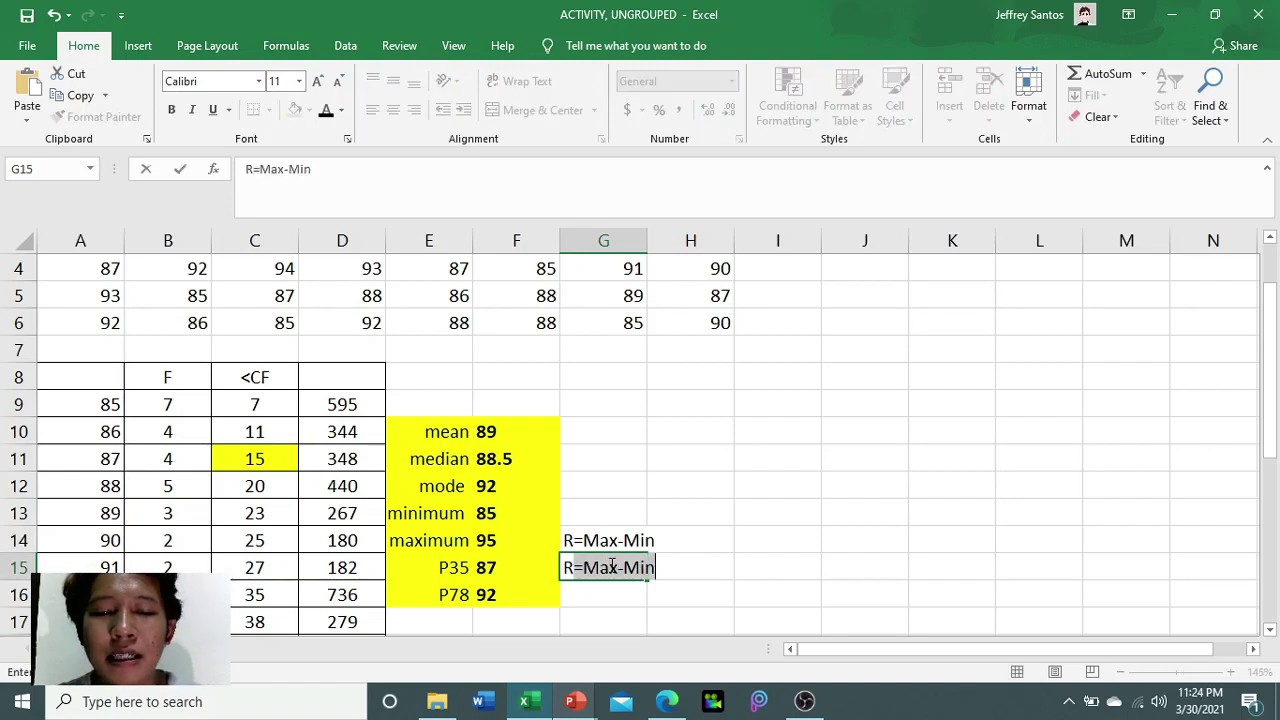
pyautogui.write('=95')
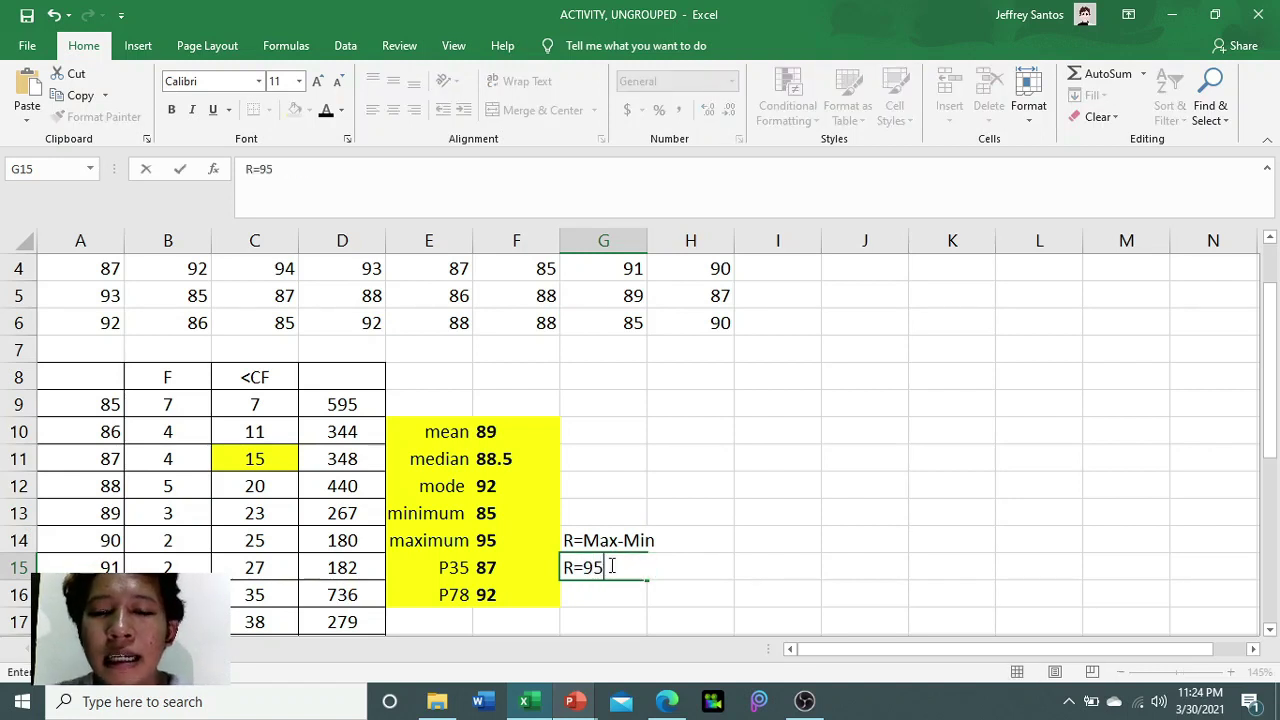
pyautogui.write('-85')
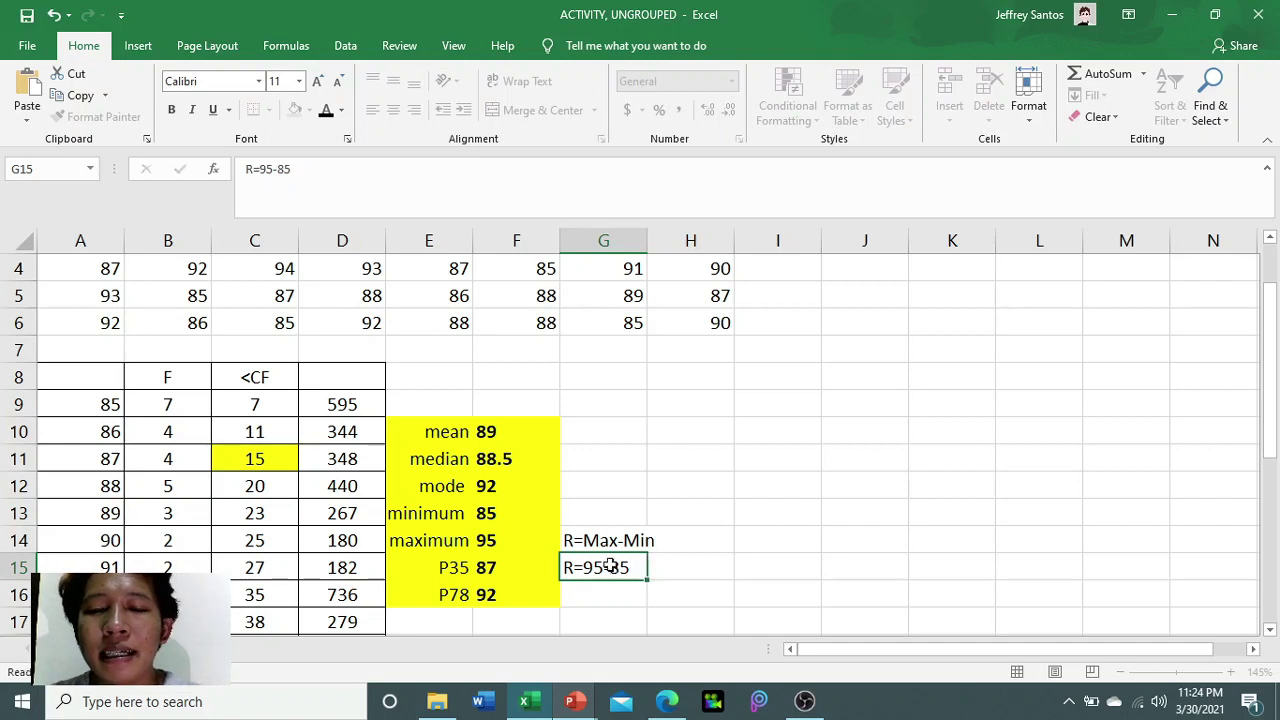
pyautogui.press('Return')
pyautogui.write('R')
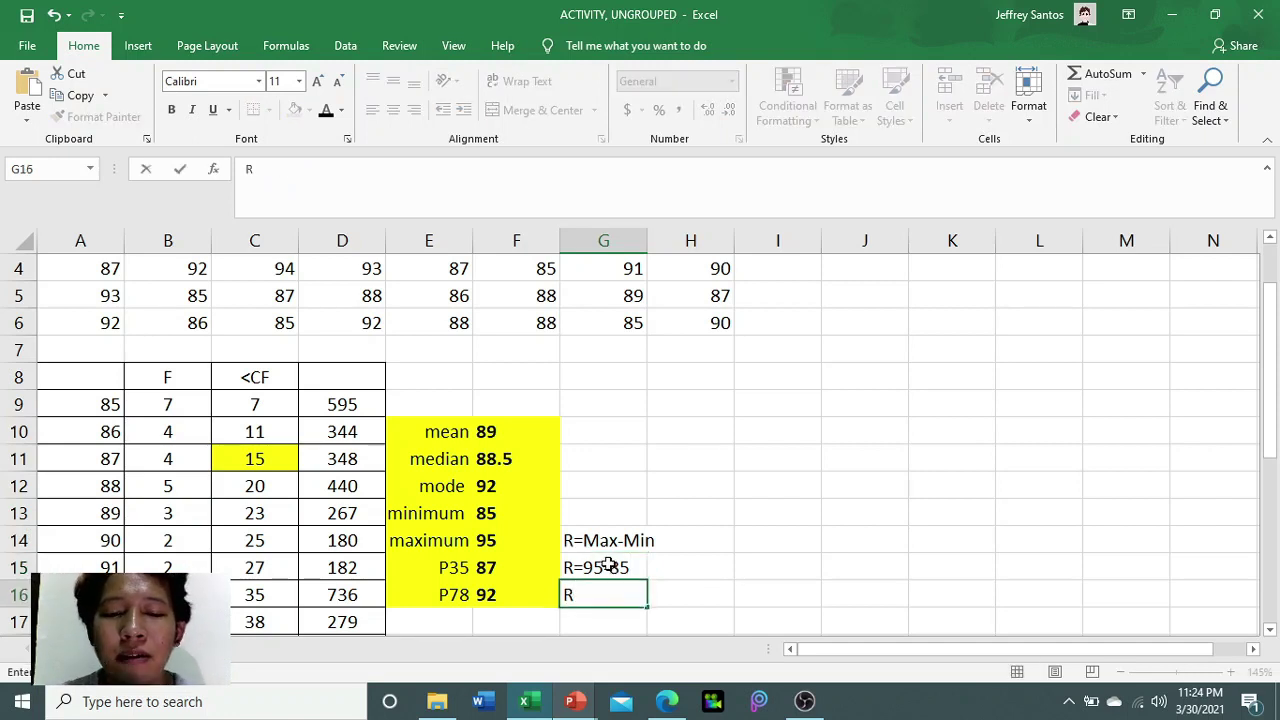
pyautogui.write('=10')
pyautogui.press('Return')
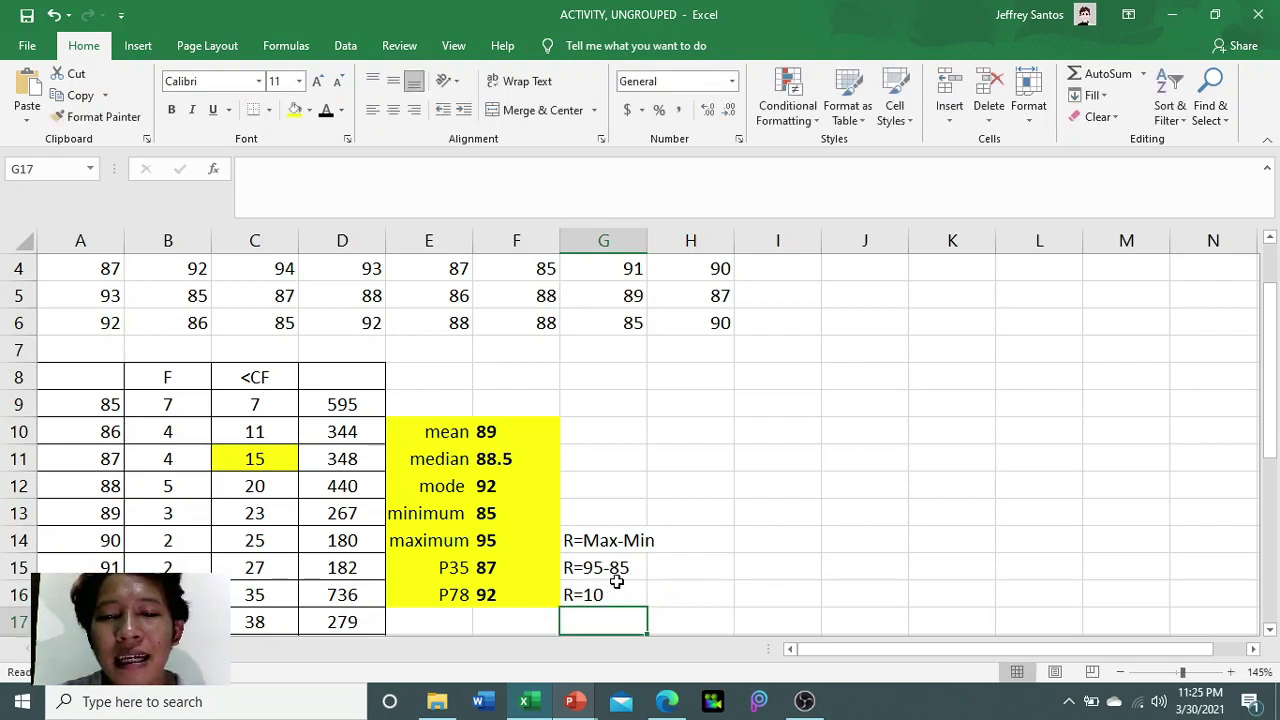
# - Add a Range row to the yellow statistics list, with the label in E17 and 10 in F17
pyautogui.click(630, 593)
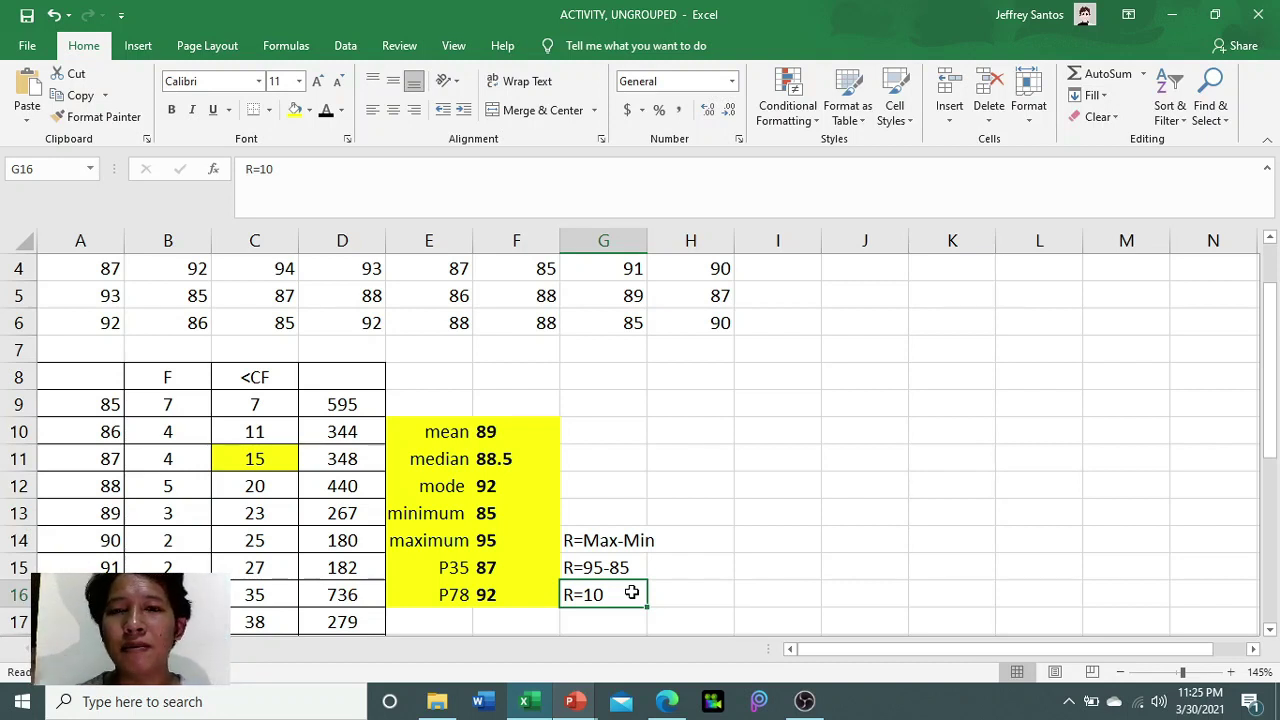
pyautogui.click(506, 623)
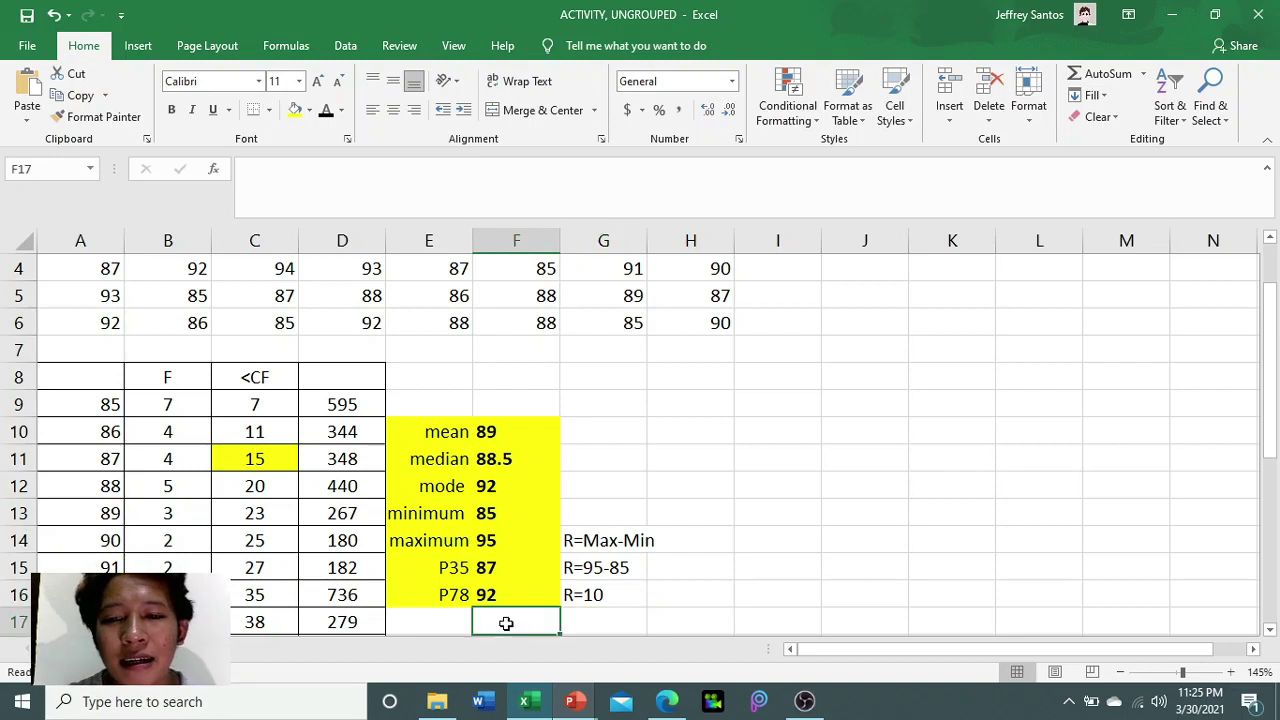
pyautogui.scroll(-1, 506, 623)
pyautogui.click(435, 549)
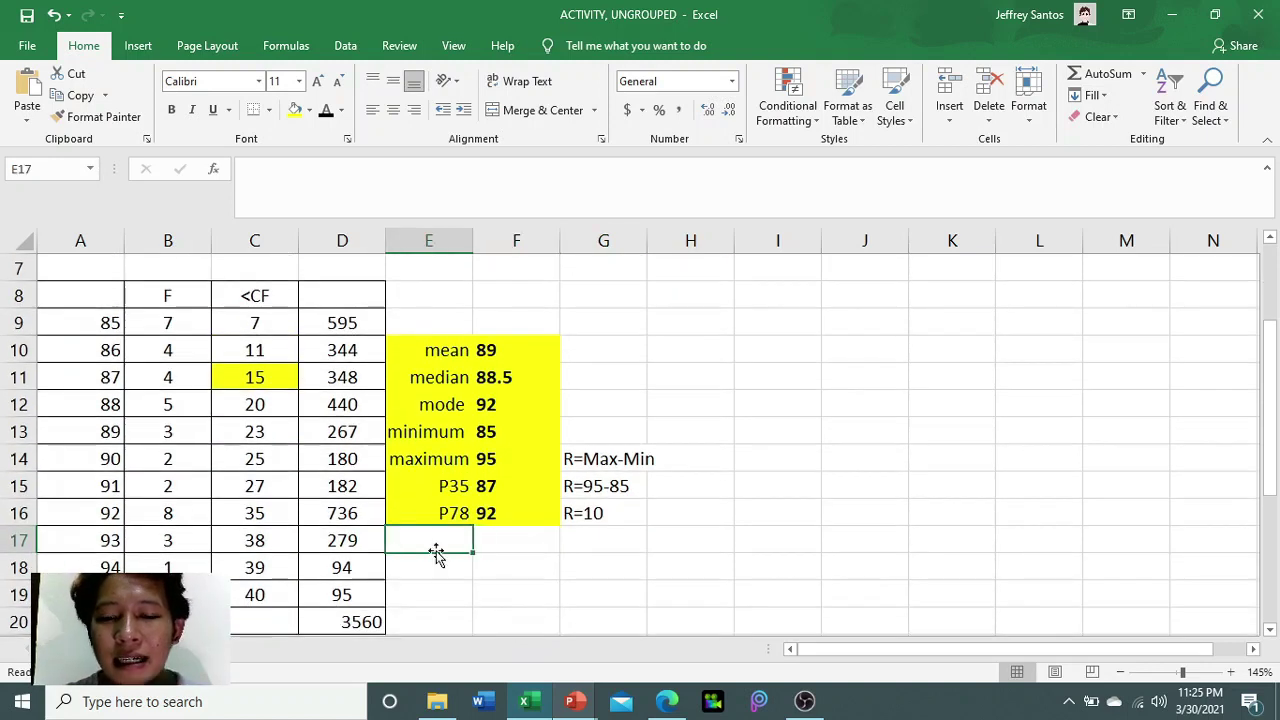
pyautogui.write('Range')
pyautogui.press('Tab')
pyautogui.write('10')
pyautogui.press('Return')
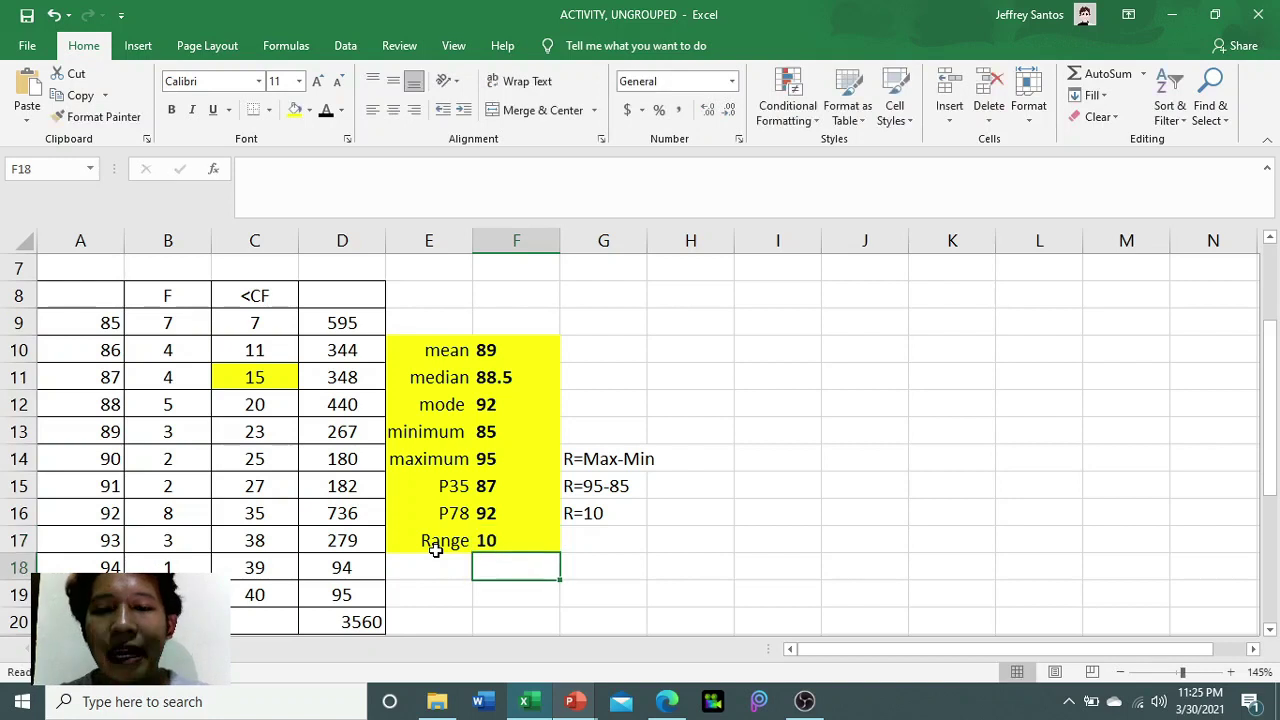
# - Clear the range working in G15:G16 and move the R=Max-Min text from G14 to G17
pyautogui.moveTo(592, 487); pyautogui.dragTo(610, 517)
pyautogui.press('Delete')
pyautogui.click(606, 455)
pyautogui.hotkey('ctrl', 'c')
pyautogui.click(594, 543)
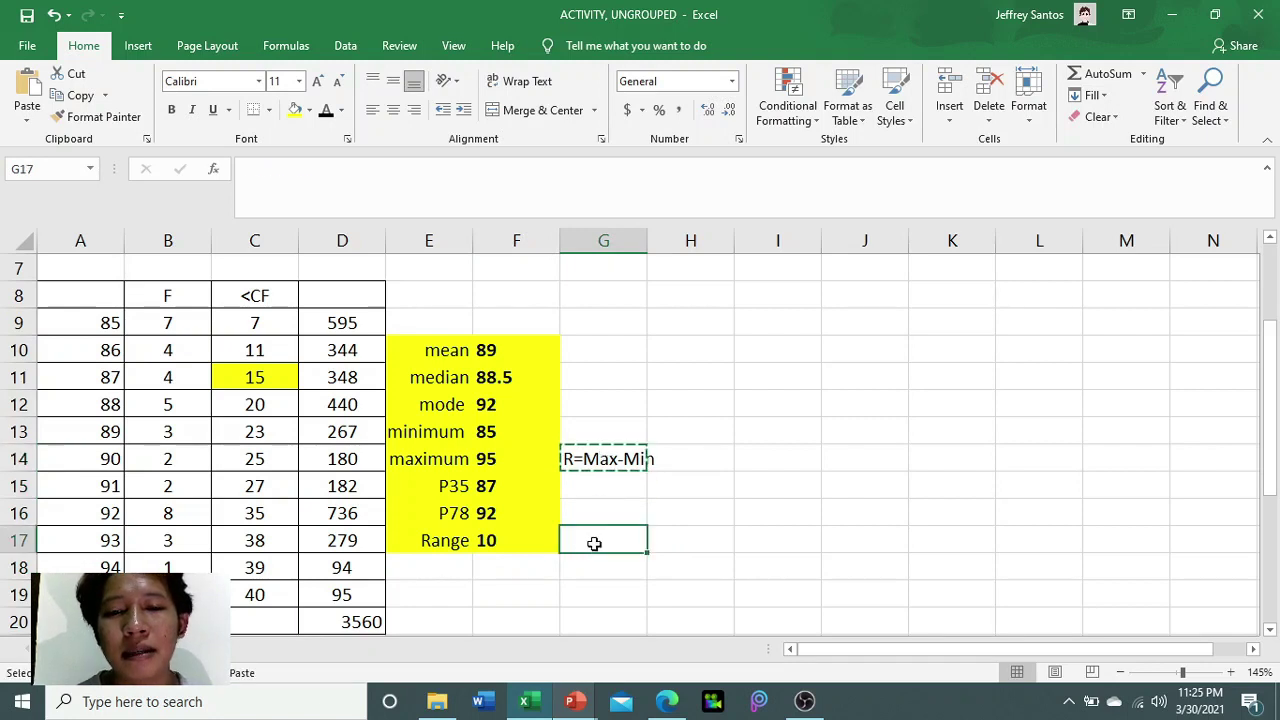
pyautogui.press('Return')
# - View the interquartile range definition slide in the PowerPoint presentation and return to the Excel workbook
pyautogui.click(461, 567)
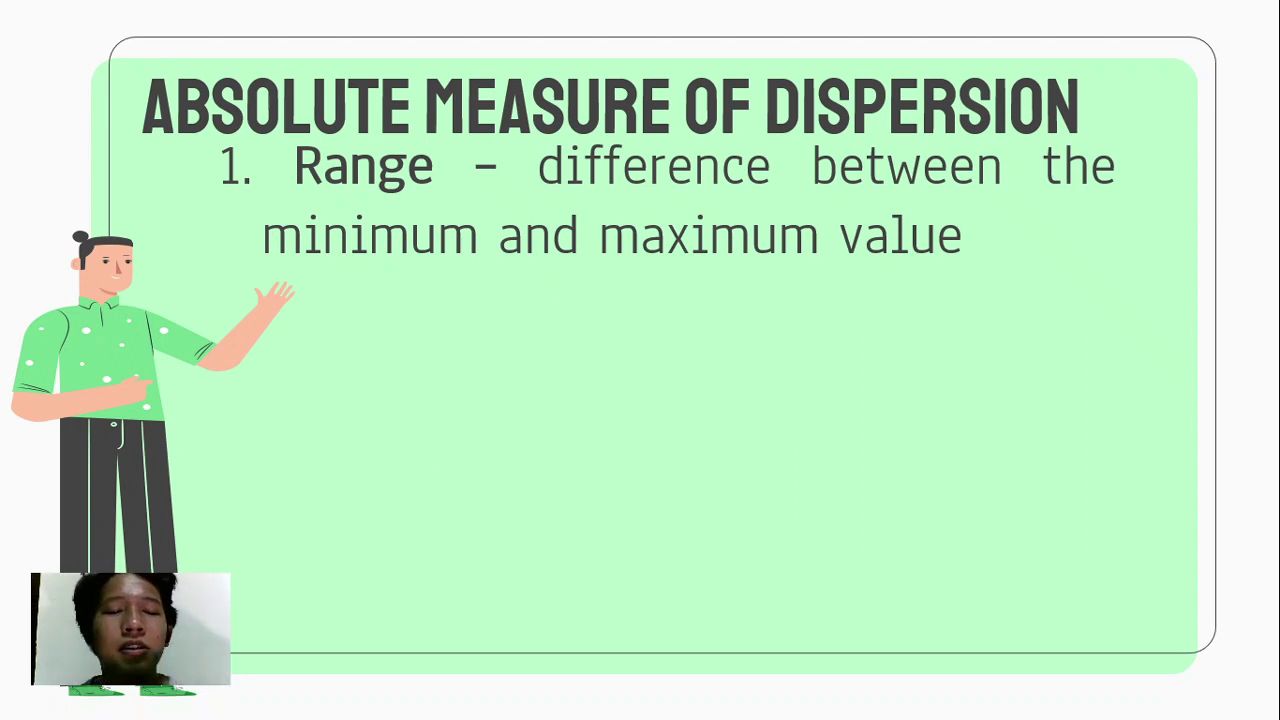
pyautogui.press('Right')
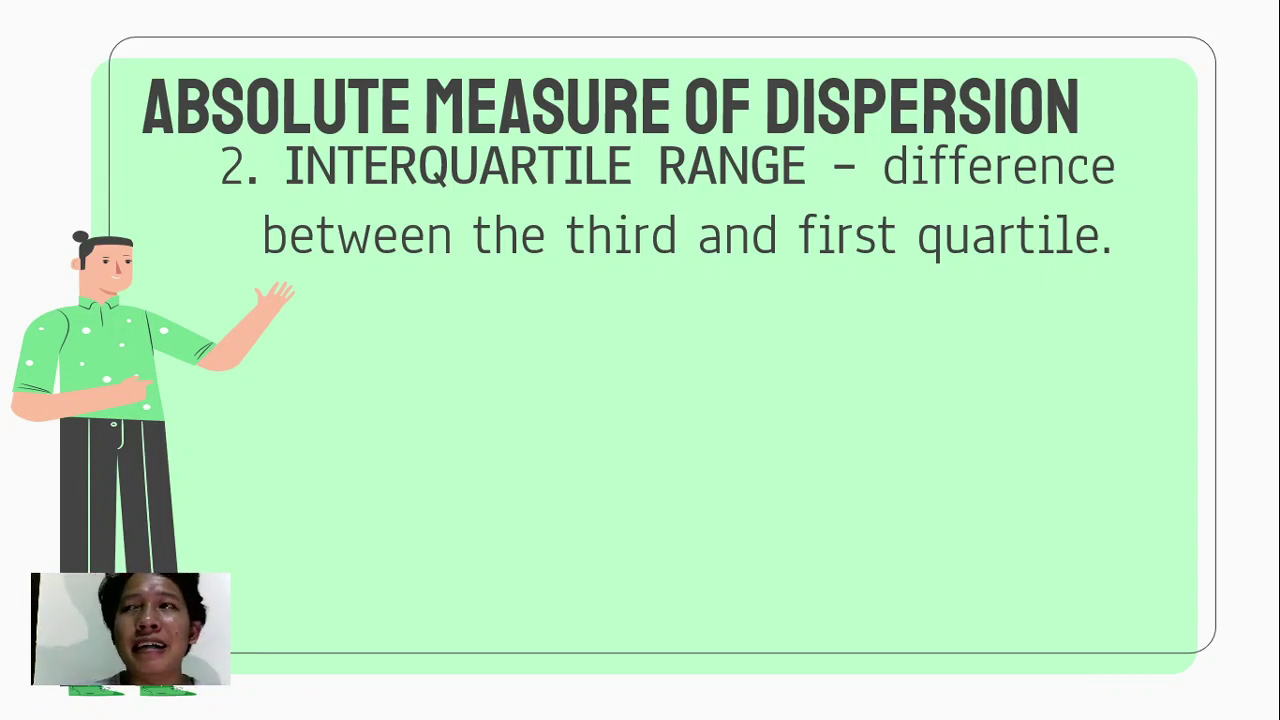
pyautogui.hotkey('alt', 'Tab')
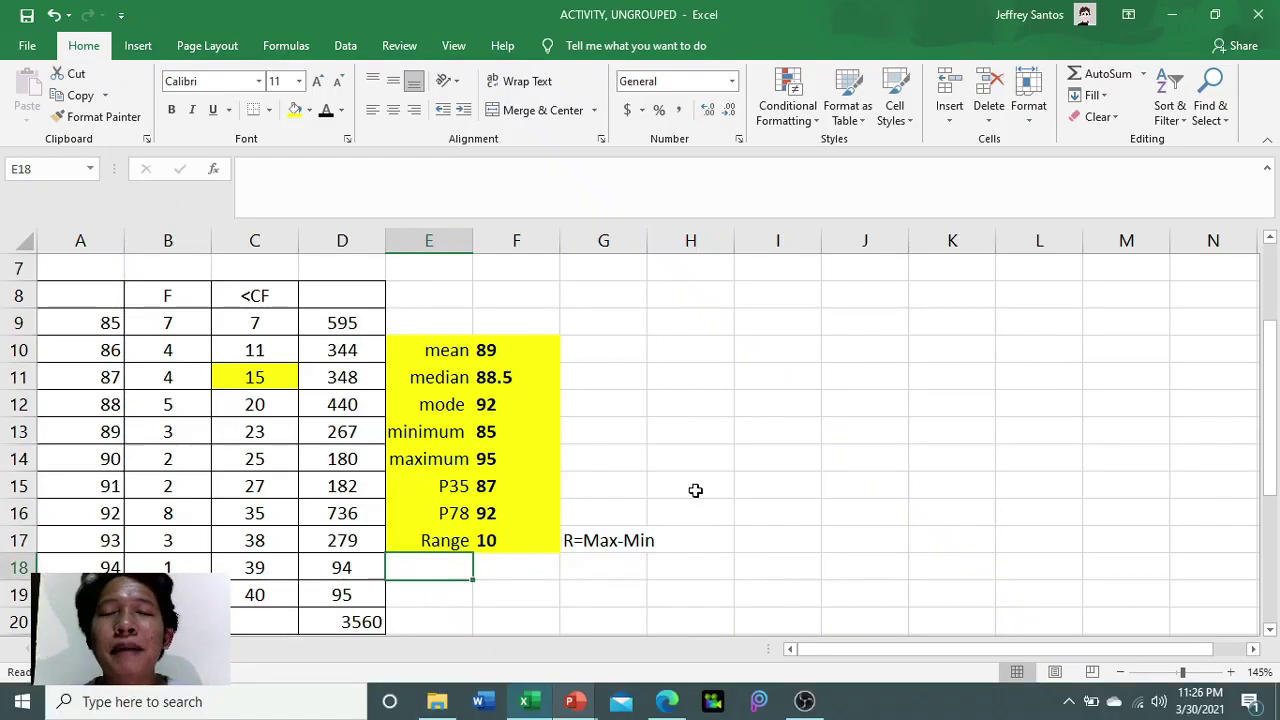
# - Enter Q3 in J11 and its percentile equivalent P75 in K11, both with capital letters
pyautogui.click(843, 388)
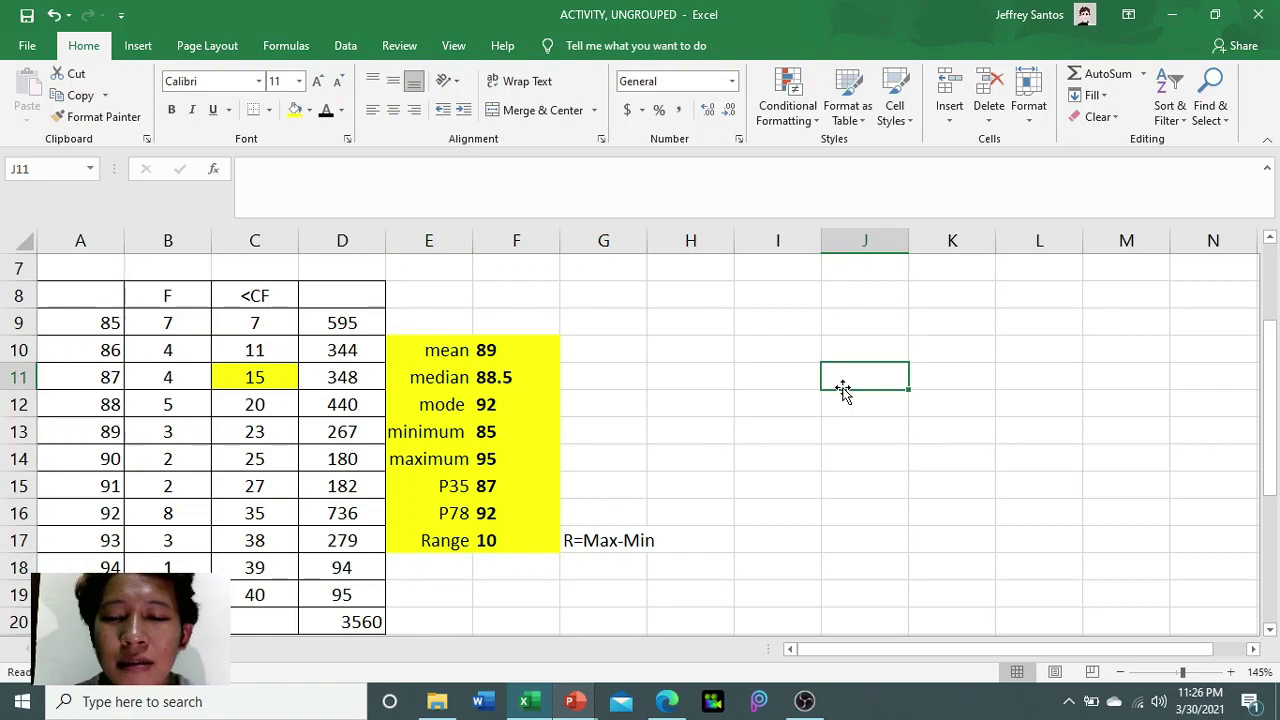
pyautogui.write('q3')
pyautogui.press('Tab')
pyautogui.click(843, 388)
pyautogui.press('Tab')
pyautogui.click(843, 388)
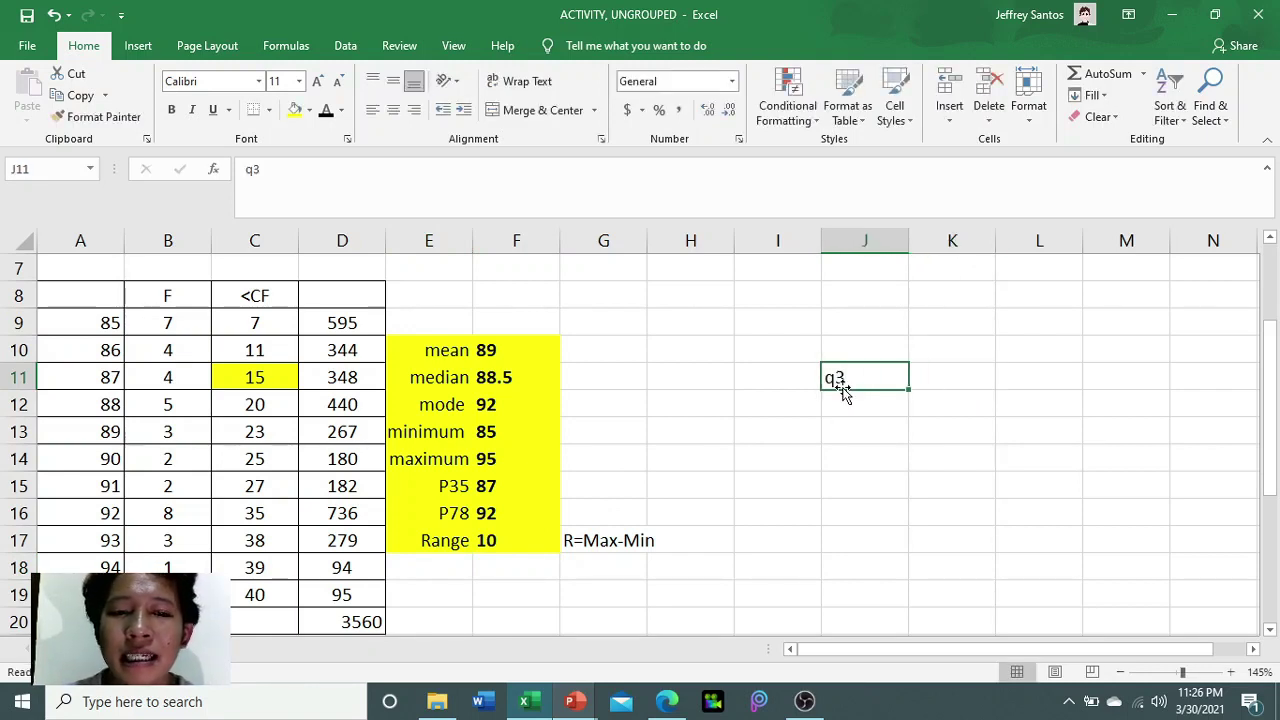
pyautogui.write('Q3')
pyautogui.press('Tab')
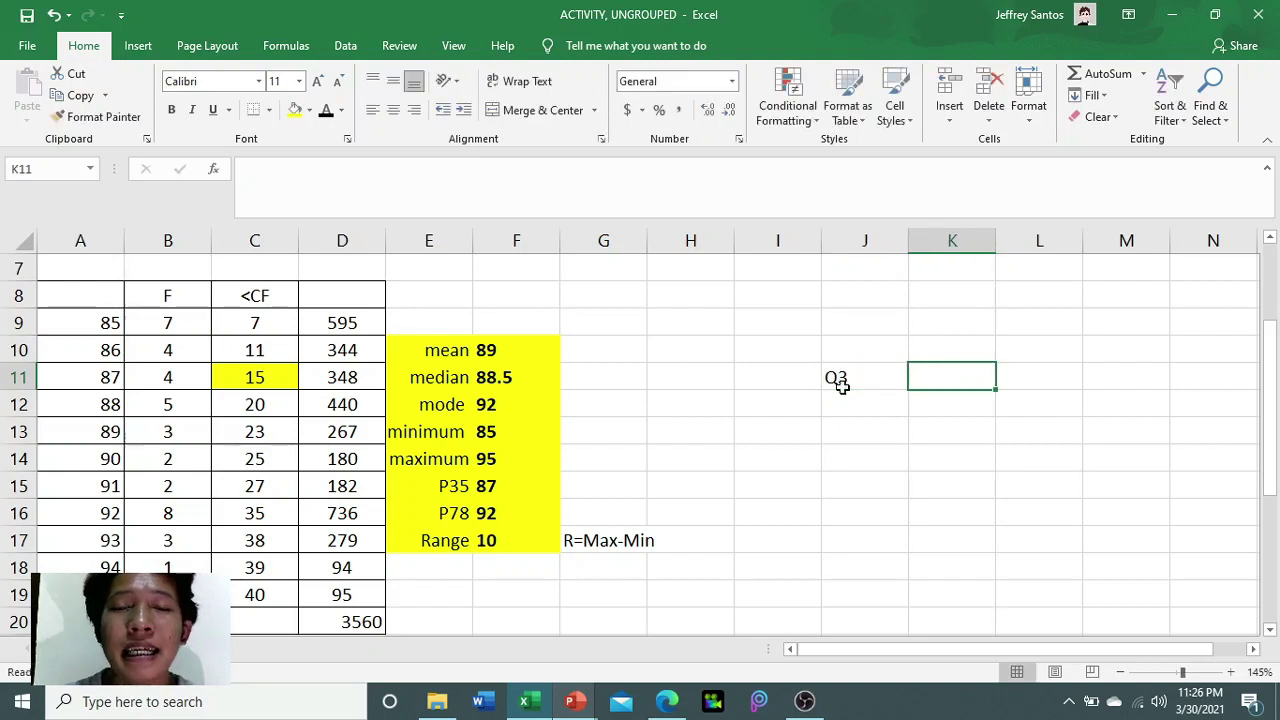
pyautogui.write('p75')
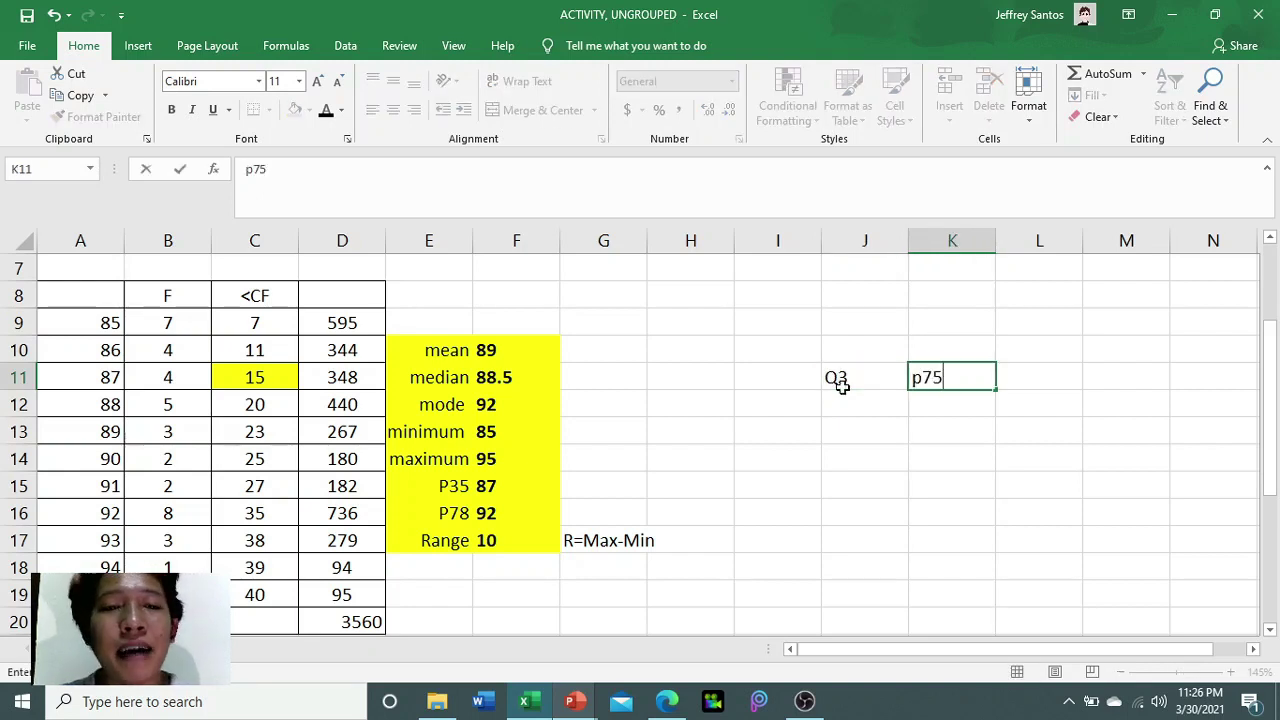
pyautogui.press('BackSpace')
pyautogui.press('BackSpace')
pyautogui.press('BackSpace')
pyautogui.write('P')
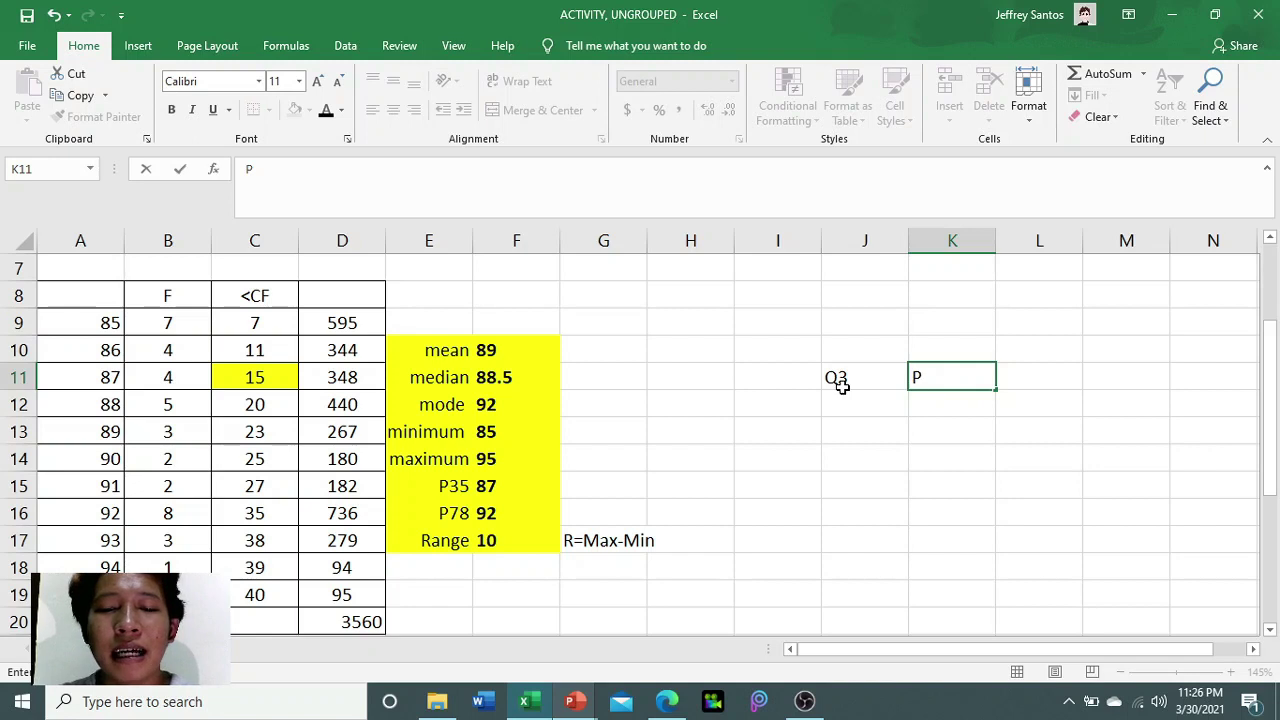
pyautogui.write('75')
pyautogui.press('Return')
# - Enter Q1 in J12 and its percentile equivalent P25 in K12
pyautogui.click(843, 393)
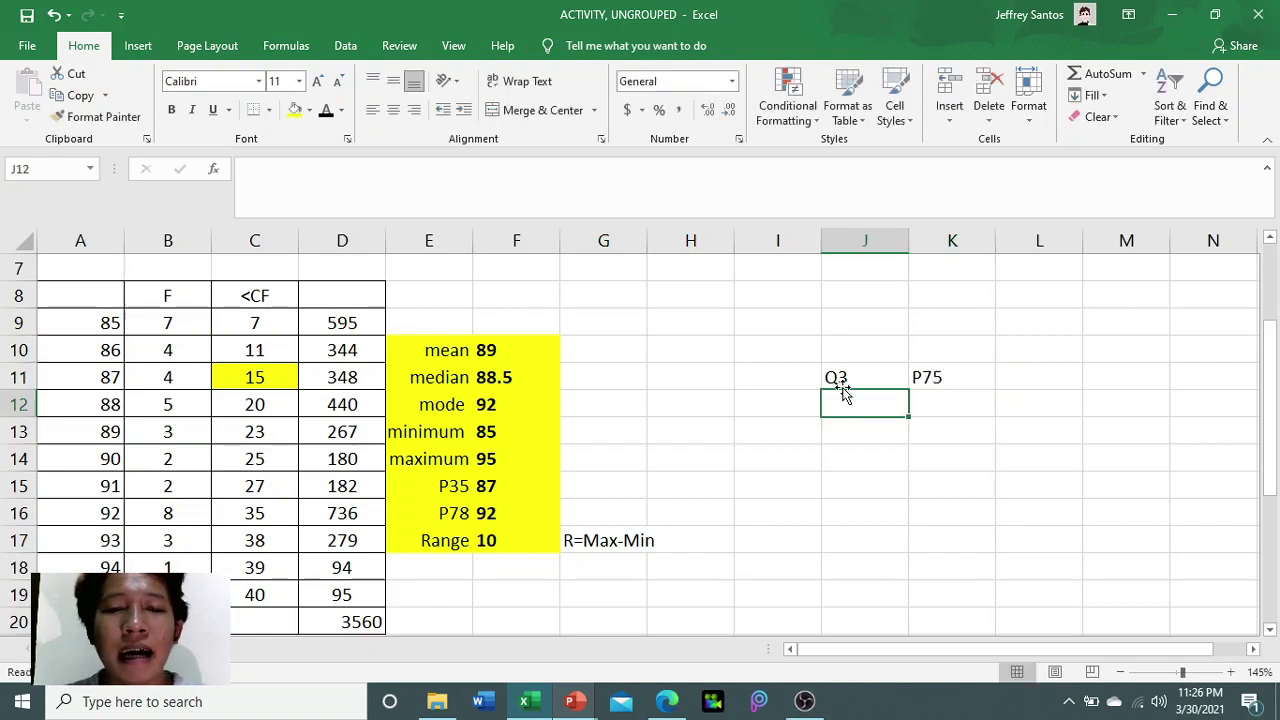
pyautogui.write('Q1')
pyautogui.press('Tab')
pyautogui.write('P25')
pyautogui.press('Return')
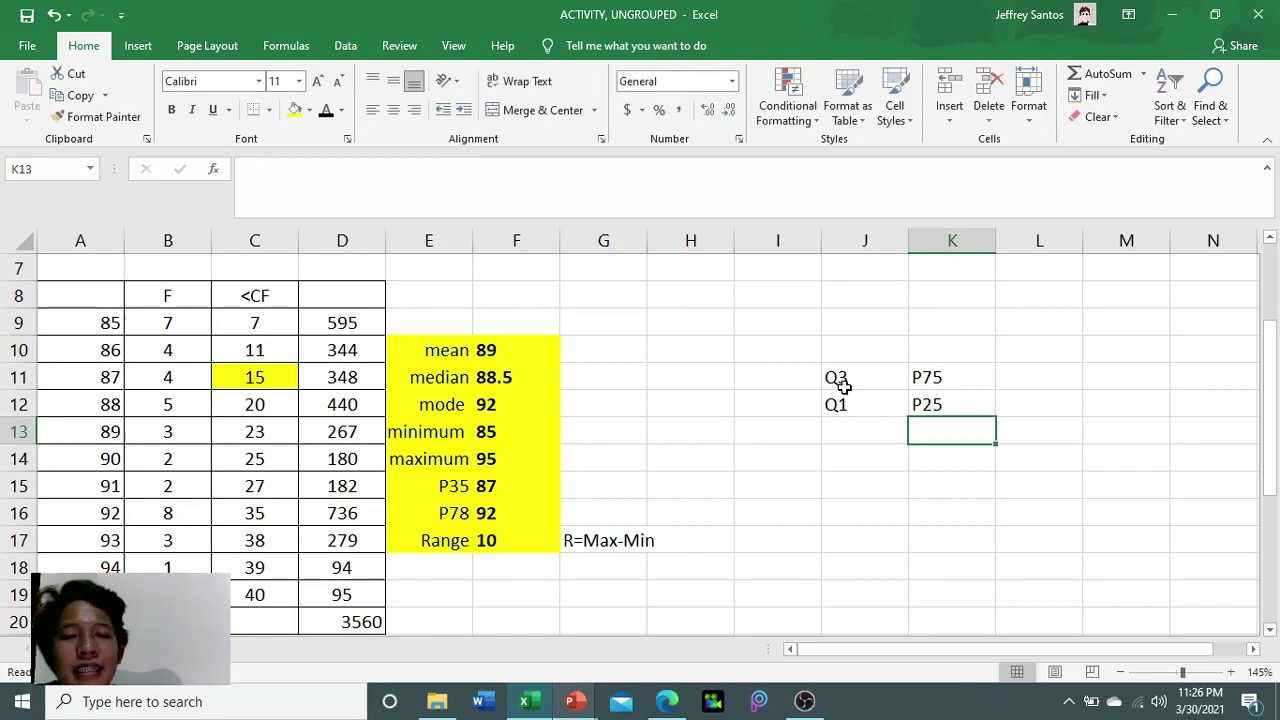
# - Enter P75 in J14 as the heading for the 75th percentile working
pyautogui.click(862, 457)
pyautogui.write('P')
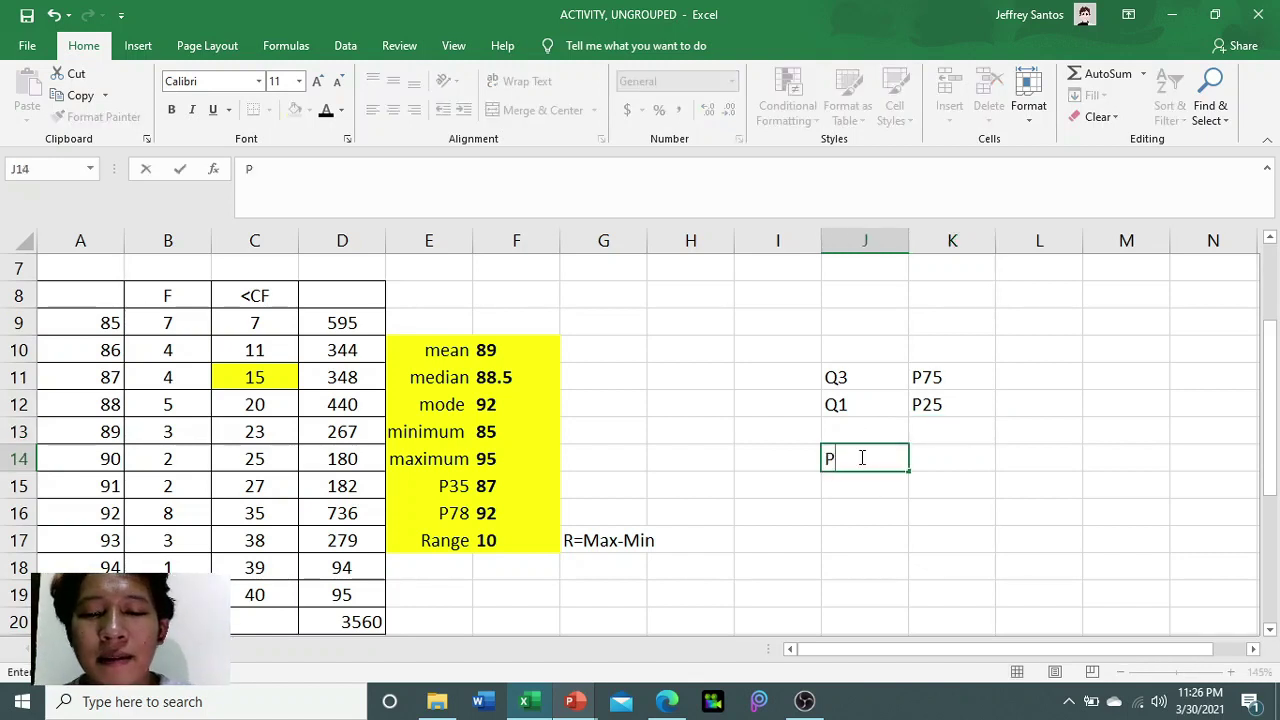
pyautogui.write('75')
pyautogui.press('Tab')
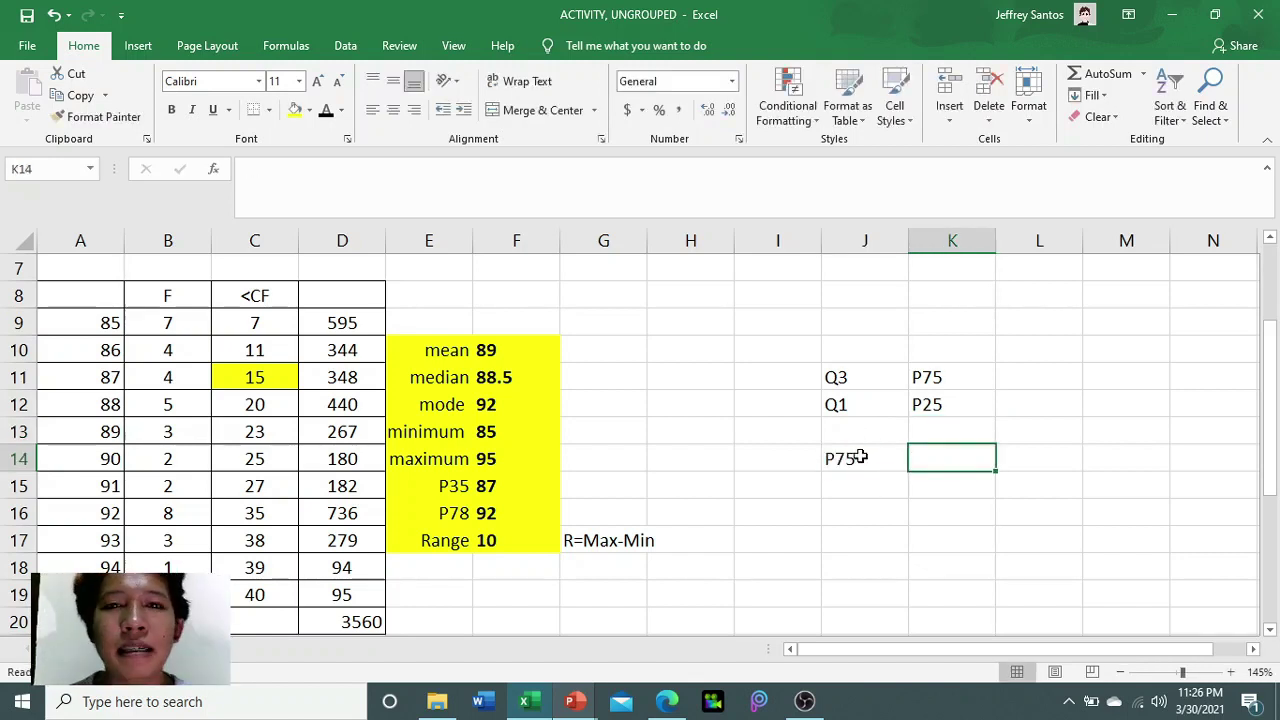
# - Enter J=75 in J15 and divide 75 by 100 with the formula =75/100 in K15
pyautogui.click(877, 482)
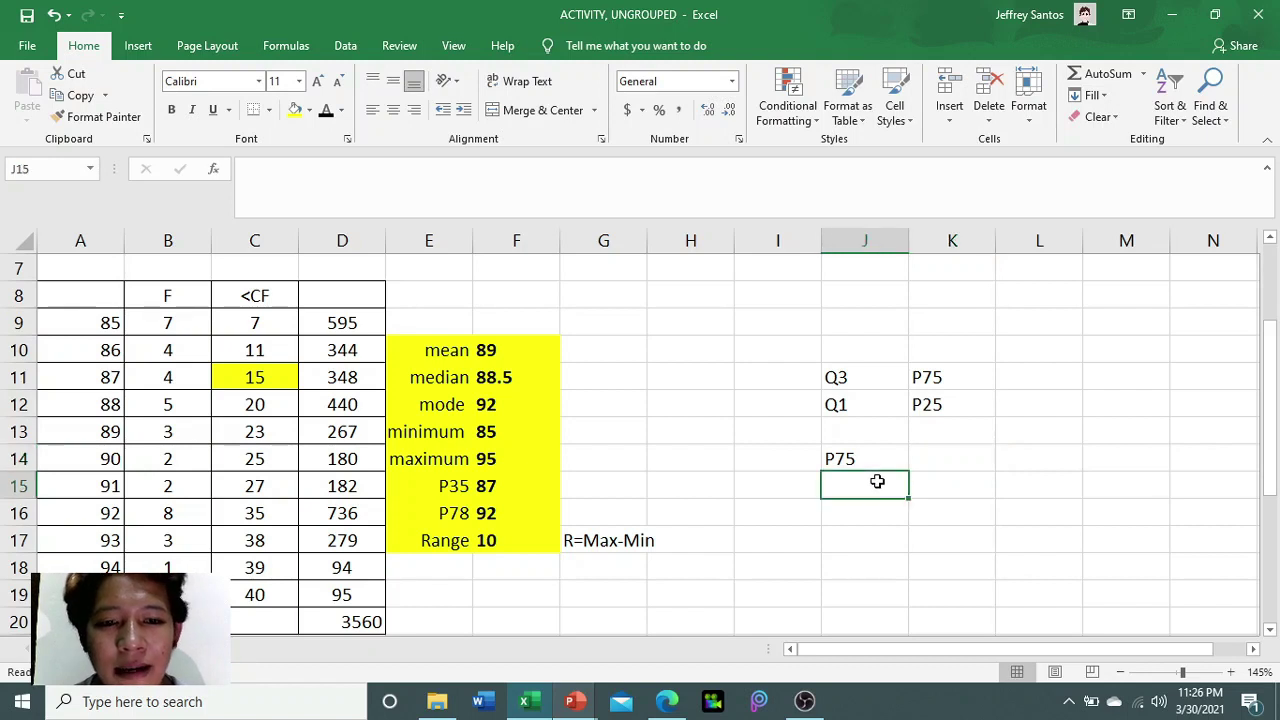
pyautogui.write('J=75')
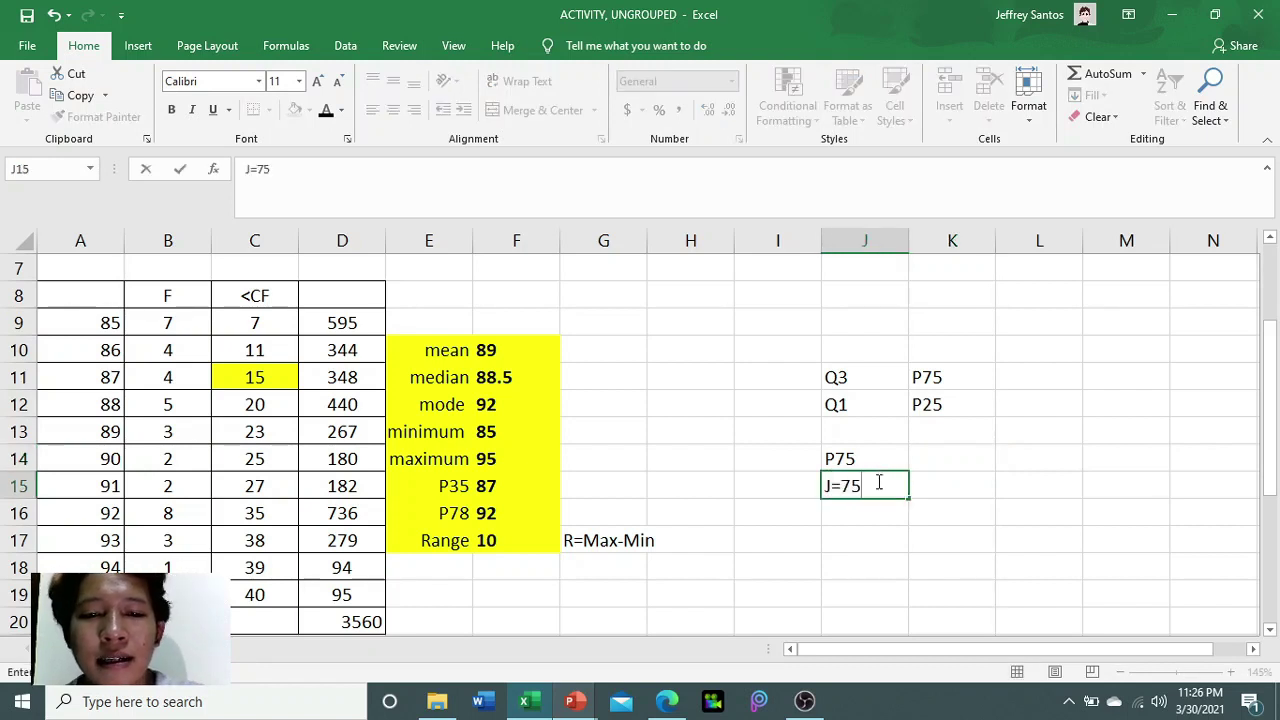
pyautogui.press('Tab')
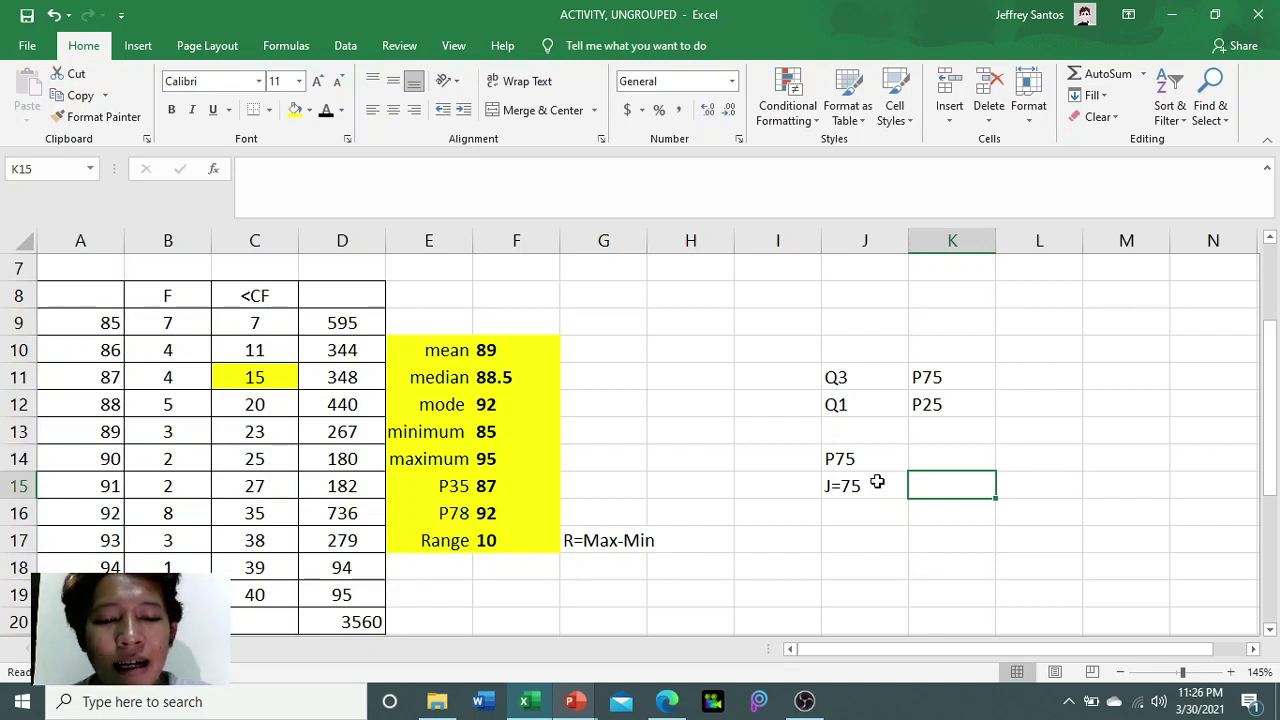
pyautogui.write('=75/100')
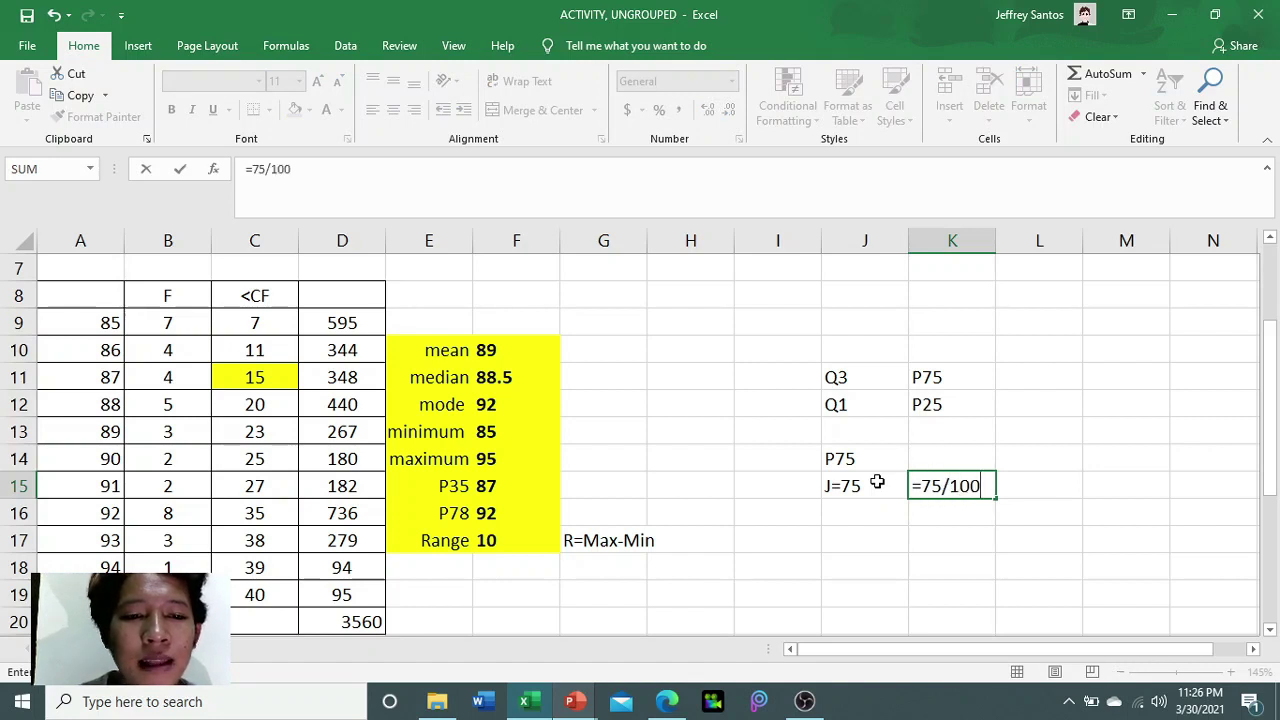
pyautogui.press('Return')
# - Calculate the P75 position in L15 by multiplying 0.75 by 40 with the formula =0.75*40
pyautogui.click(1021, 486)
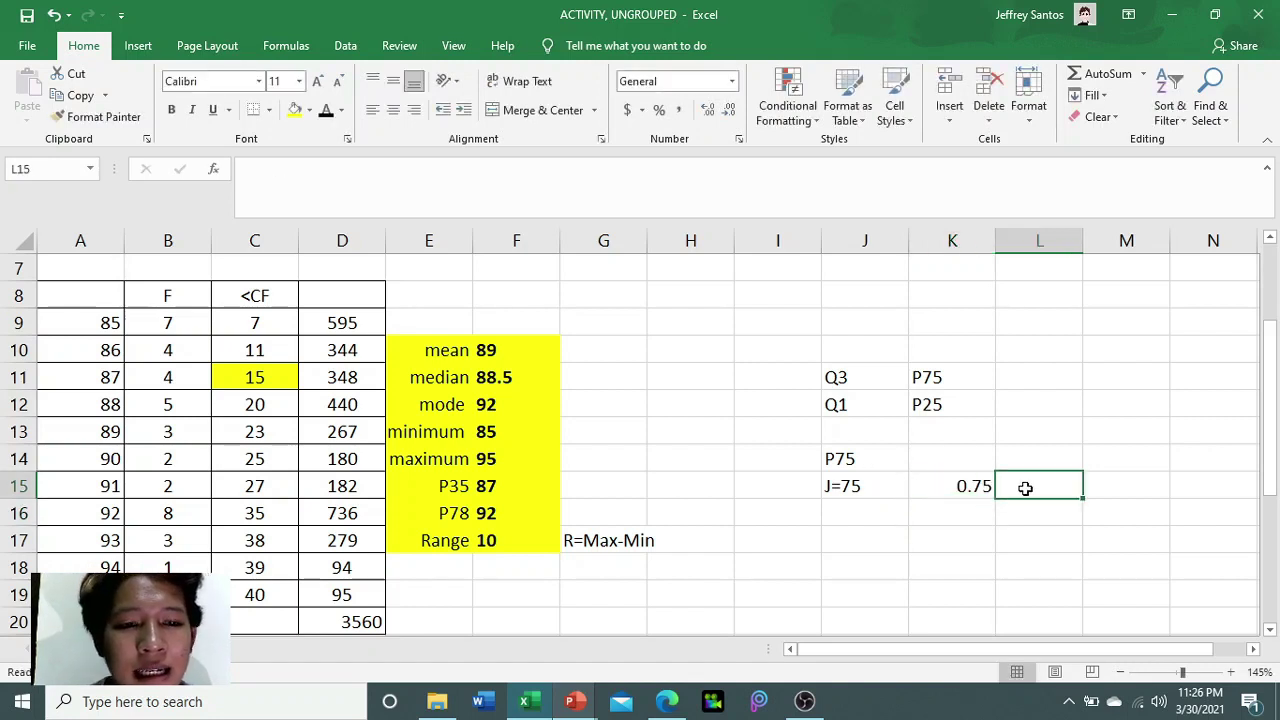
pyautogui.click(975, 485)
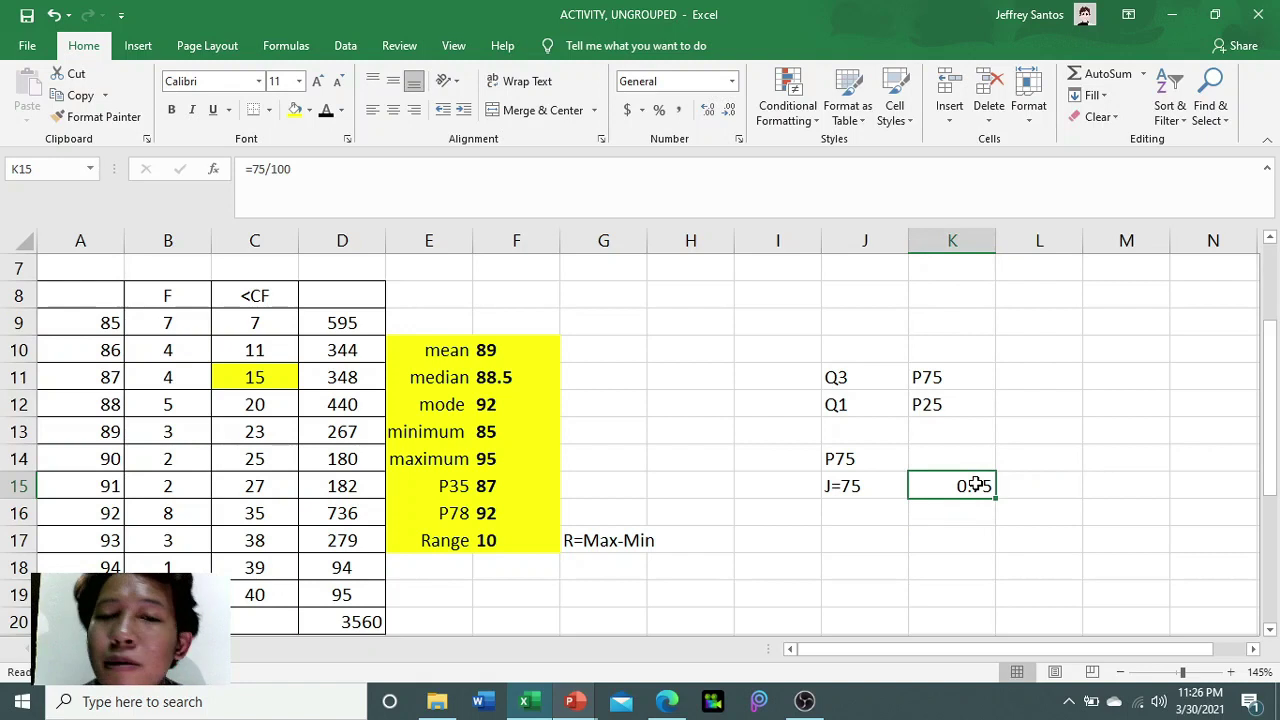
pyautogui.click(1028, 485)
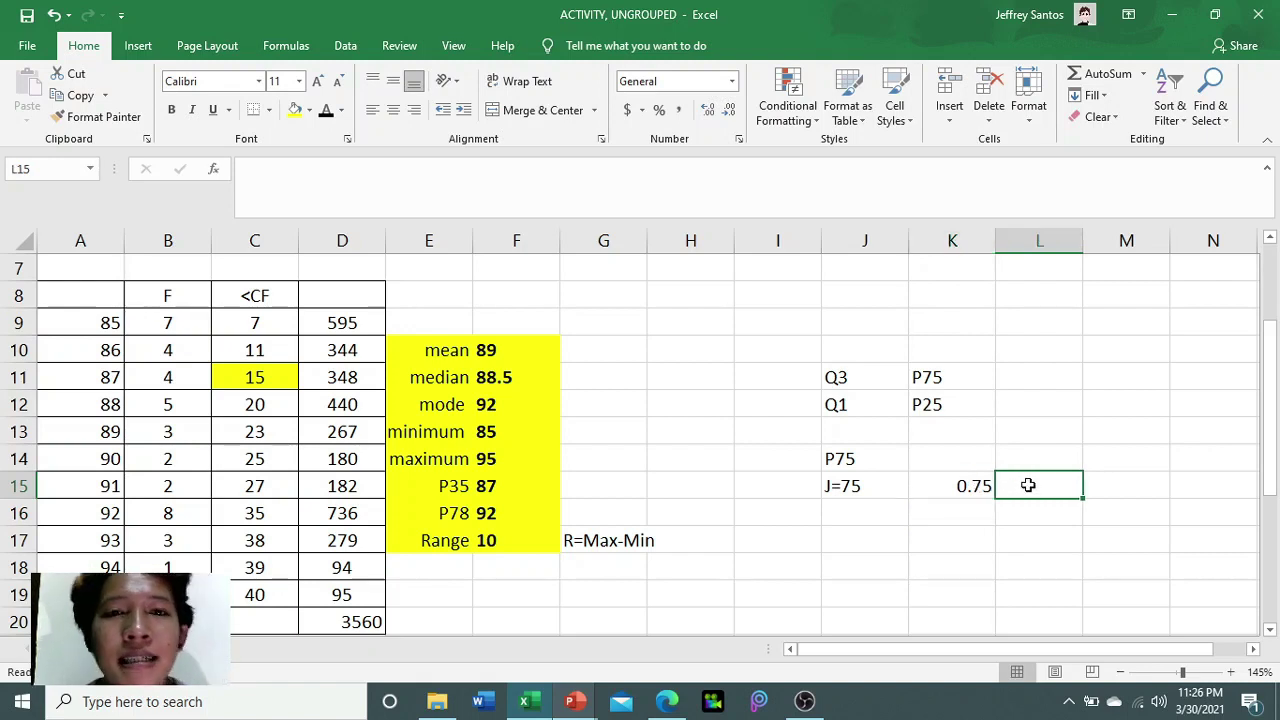
pyautogui.click(968, 487)
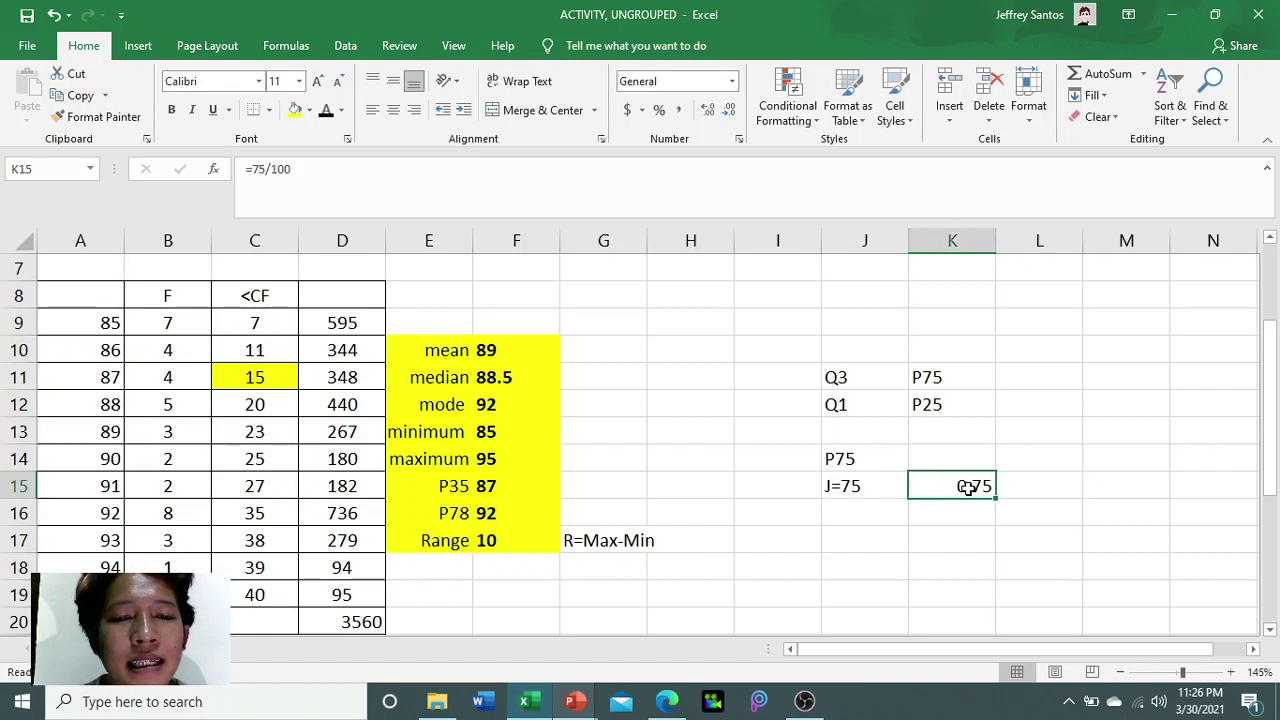
pyautogui.click(1030, 491)
pyautogui.write('=0.')
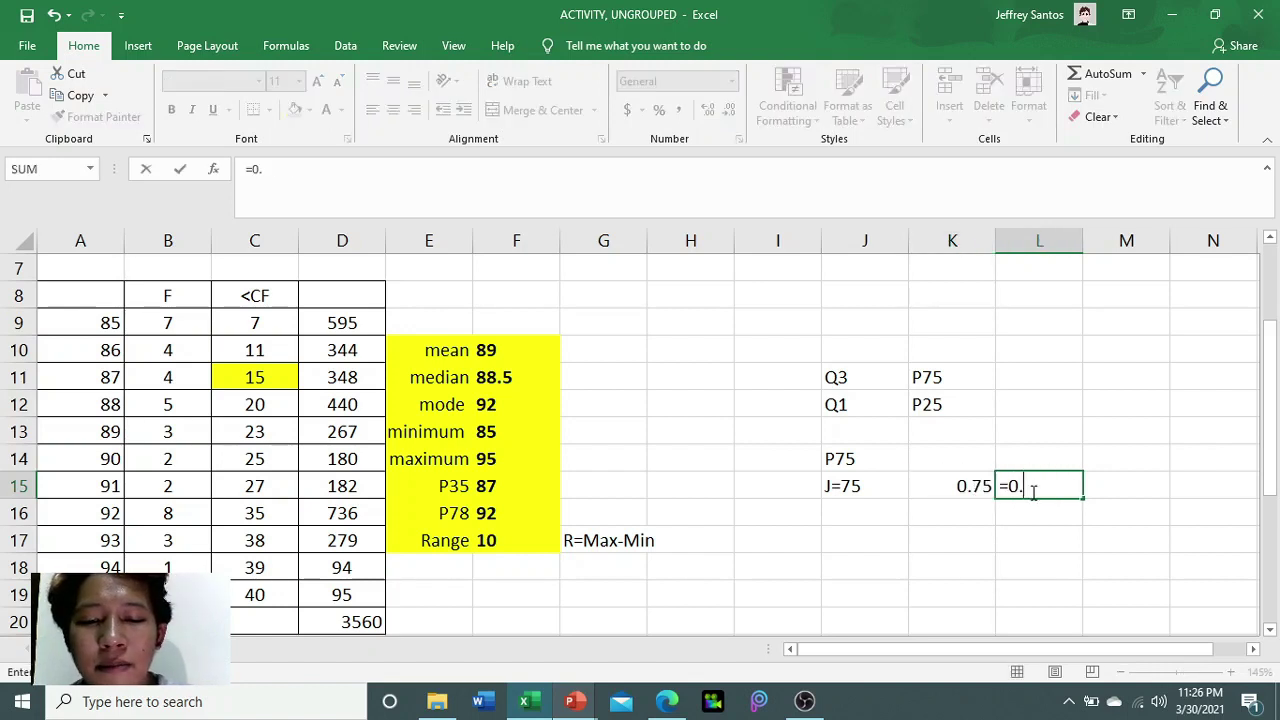
pyautogui.write('75*40')
pyautogui.press('Return')
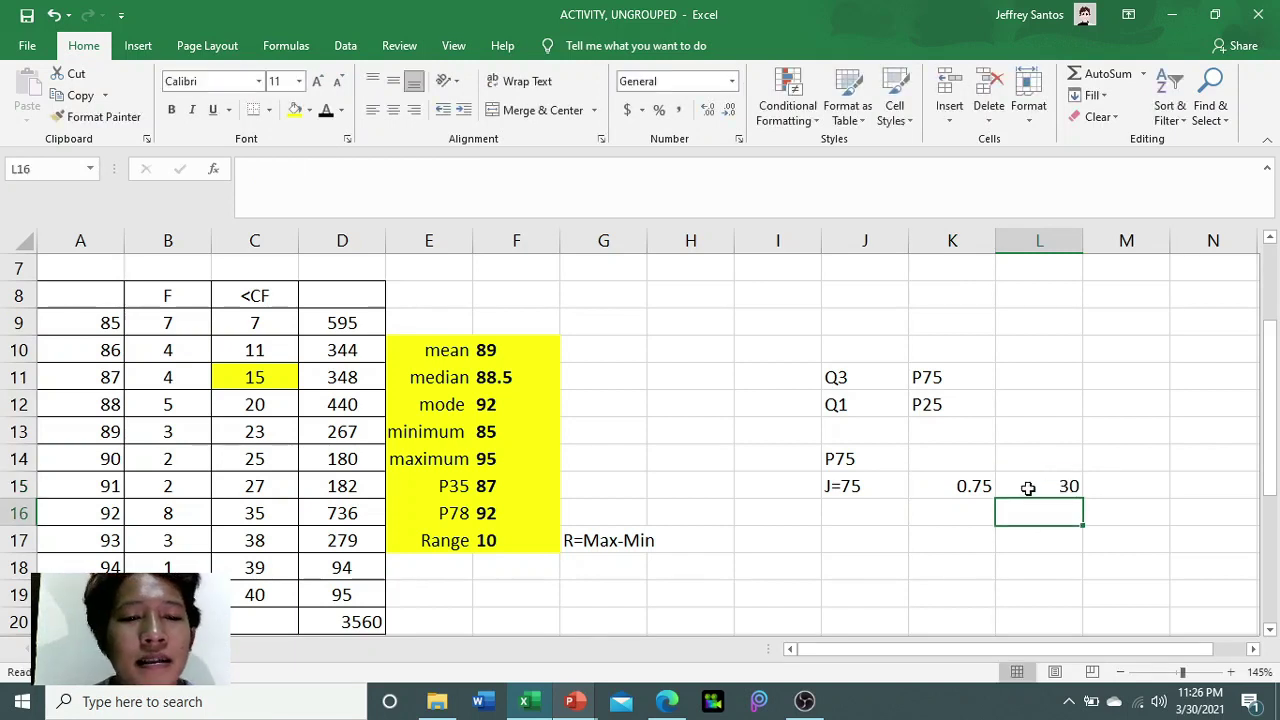
# - Enter the heading L in L14, above the calculated P75 position
pyautogui.click(1028, 488)
pyautogui.click(1030, 463)
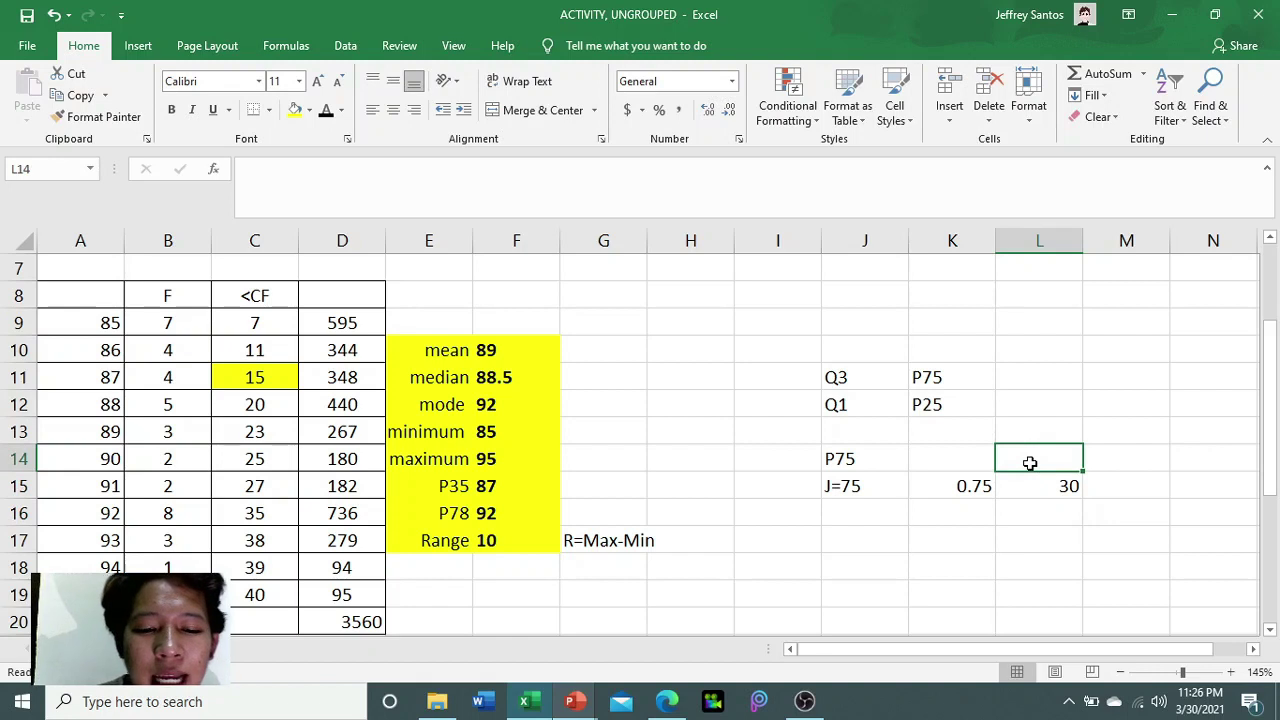
pyautogui.doubleClick(1030, 463)
pyautogui.write('L')
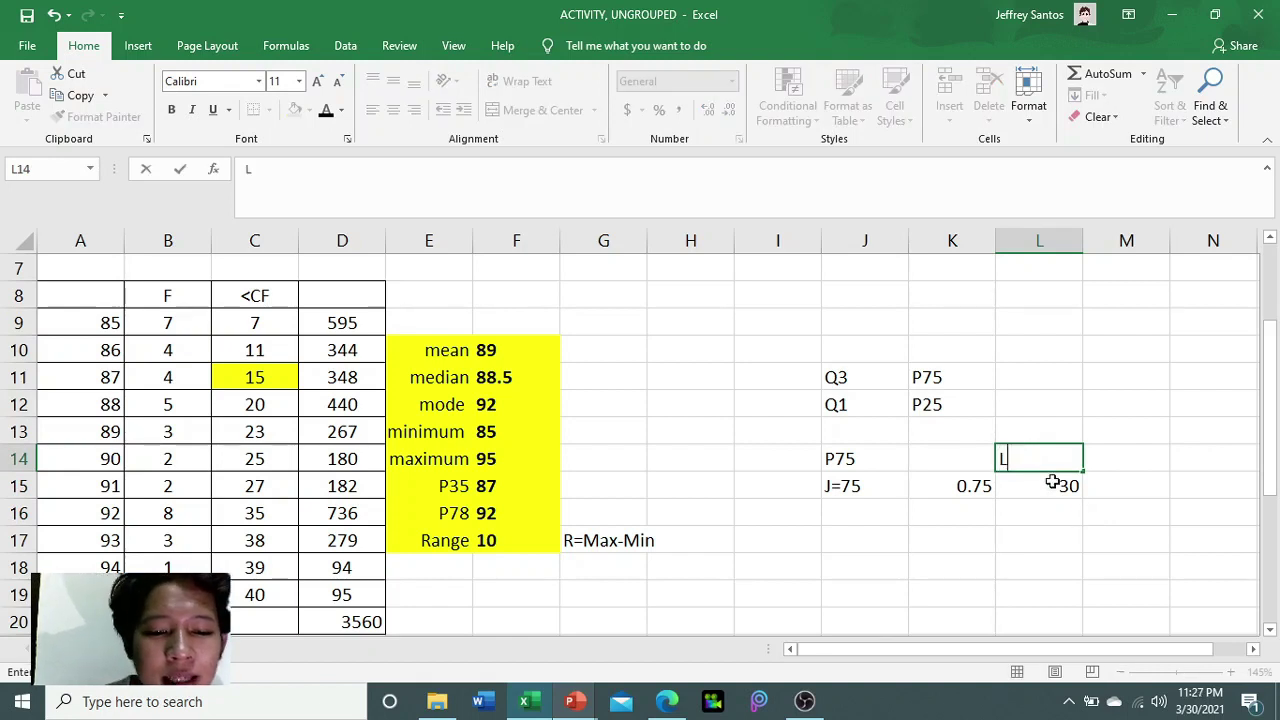
pyautogui.click(1037, 543)
pyautogui.click(1043, 491)
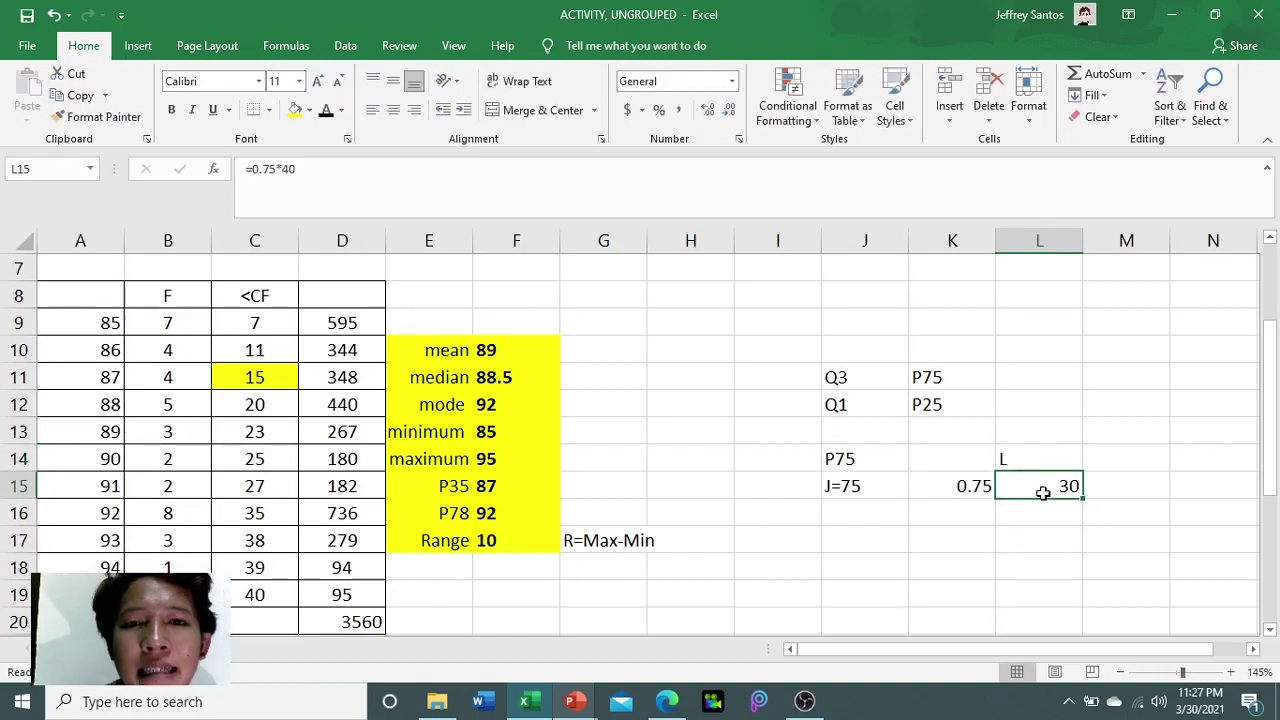
# - Enter "30th and 31st" in M15 as the positions to look up for P75
pyautogui.click(1116, 487)
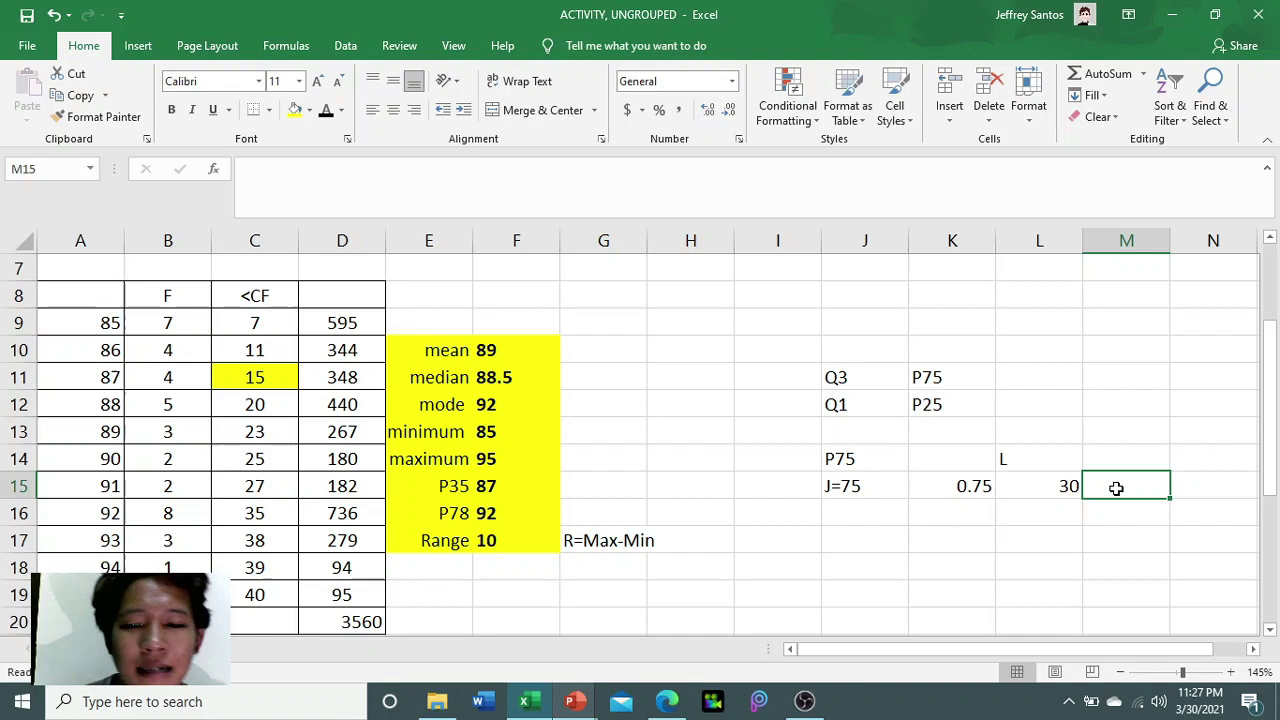
pyautogui.write('30TH')
pyautogui.press('BackSpace')
pyautogui.press('BackSpace')
pyautogui.write('th ')
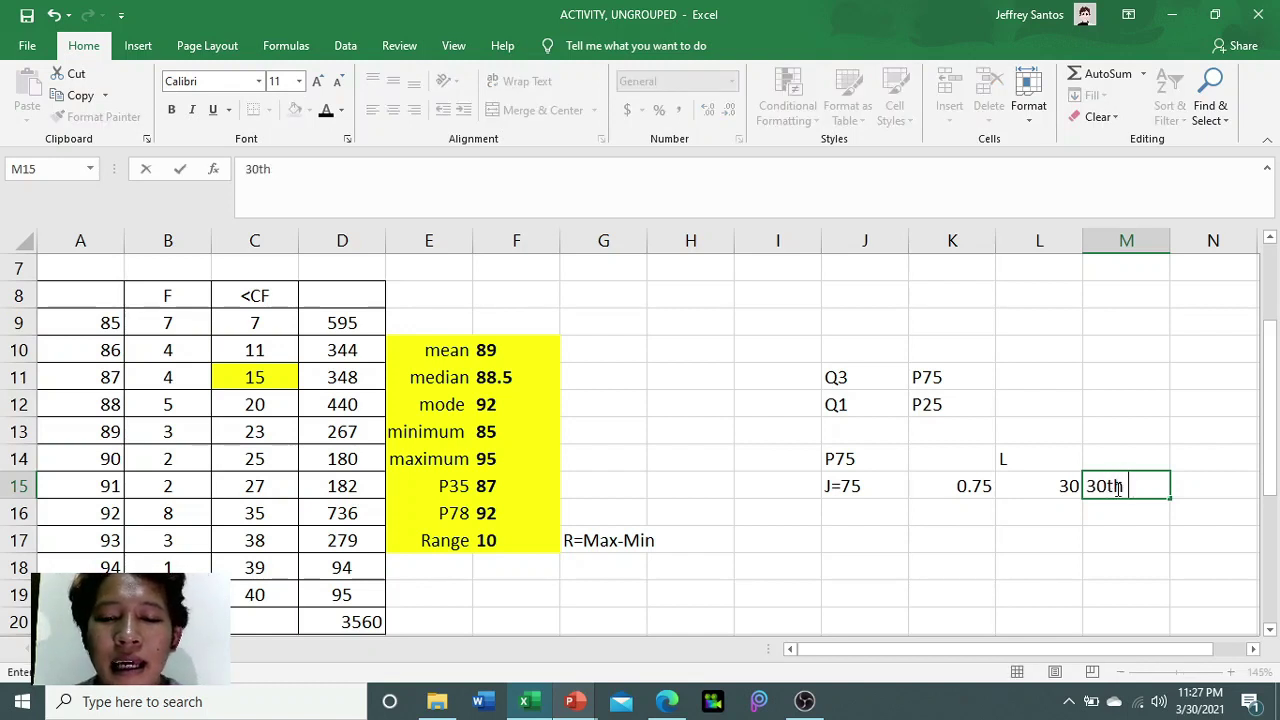
pyautogui.write('and 31 st')
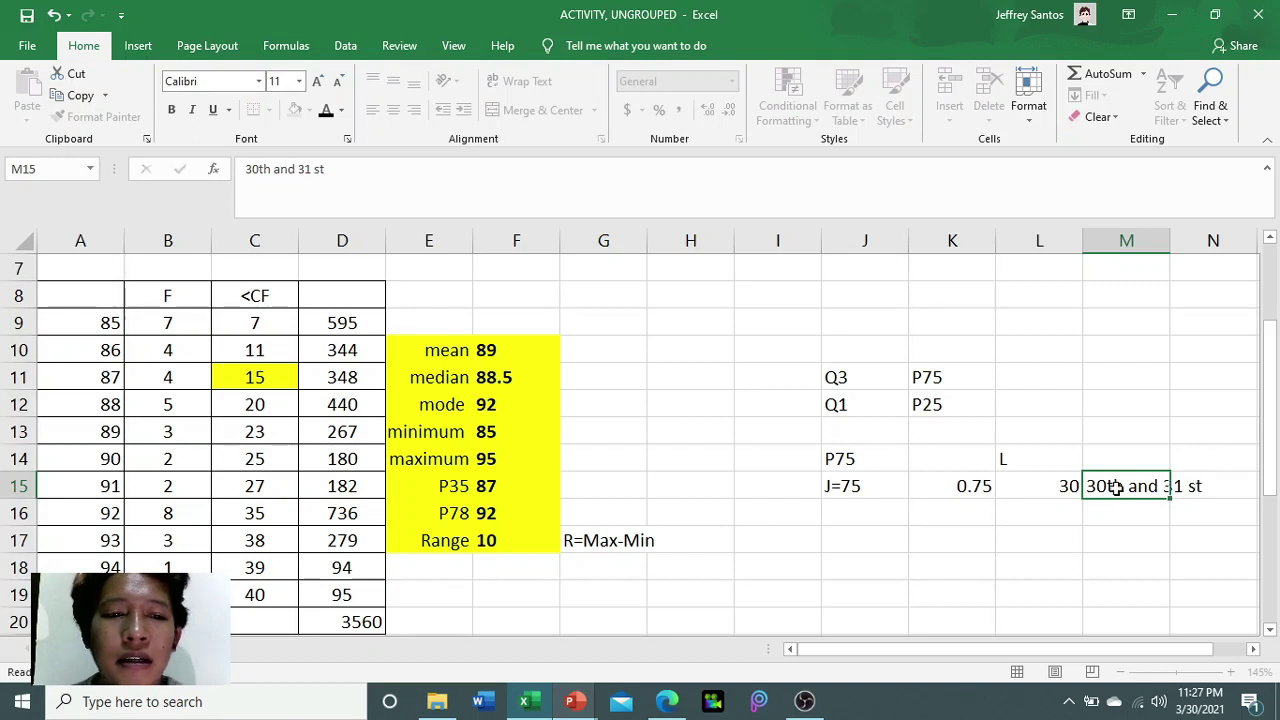
pyautogui.press('Return')
pyautogui.click(1116, 486)
pyautogui.doubleClick(1116, 486)
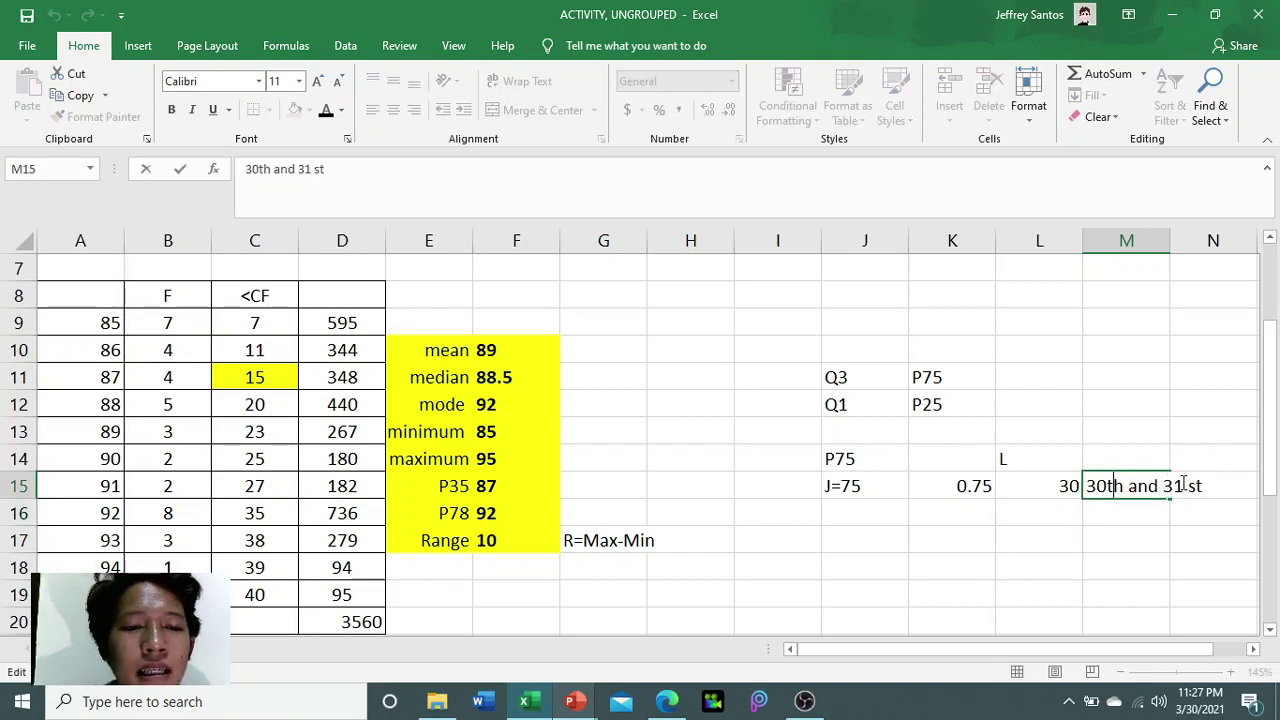
pyautogui.press('BackSpace')
pyautogui.press('Return')
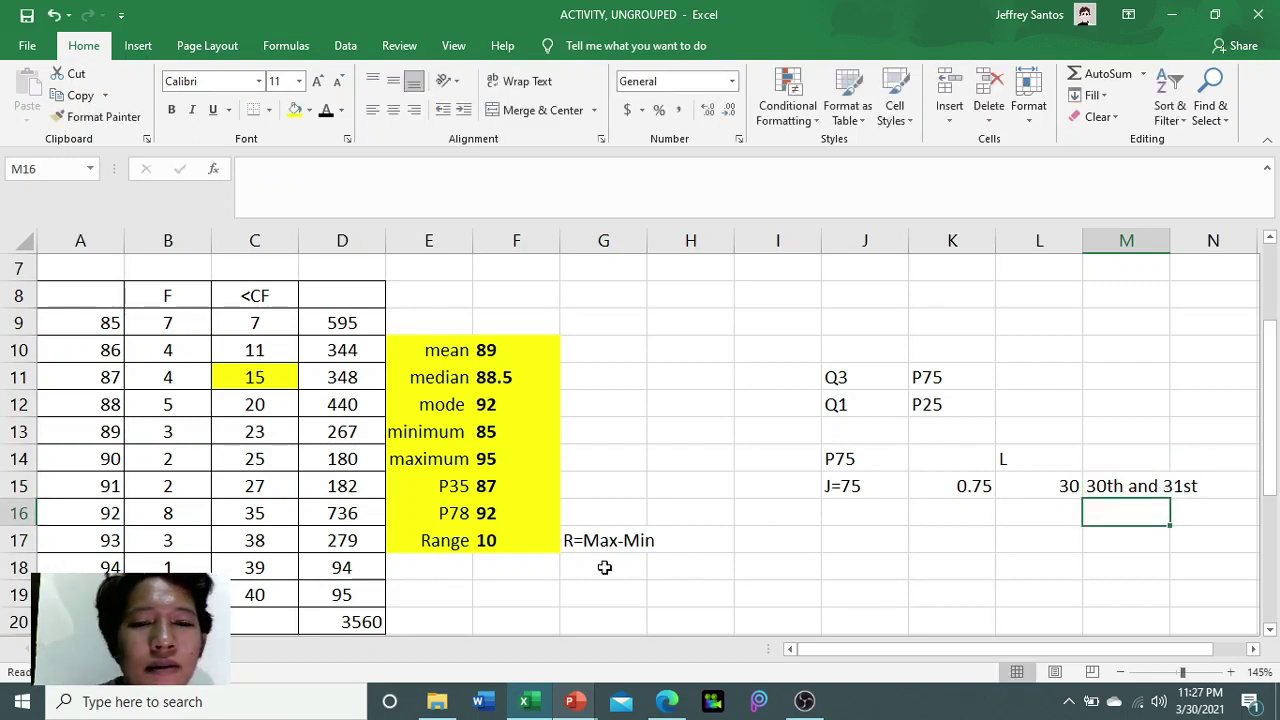
# - Locate the 30th value in the <CF column, then record 30th in L16 and its score 92 in M16
pyautogui.click(255, 241)
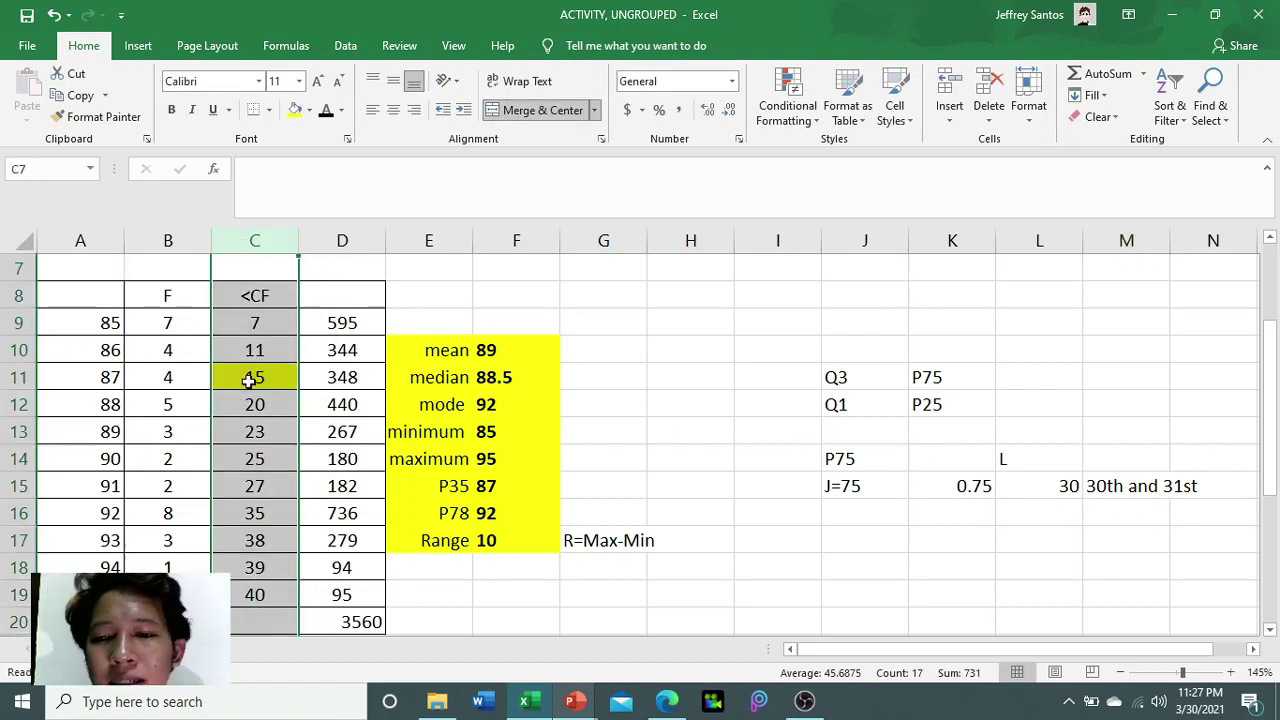
pyautogui.click(268, 512)
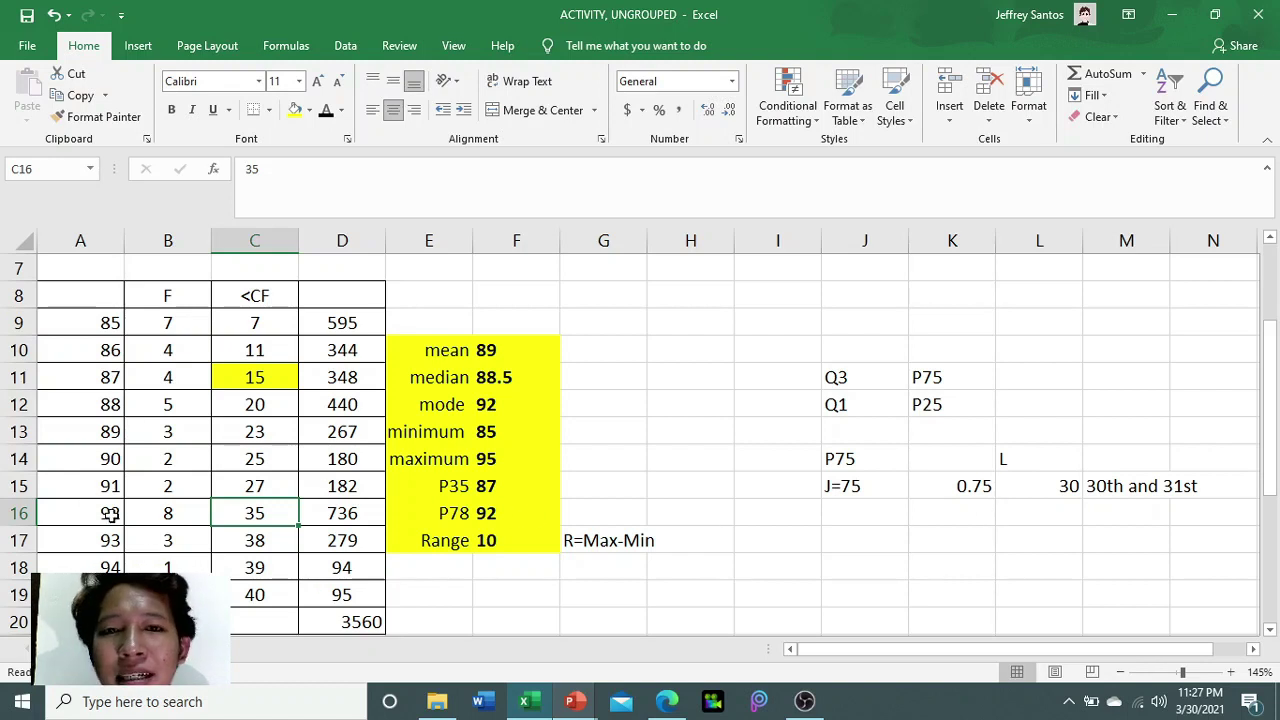
pyautogui.click(1046, 511)
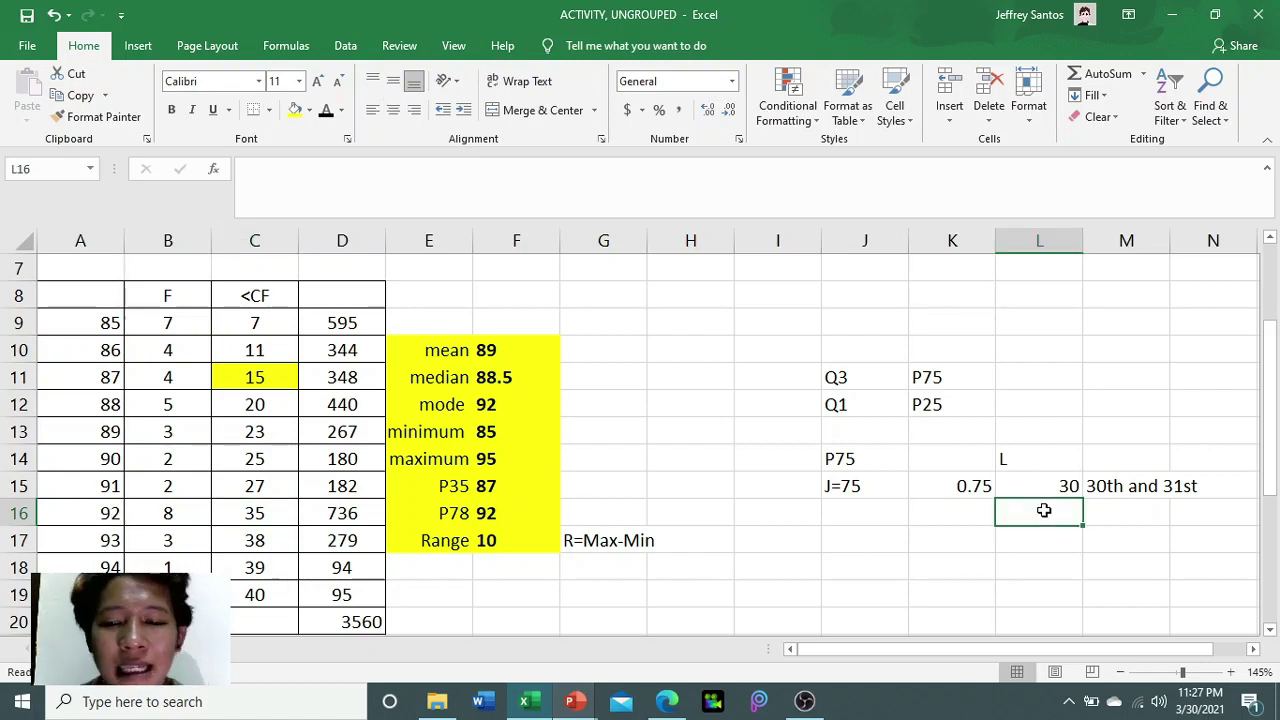
pyautogui.write('30th')
pyautogui.press('Tab')
pyautogui.write('9')
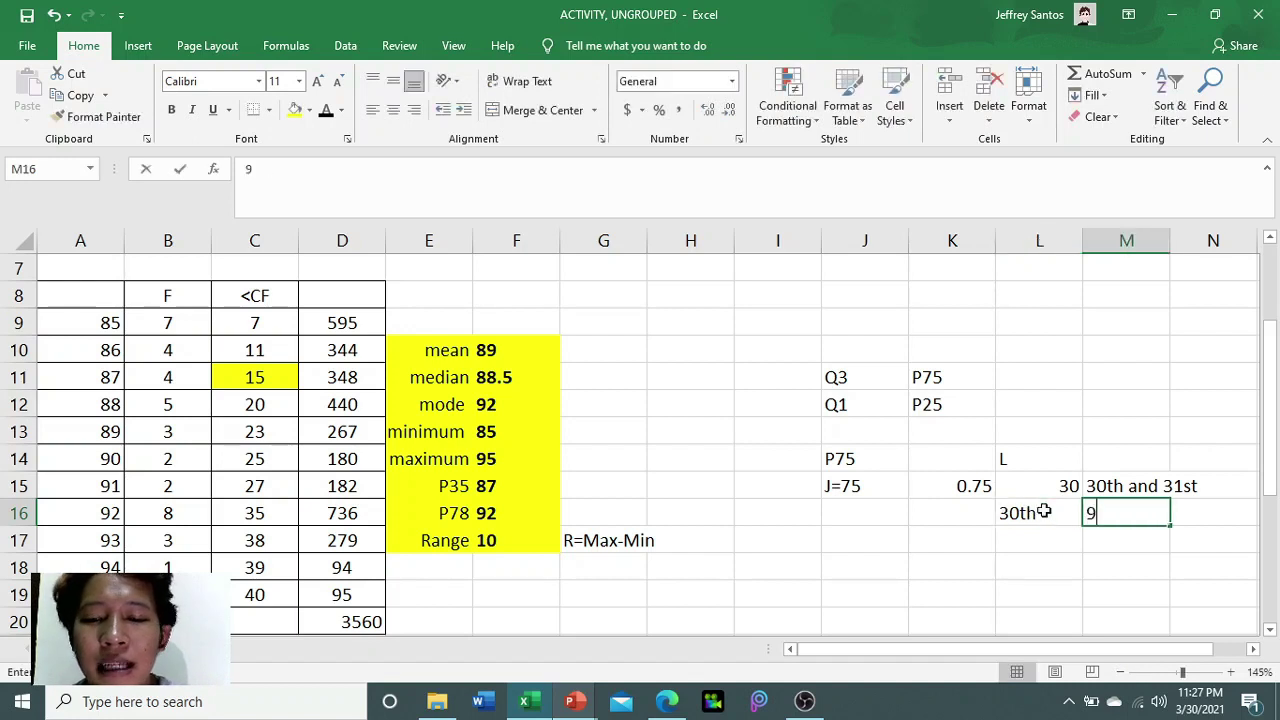
pyautogui.write('2')
pyautogui.press('Return')
# - Record 31st in L17 and its corresponding score 92 in M17
pyautogui.write('31st')
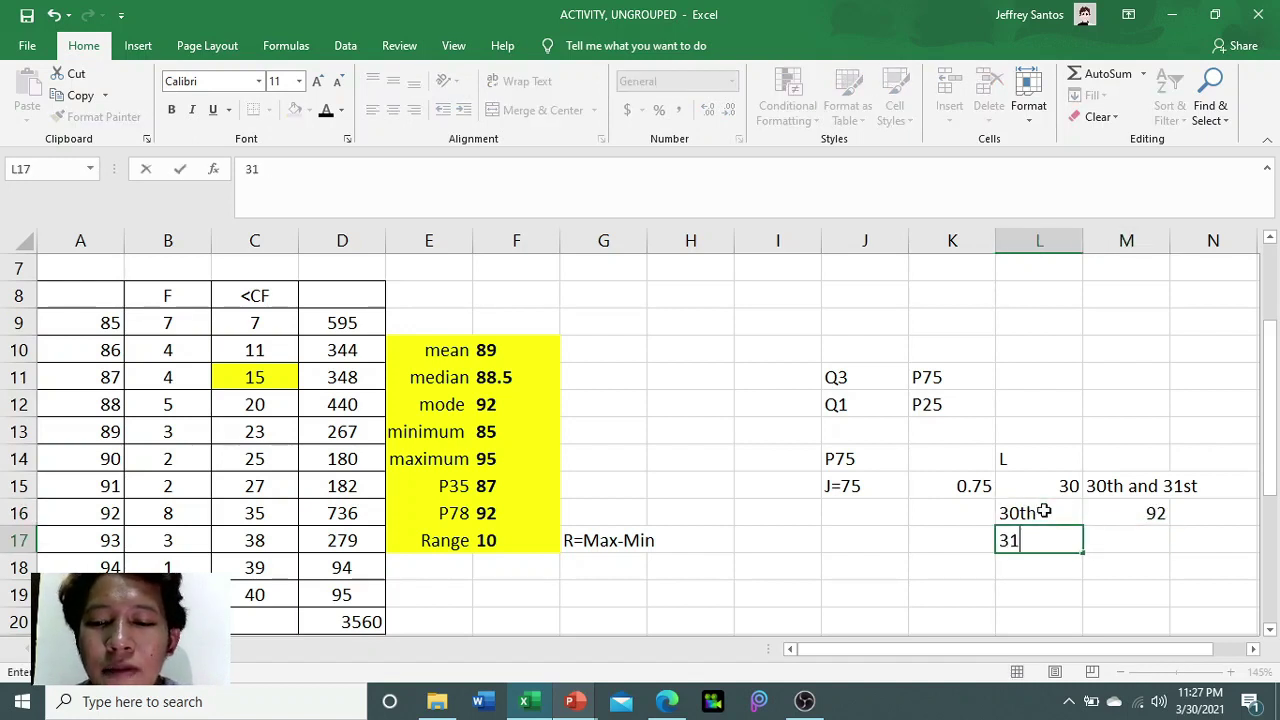
pyautogui.press('Tab')
pyautogui.write('92')
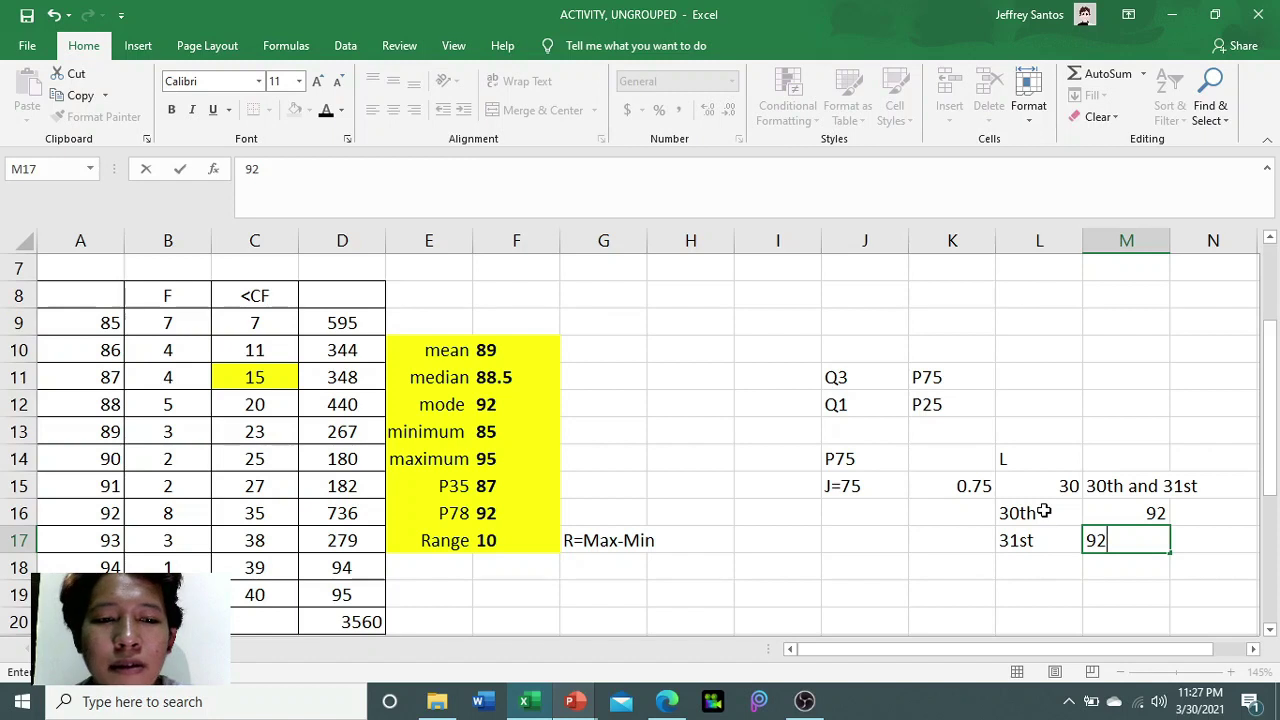
pyautogui.press('Return')
# - Add P75 to the yellow results list in E18 with the value 92 in F18
pyautogui.moveTo(1120, 518); pyautogui.dragTo(1118, 540)
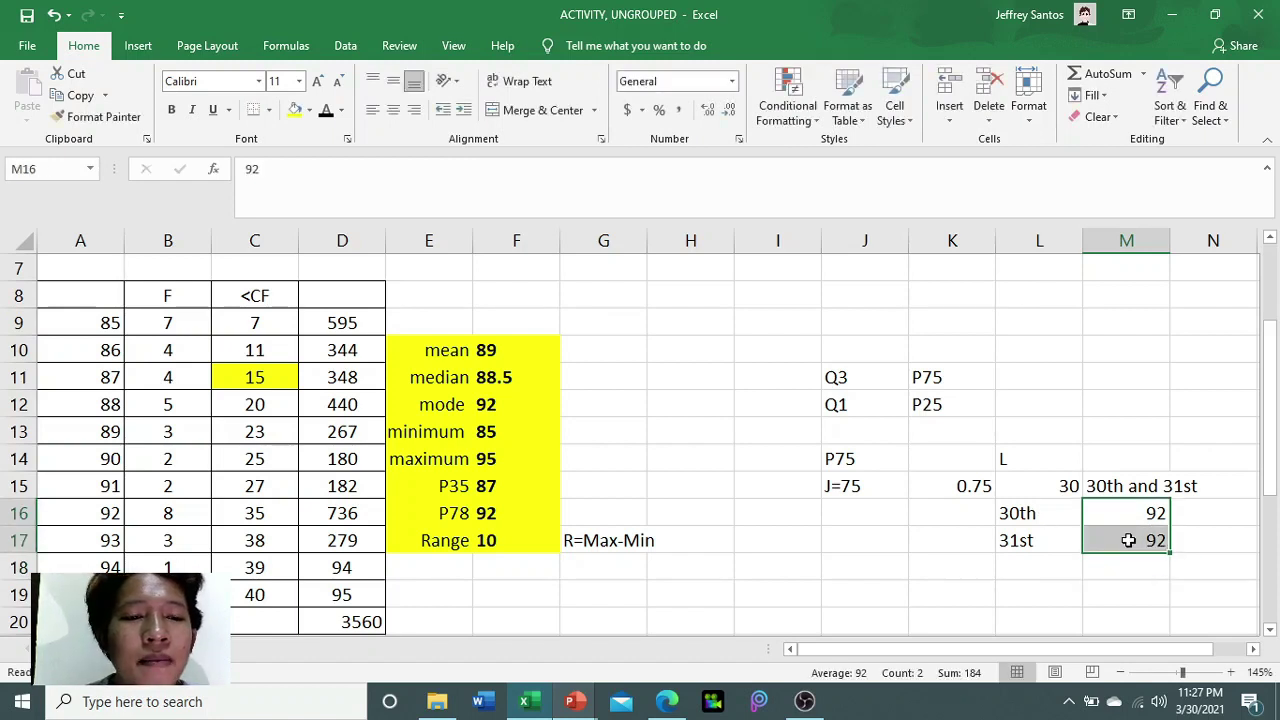
pyautogui.click(460, 566)
pyautogui.write('P')
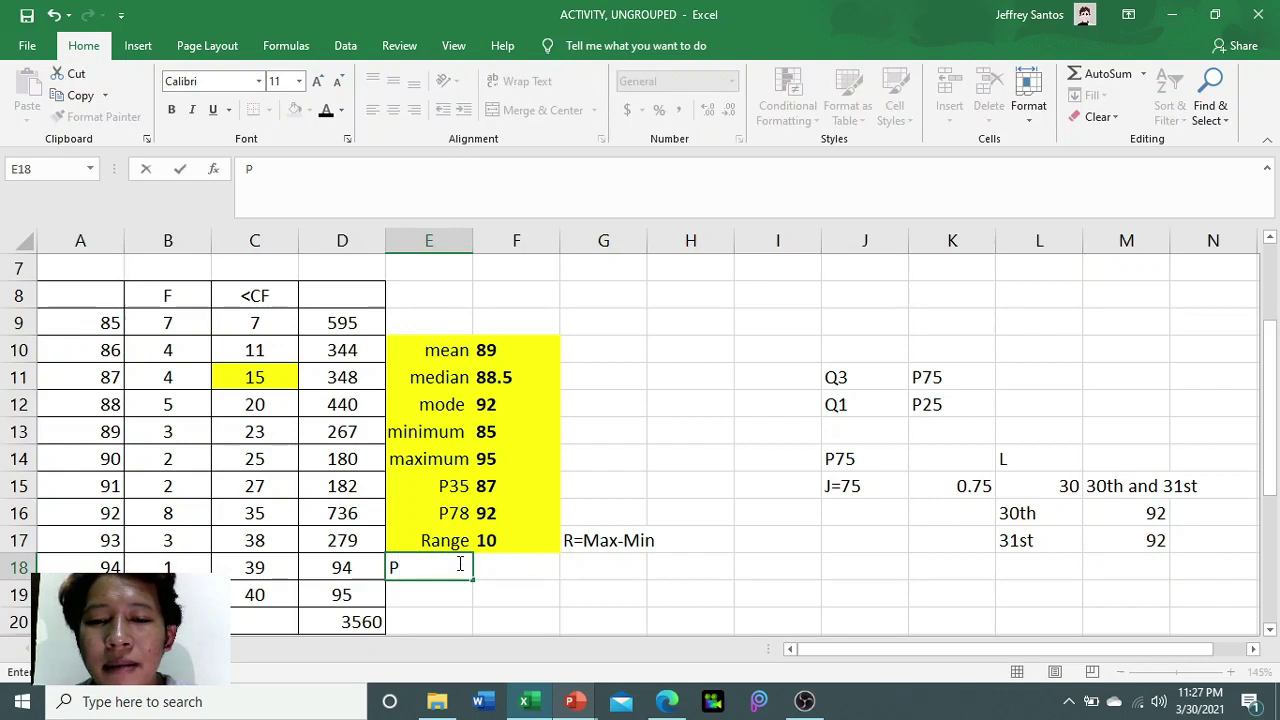
pyautogui.write('75')
pyautogui.press('Tab')
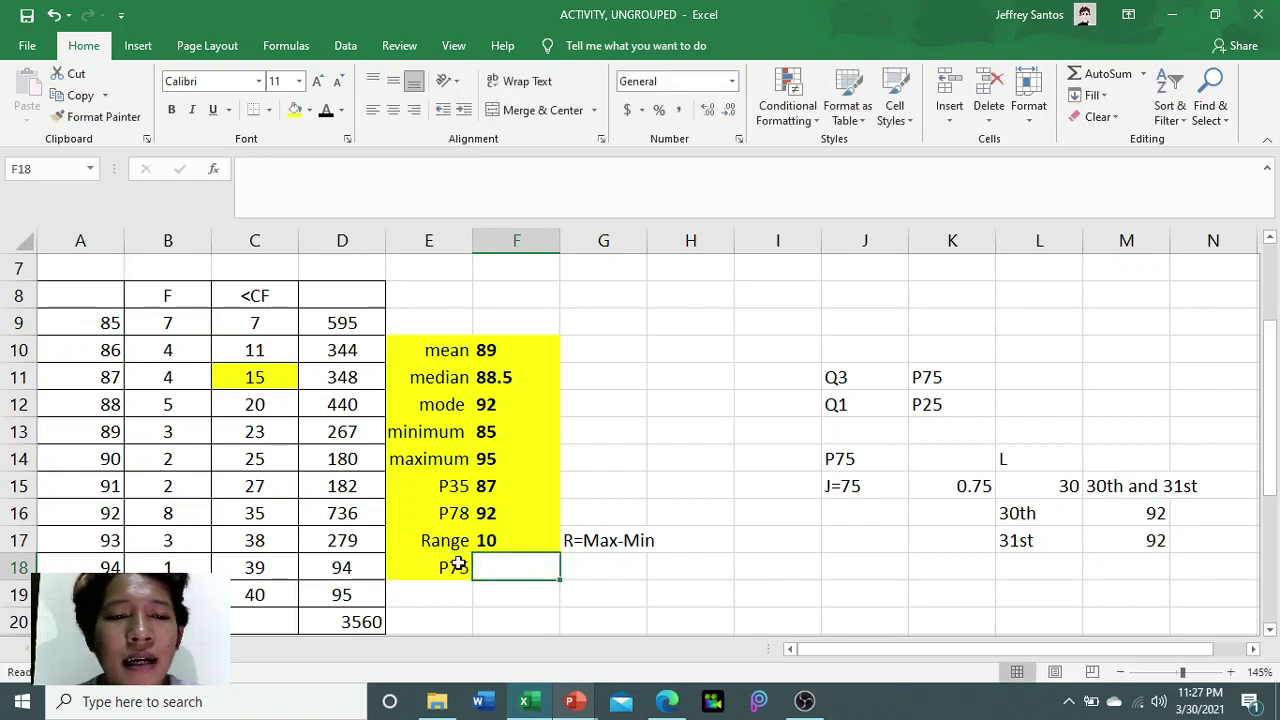
pyautogui.write('92')
pyautogui.press('Return')
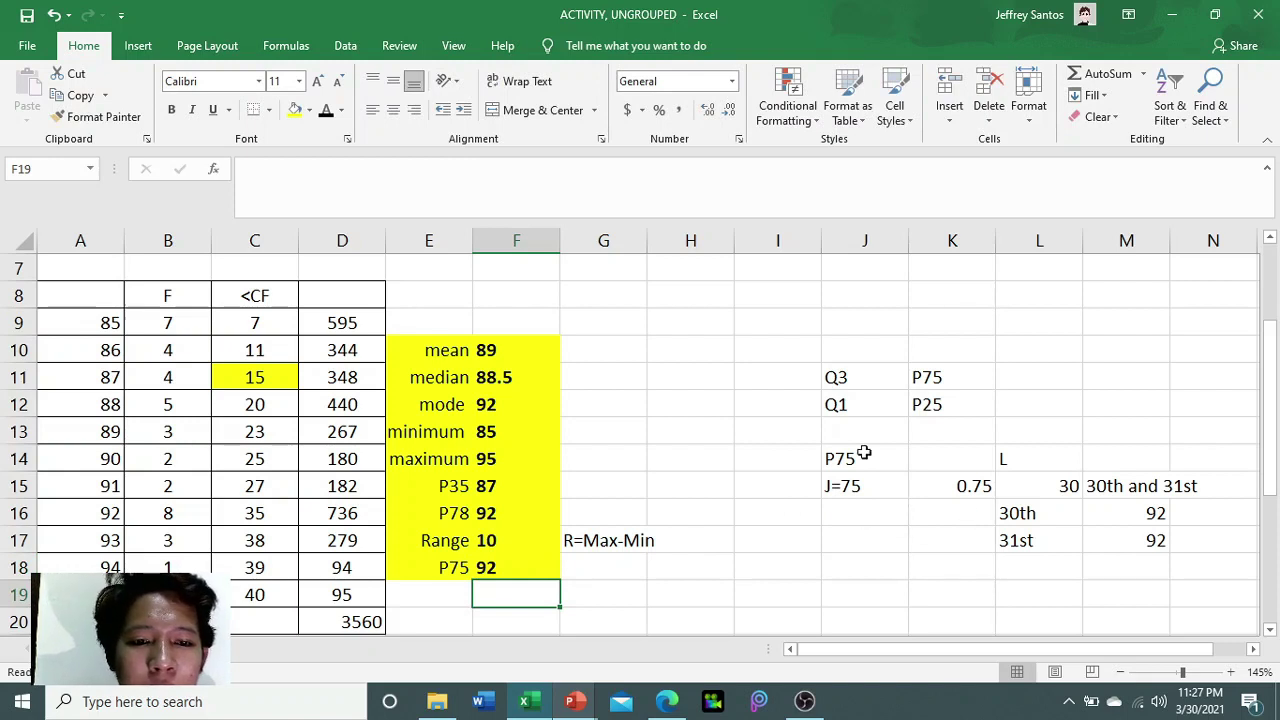
# - Enter P25 with a capital P in J18 as the heading for the 25th percentile working
pyautogui.click(876, 571)
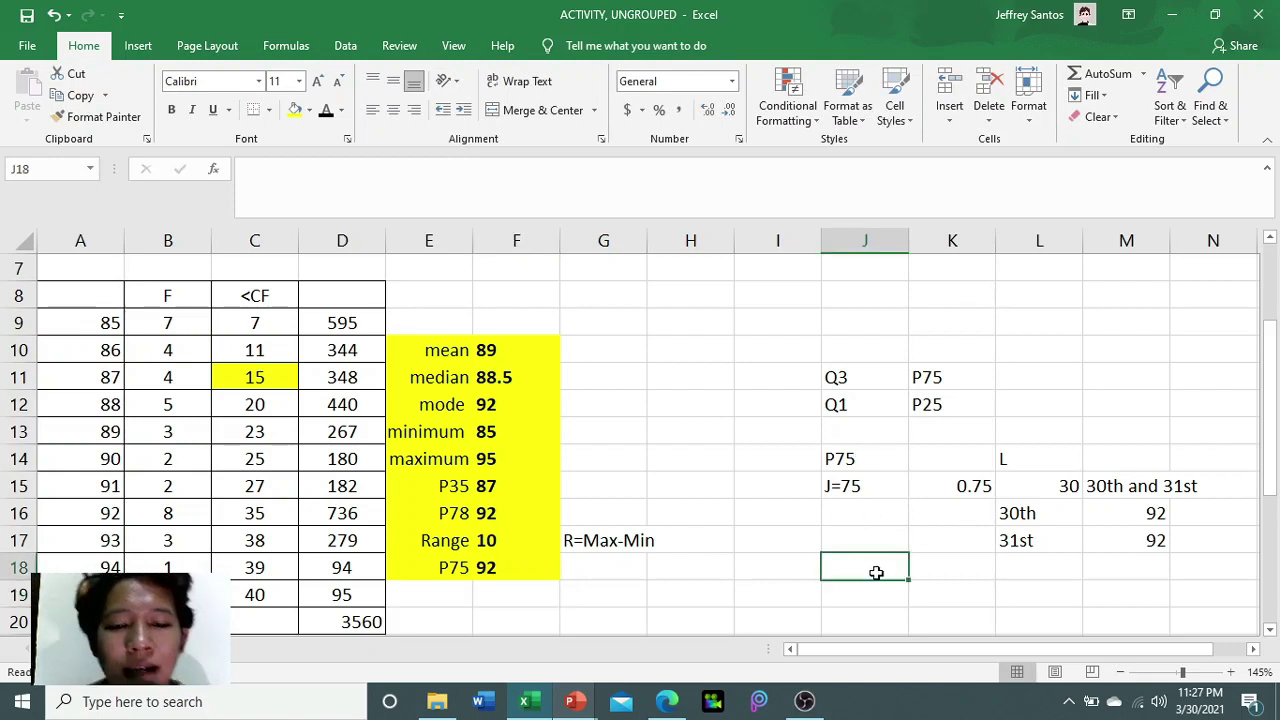
pyautogui.write('p25')
pyautogui.press('BackSpace')
pyautogui.press('BackSpace')
pyautogui.write('P@5')
pyautogui.press('BackSpace')
pyautogui.press('BackSpace')
pyautogui.write('25')
pyautogui.press('Tab')
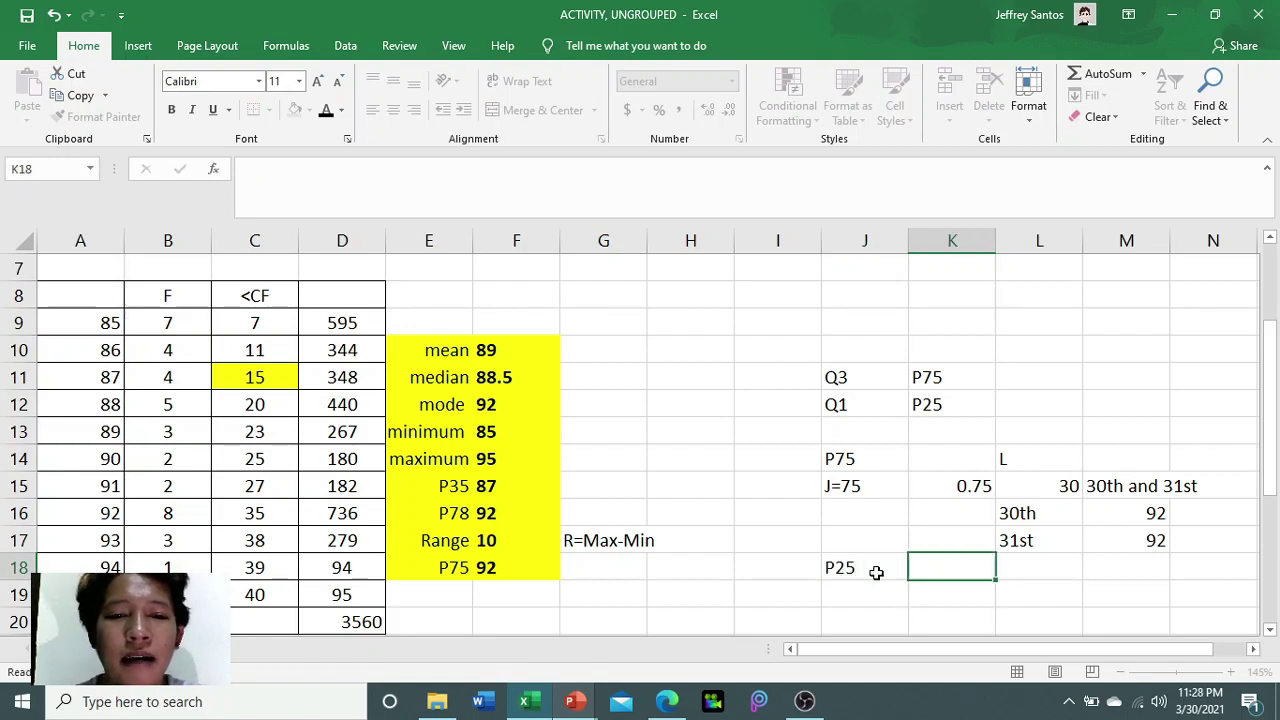
pyautogui.press('Return')
# - Enter j=25 in J19 and divide 25 by 100 with the formula =25/100 in K19
pyautogui.write('j=25')
pyautogui.press('Tab')
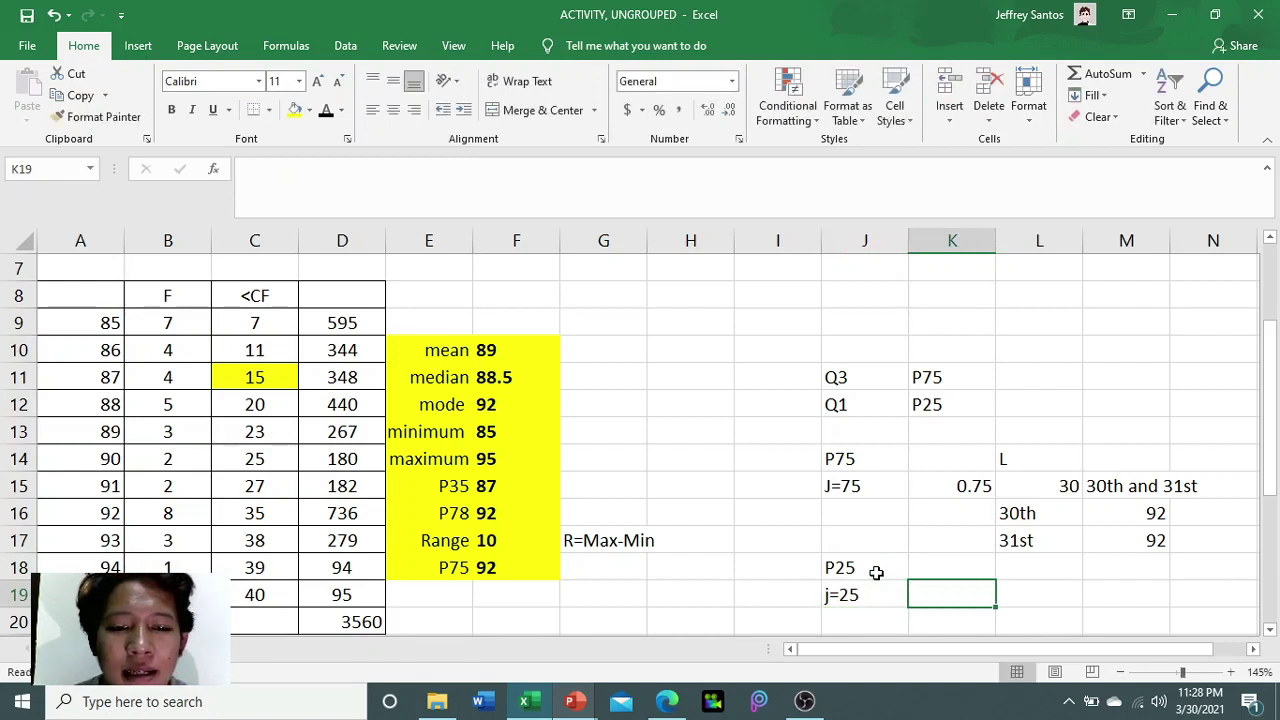
pyautogui.write('=25/100')
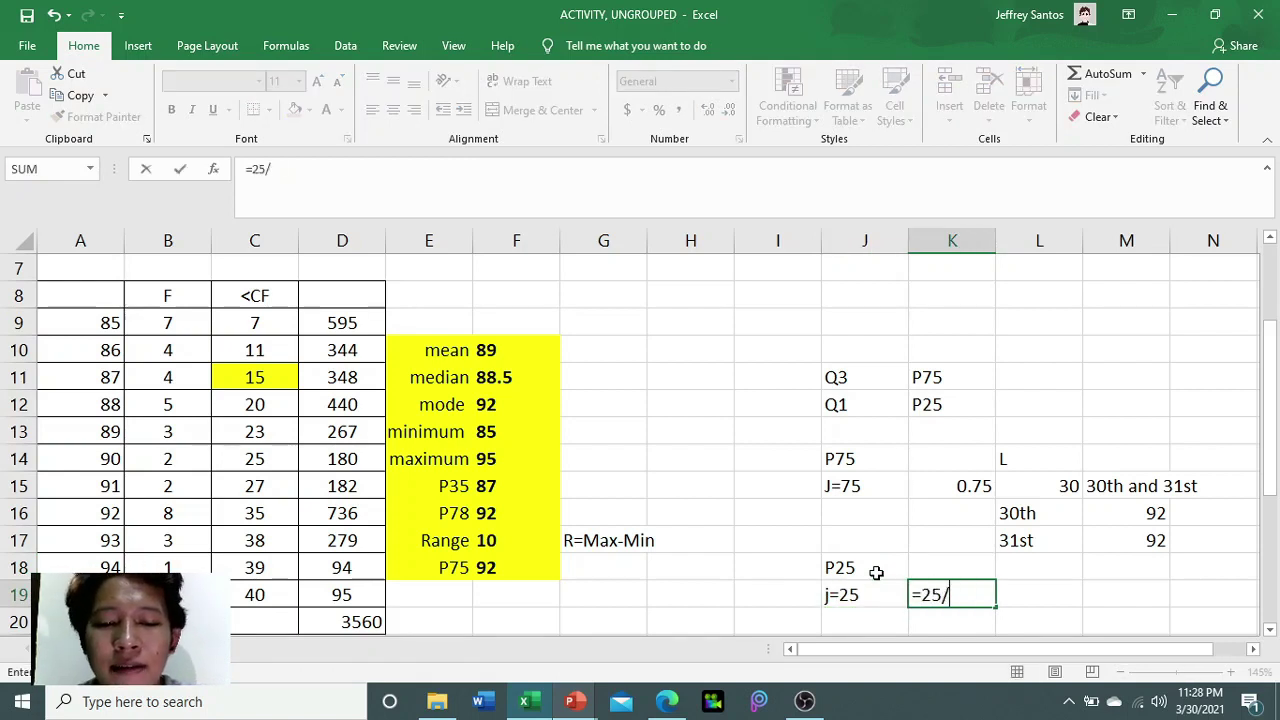
pyautogui.press('Return')
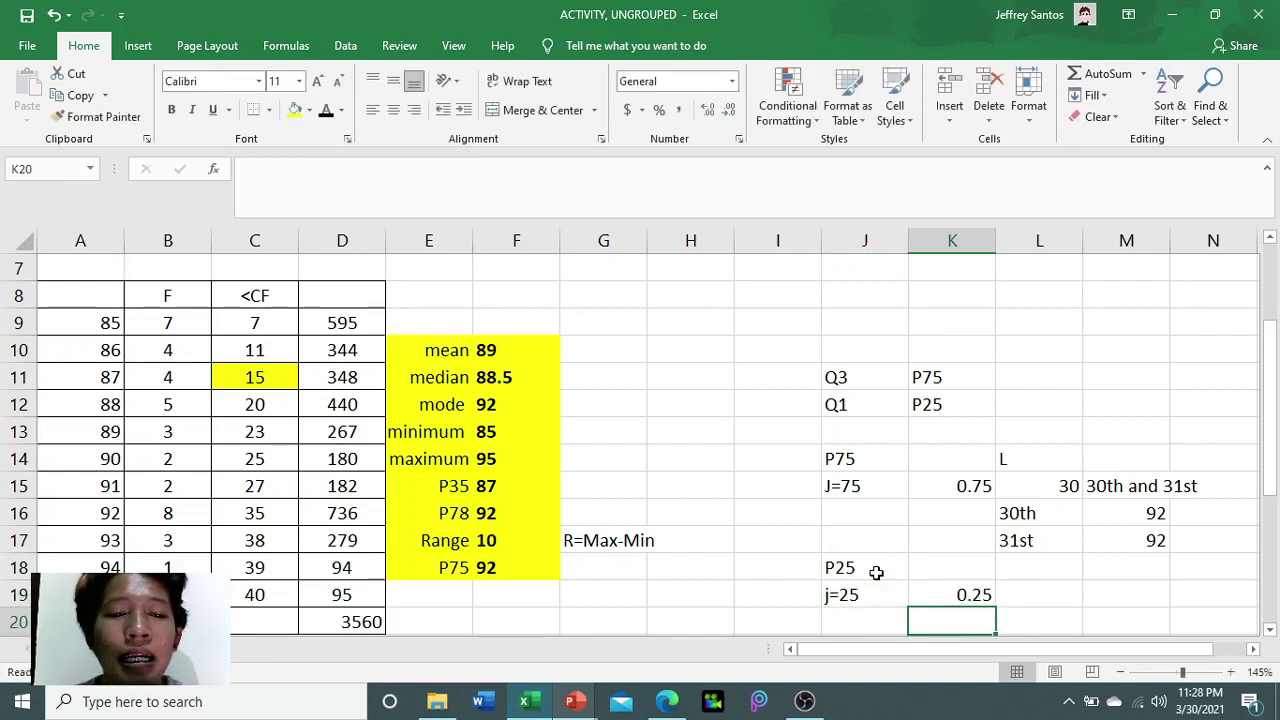
# - Calculate the P25 position in L19 by multiplying 0.25 by 40 with the formula =0.25*40
pyautogui.click(1047, 587)
pyautogui.write('=0.25')
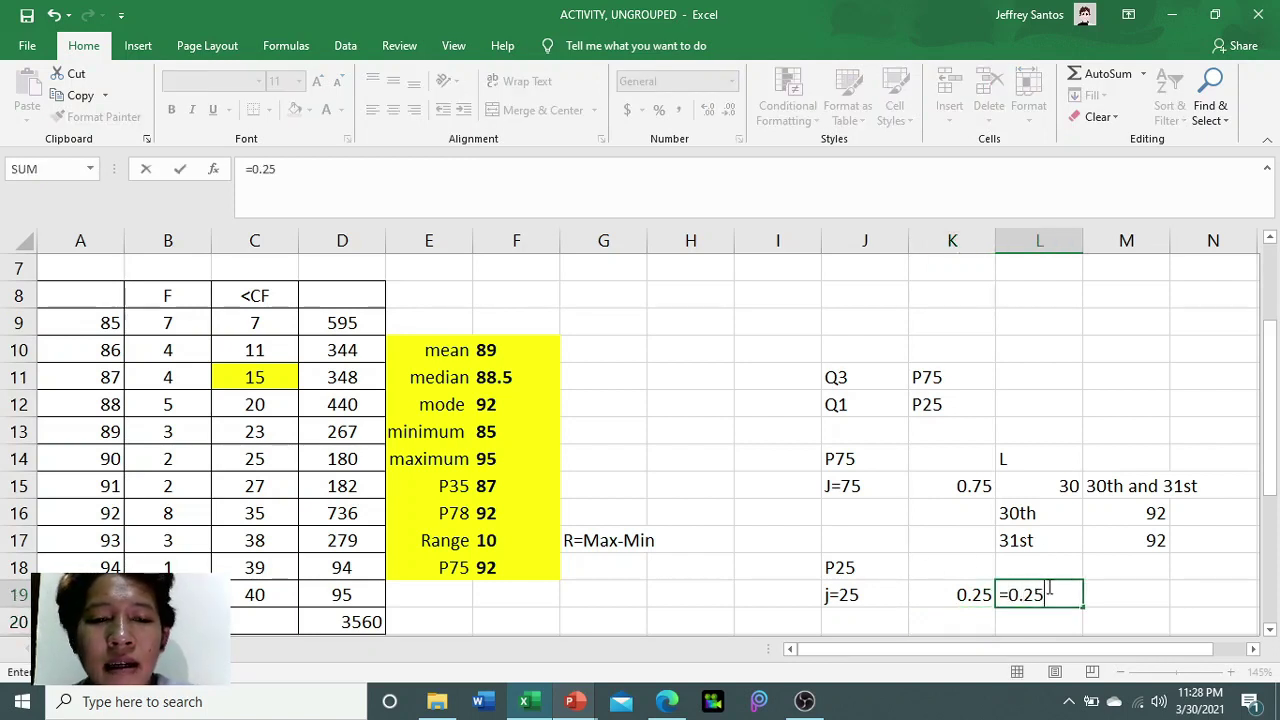
pyautogui.write('*4')
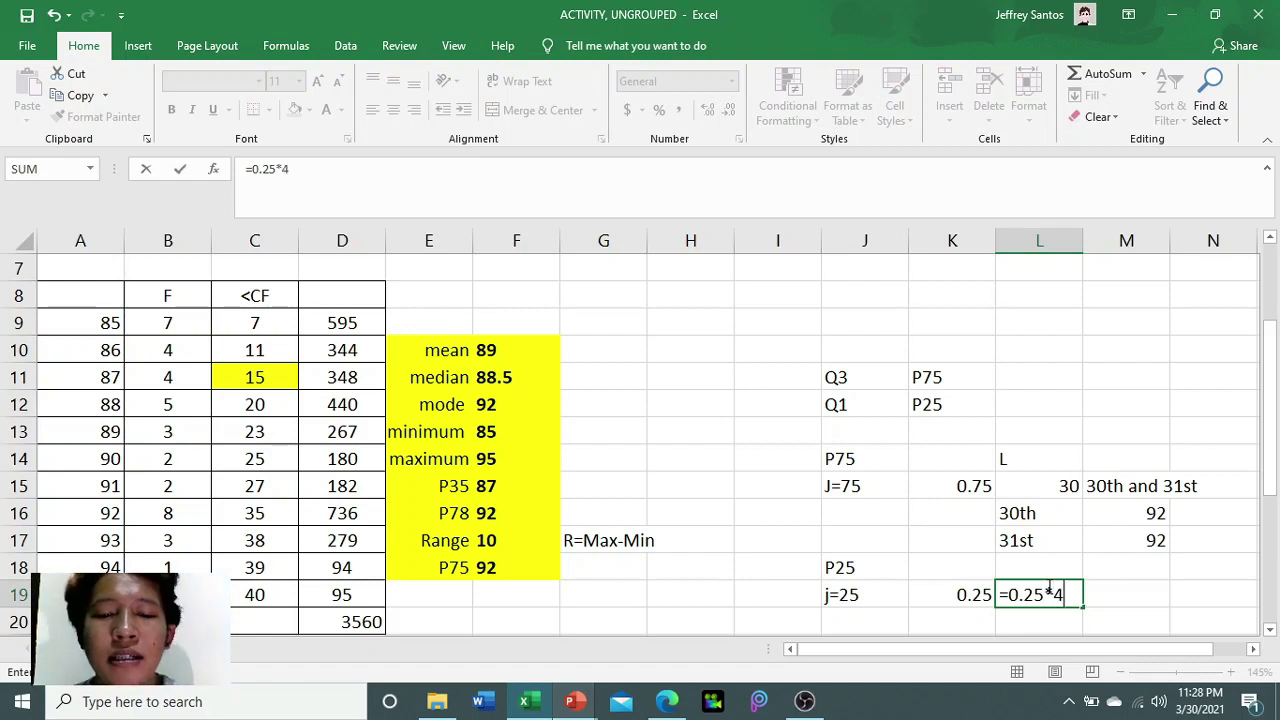
pyautogui.write('0')
pyautogui.press('Return')
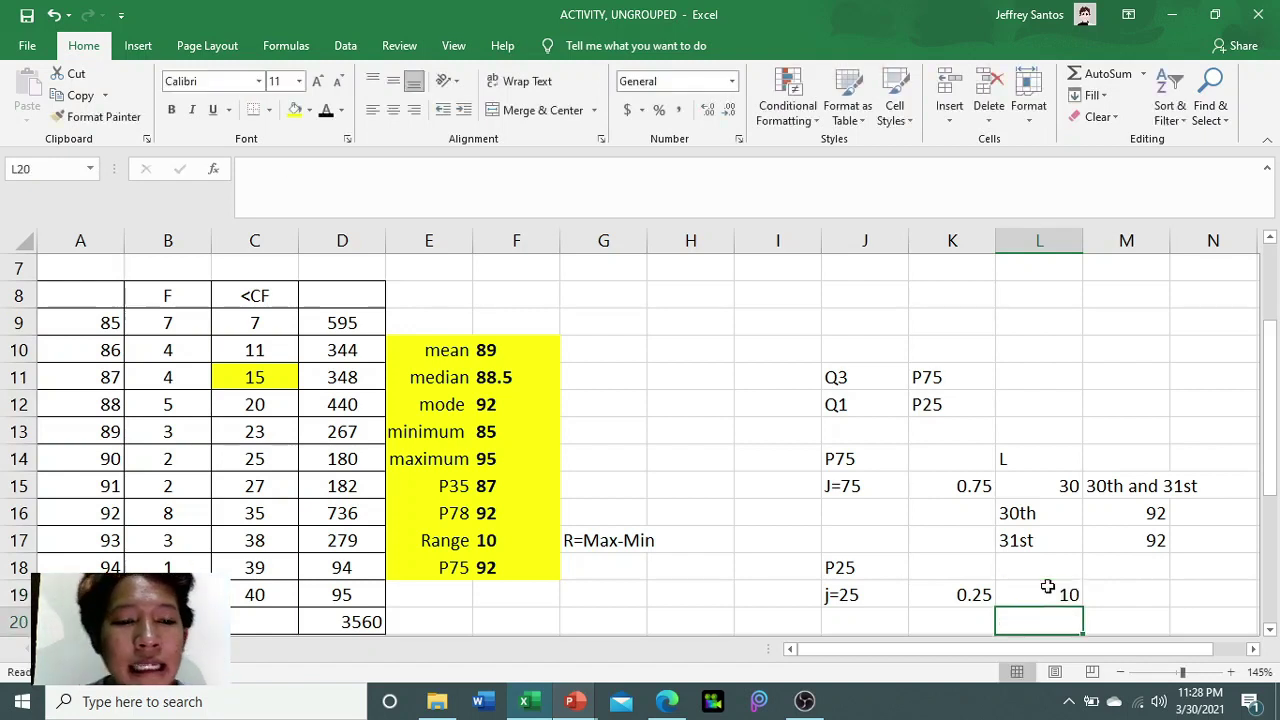
# - Enter the heading L in L18, above the calculated P25 position
pyautogui.click(1047, 587)
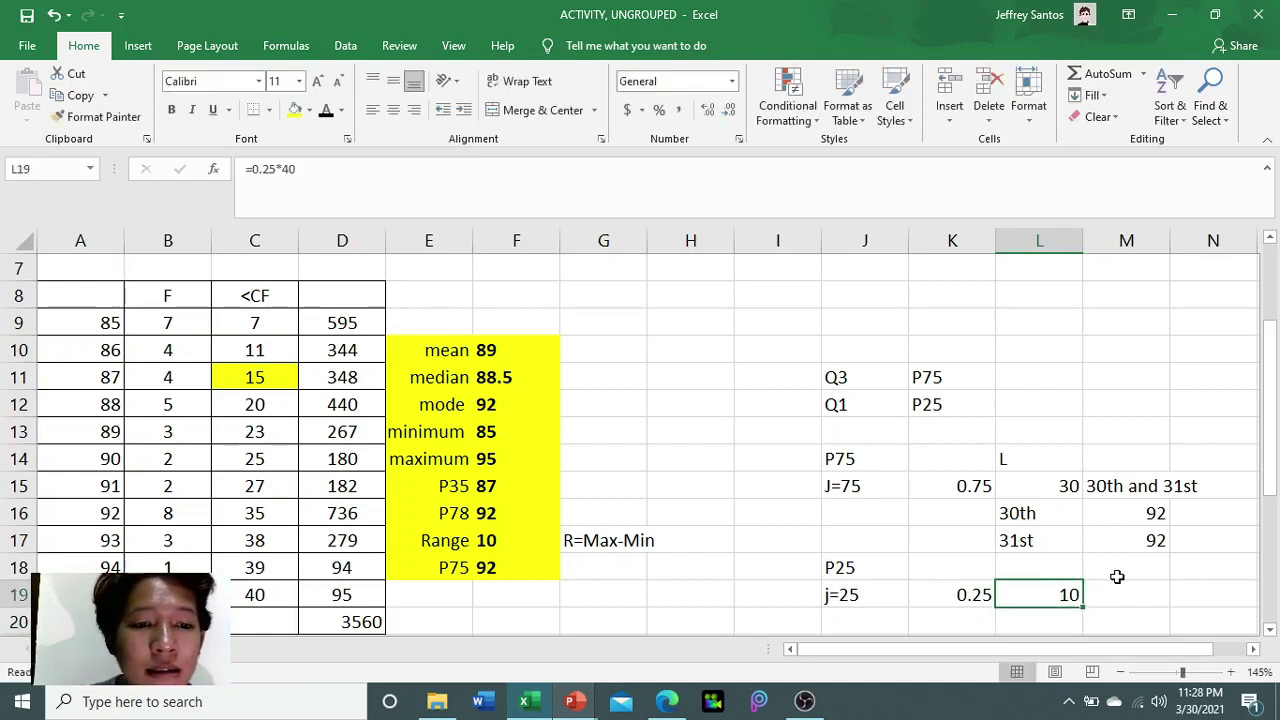
pyautogui.click(1047, 567)
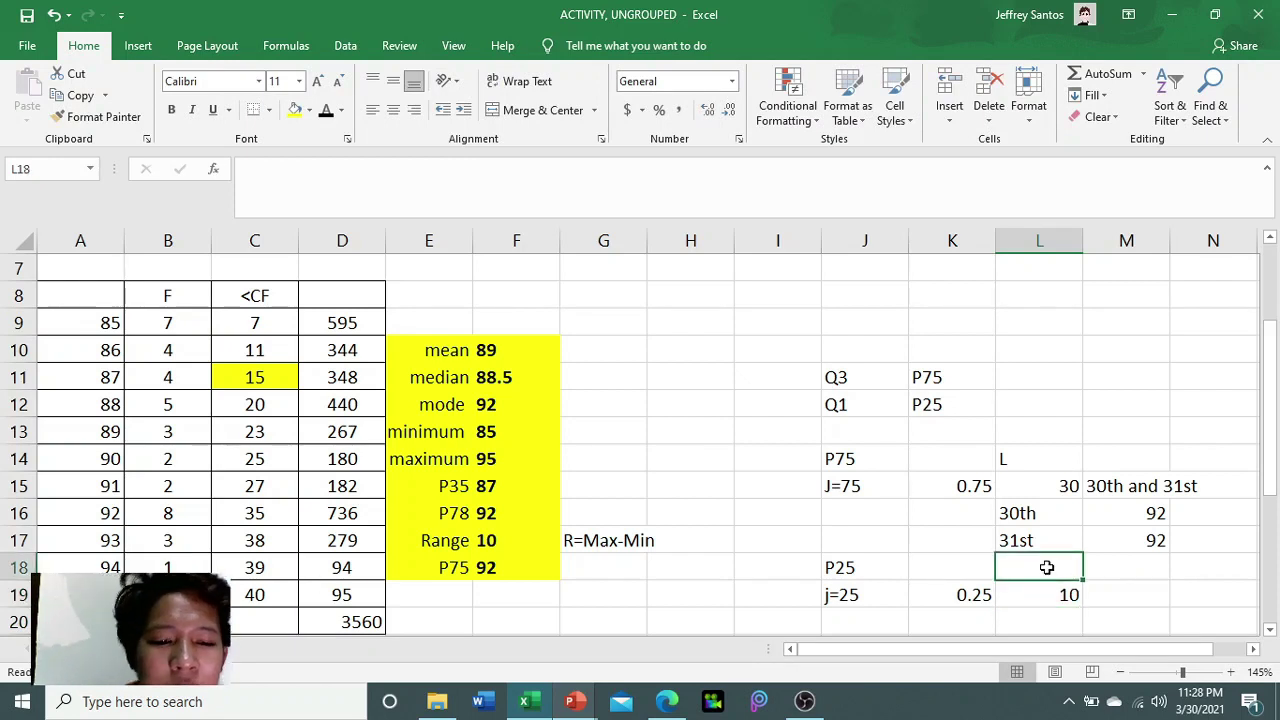
pyautogui.write('l')
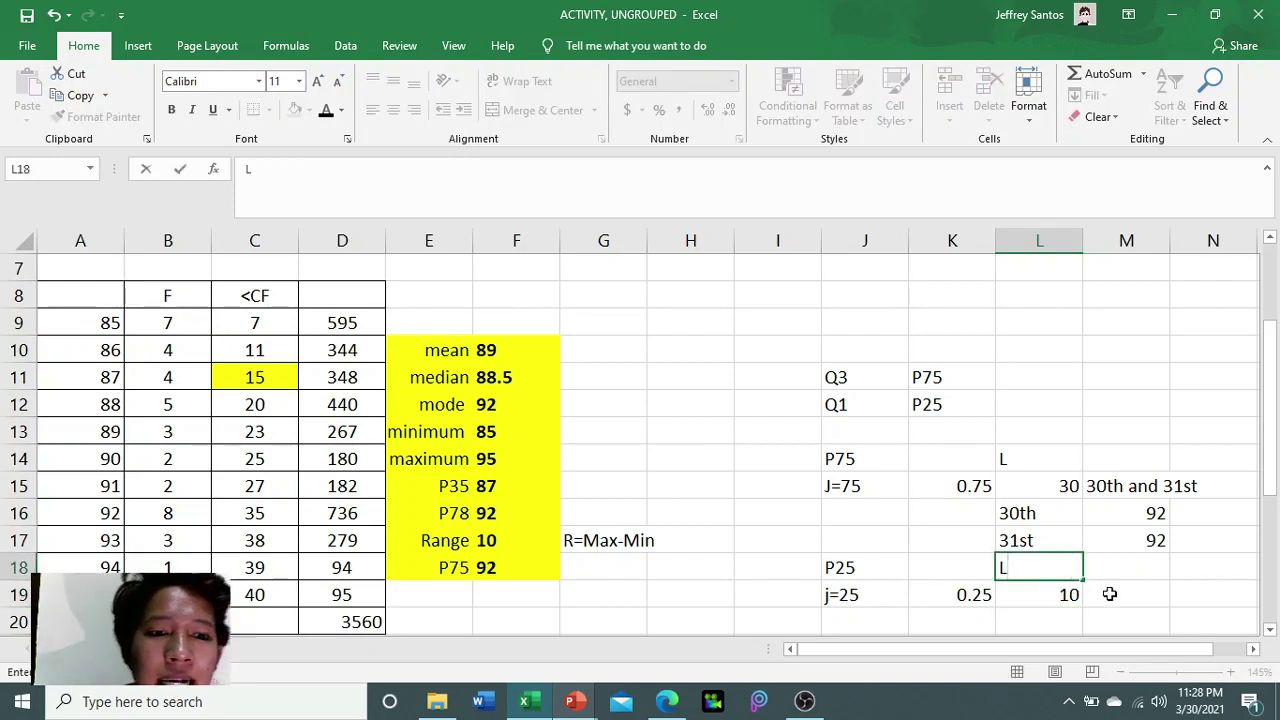
# - Enter 10th and 11th in M19, beside the calculated P25 position
pyautogui.click(1108, 597)
pyautogui.click(1062, 597)
pyautogui.scroll(-1, 1062, 597)
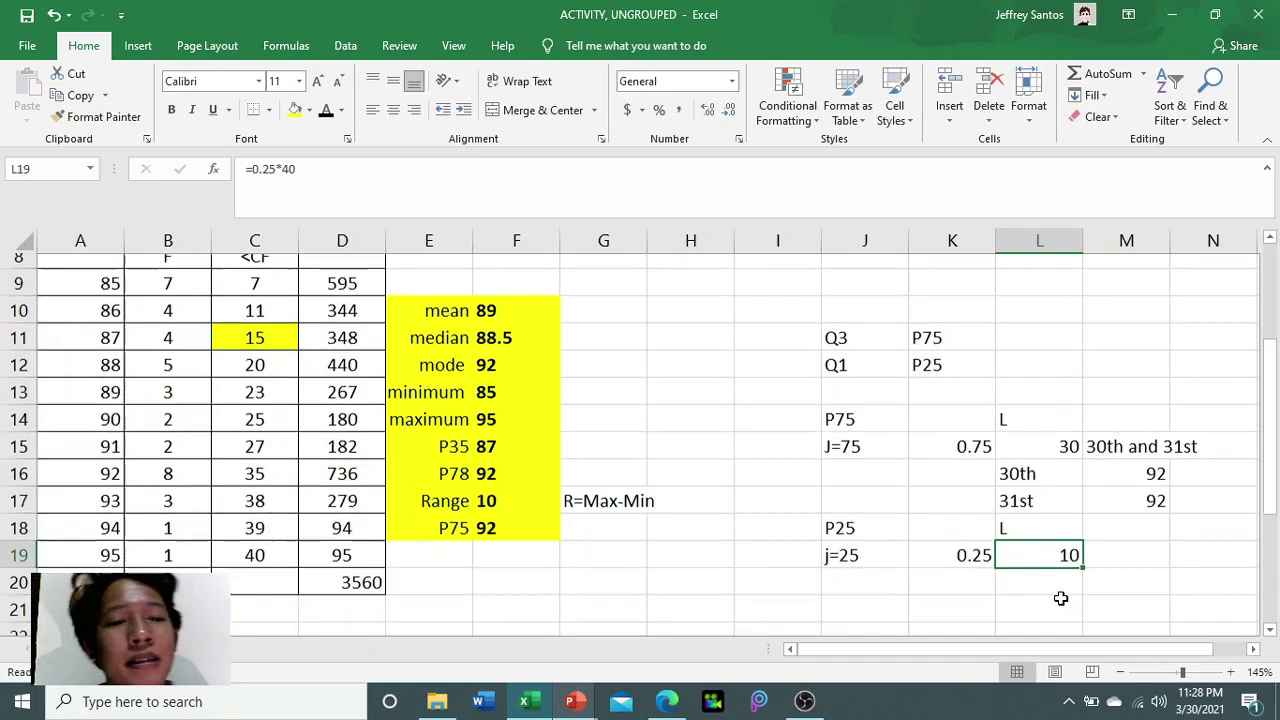
pyautogui.click(1140, 513)
pyautogui.write('10t')
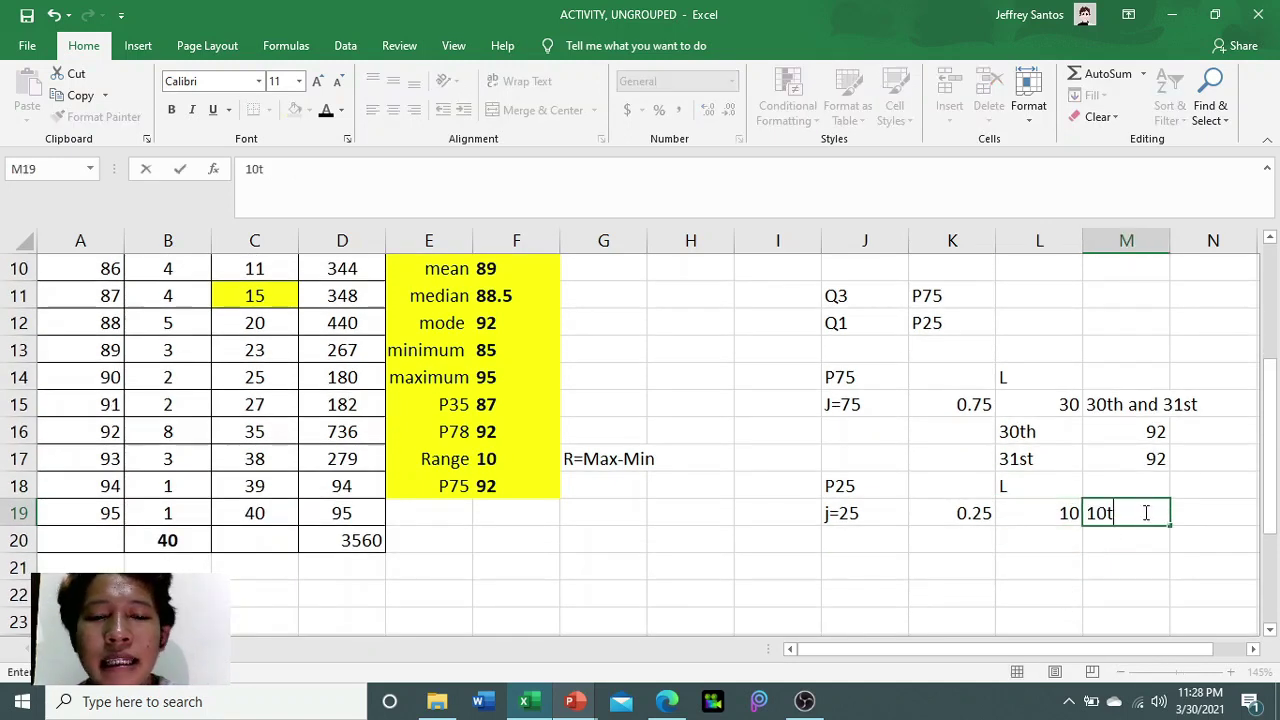
pyautogui.write('h and 11th')
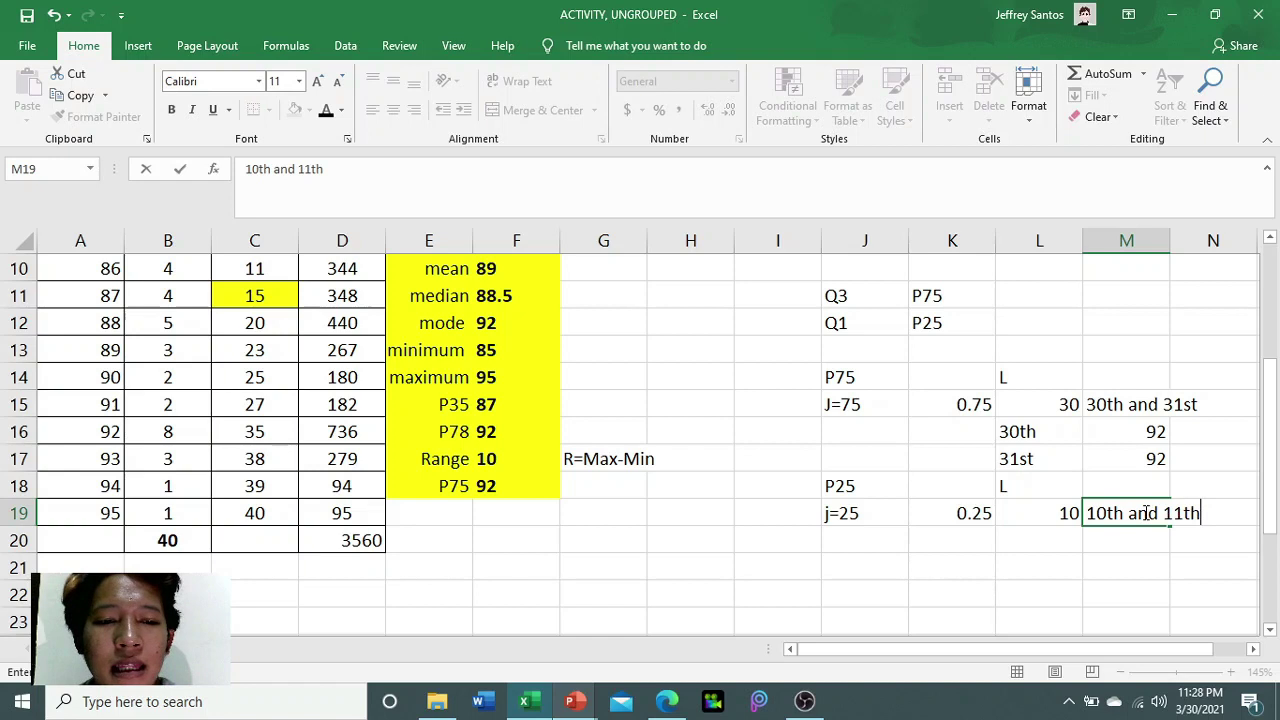
pyautogui.press('Return')
# - Label L20 as 10th, below the P25 position
pyautogui.press('Return')
pyautogui.press('Left')
pyautogui.press('Up')
pyautogui.write('10')
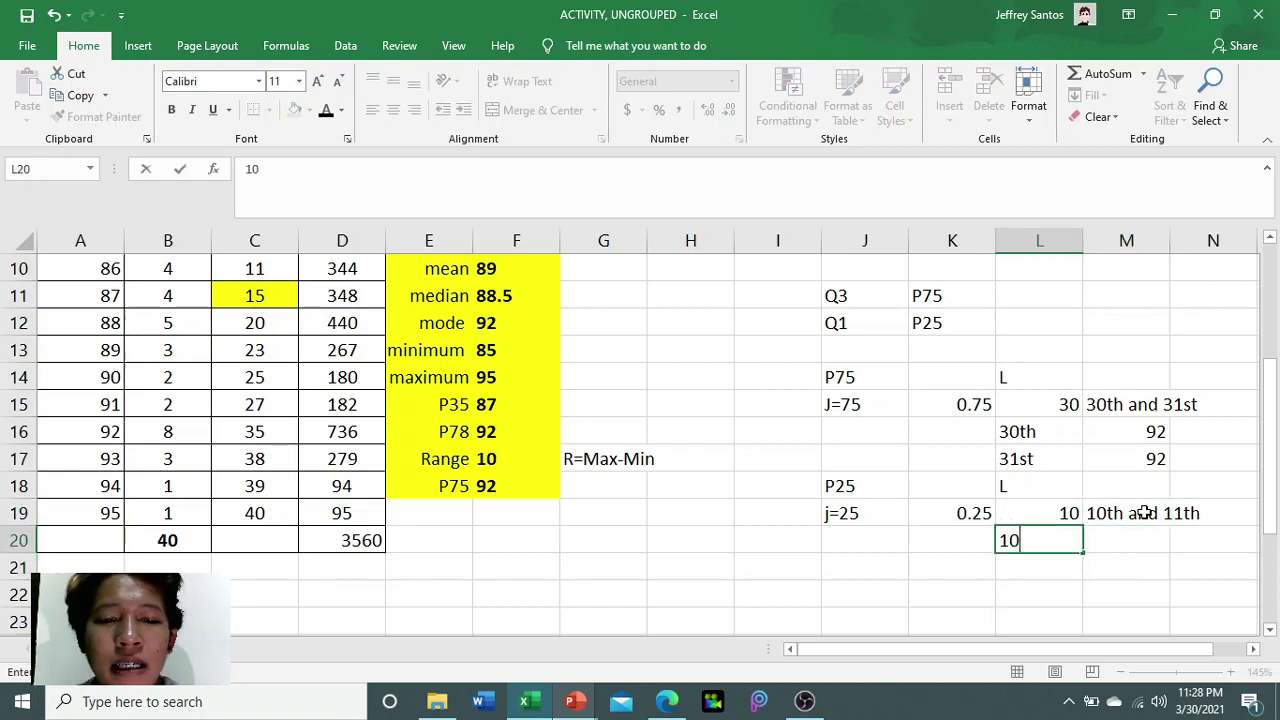
pyautogui.press('Return')
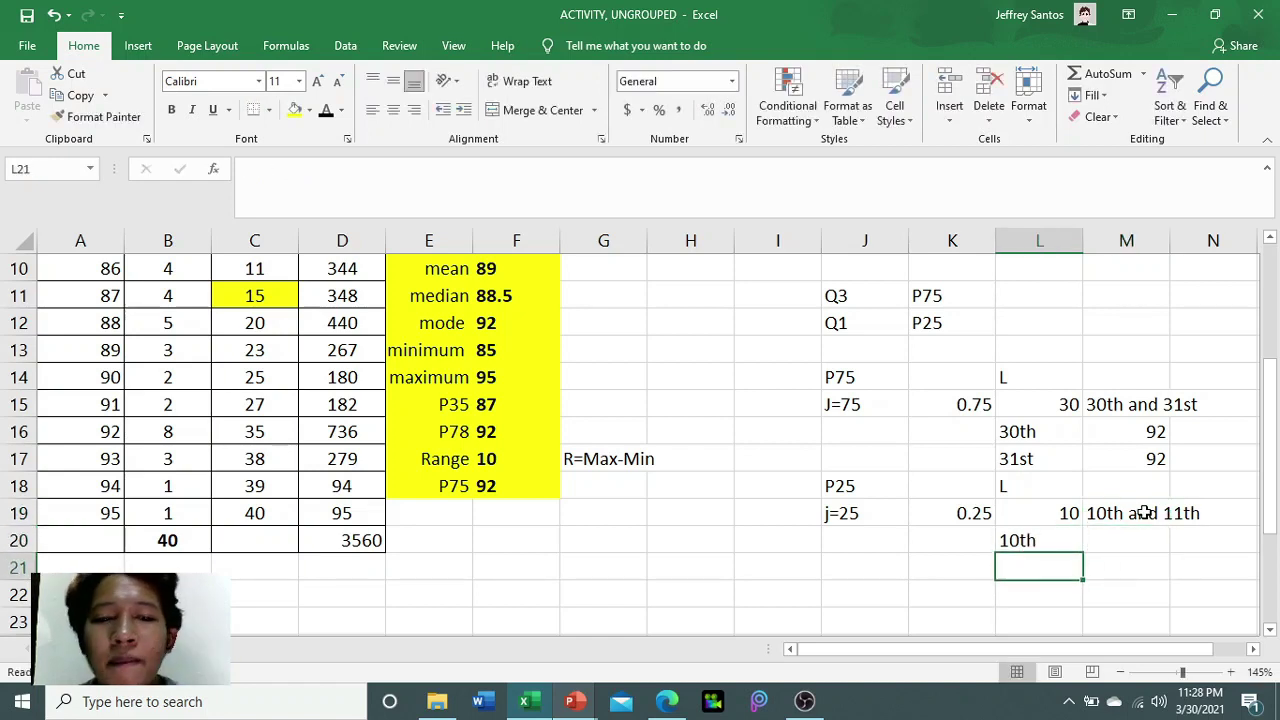
# - Look up the 10th value through the <CF column and enter 86 in M20
pyautogui.scroll(1, 508, 520)
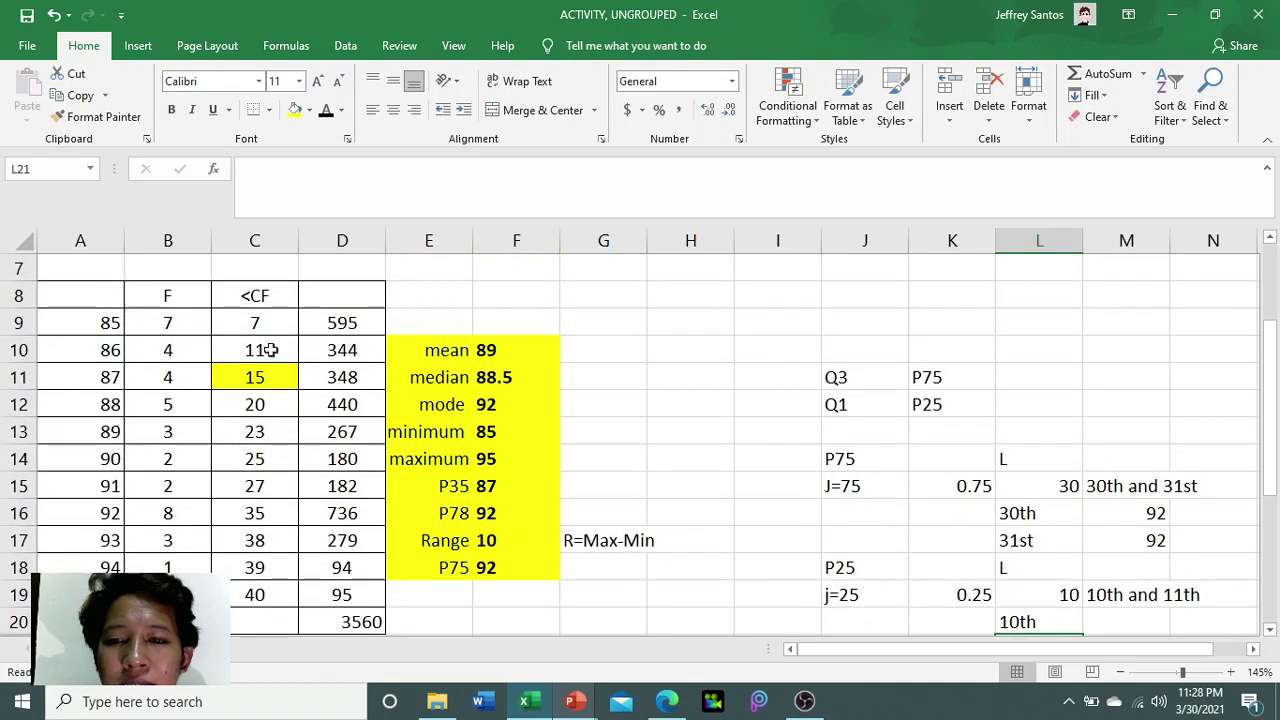
pyautogui.click(255, 296)
pyautogui.click(254, 243)
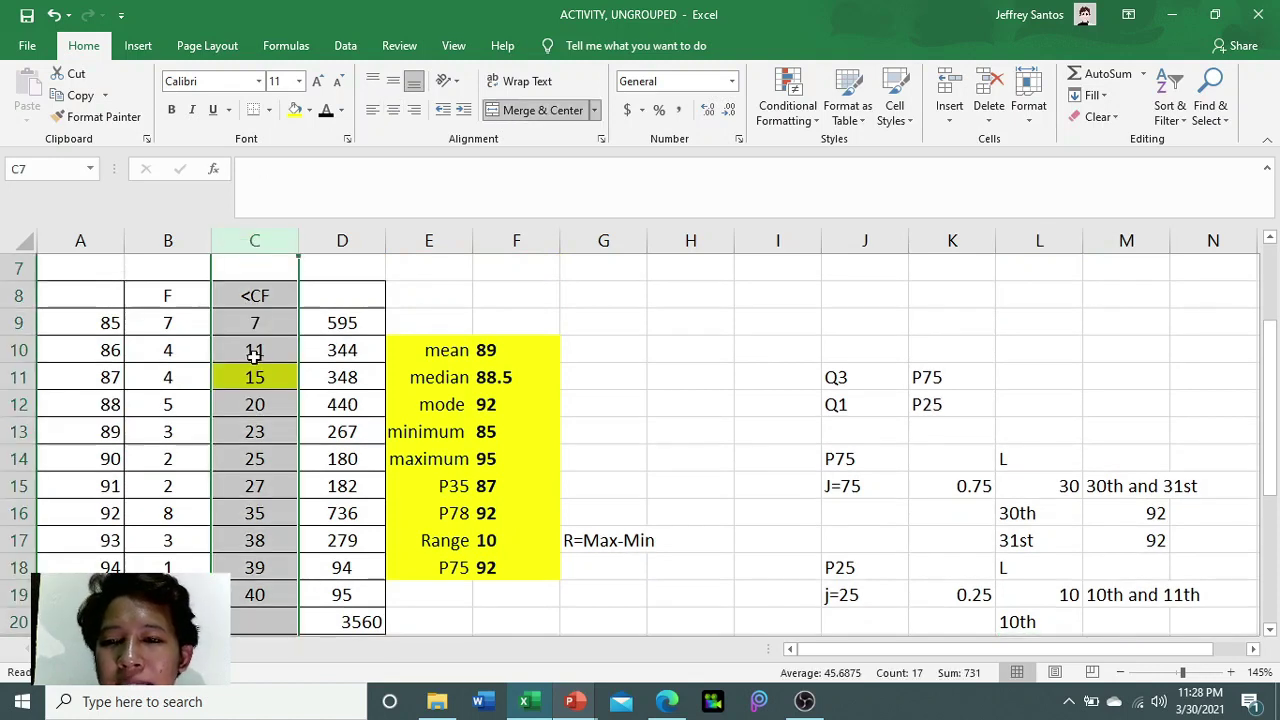
pyautogui.click(254, 355)
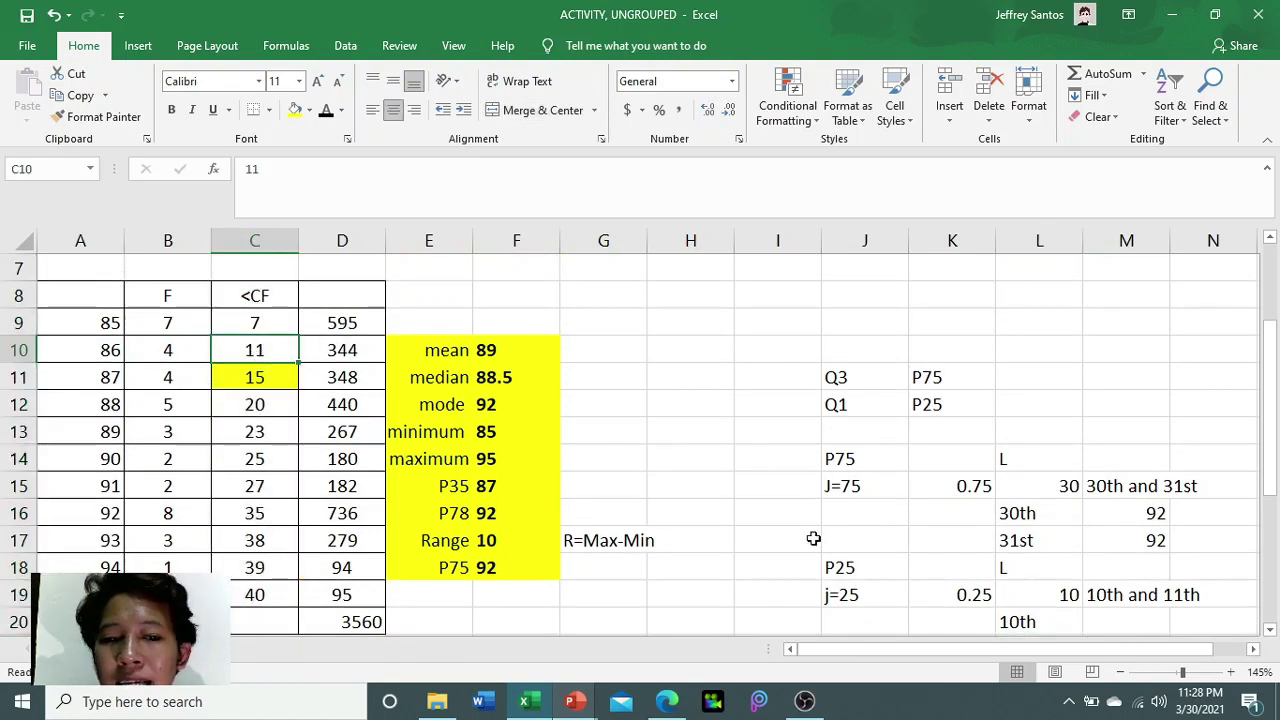
pyautogui.scroll(-2, 814, 537)
pyautogui.scroll(3, 280, 480)
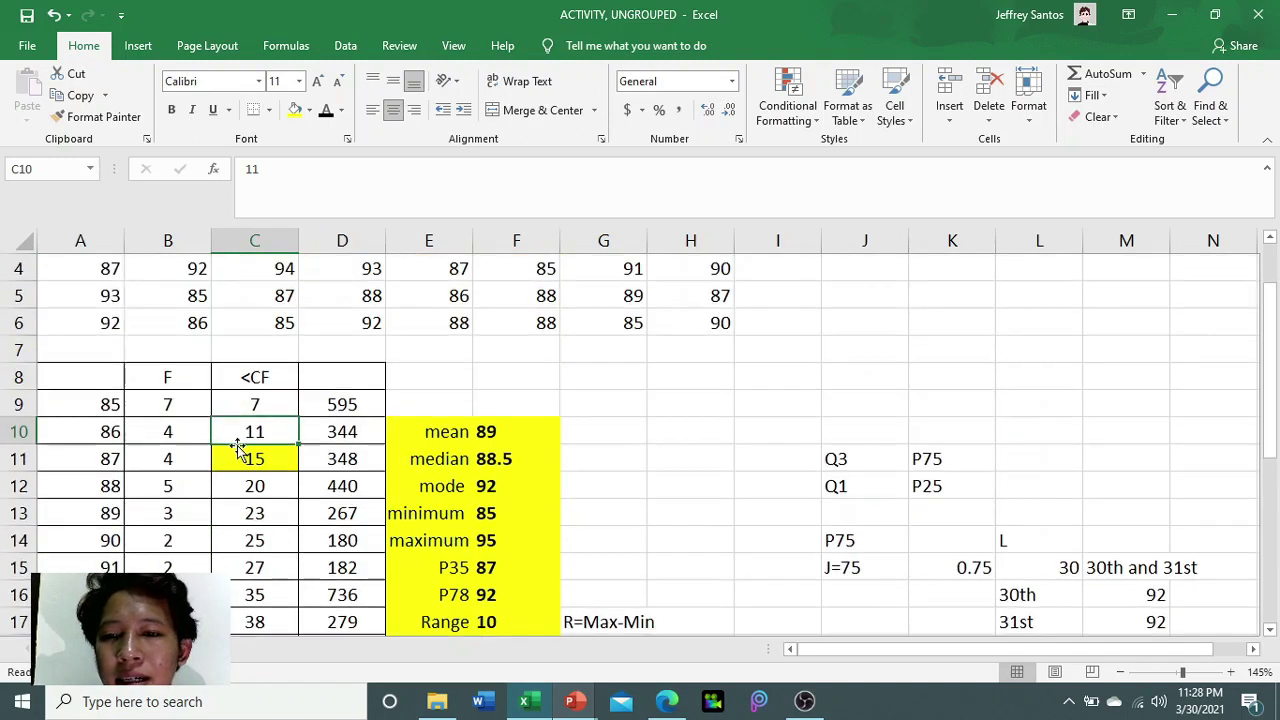
pyautogui.click(112, 432)
pyautogui.scroll(-2, 762, 525)
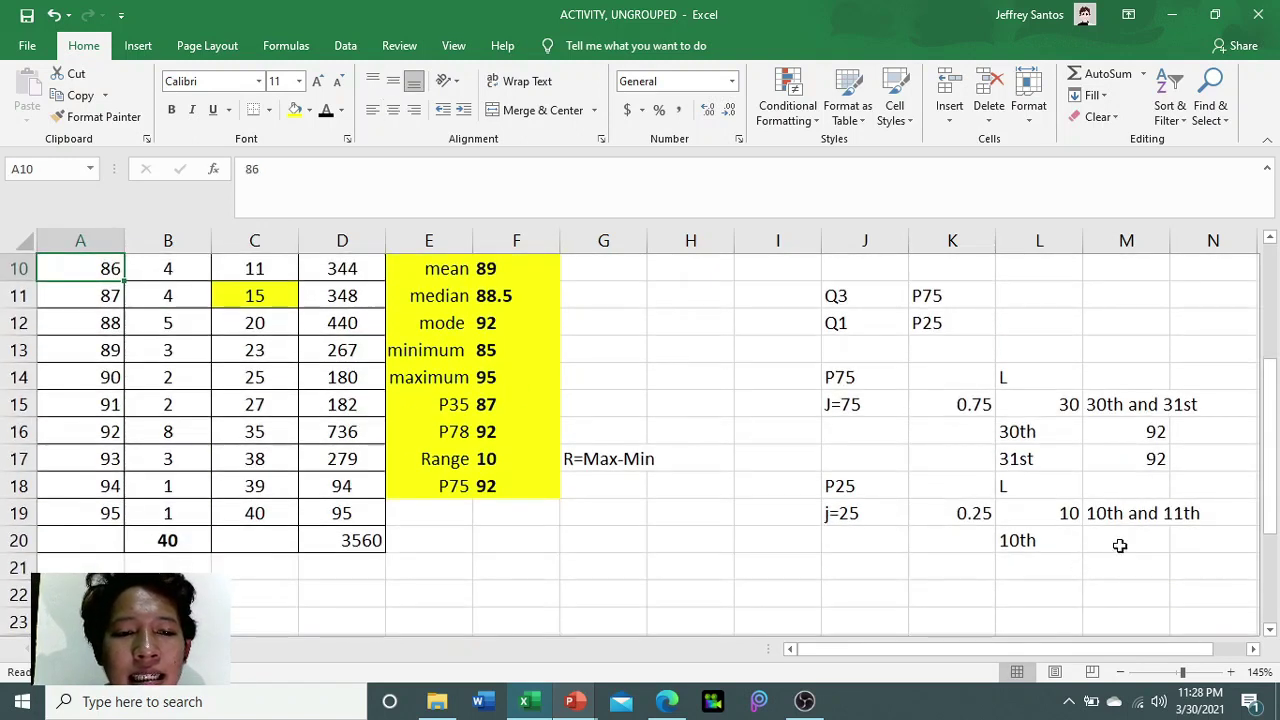
pyautogui.click(1121, 541)
pyautogui.write('86')
pyautogui.press('Return')
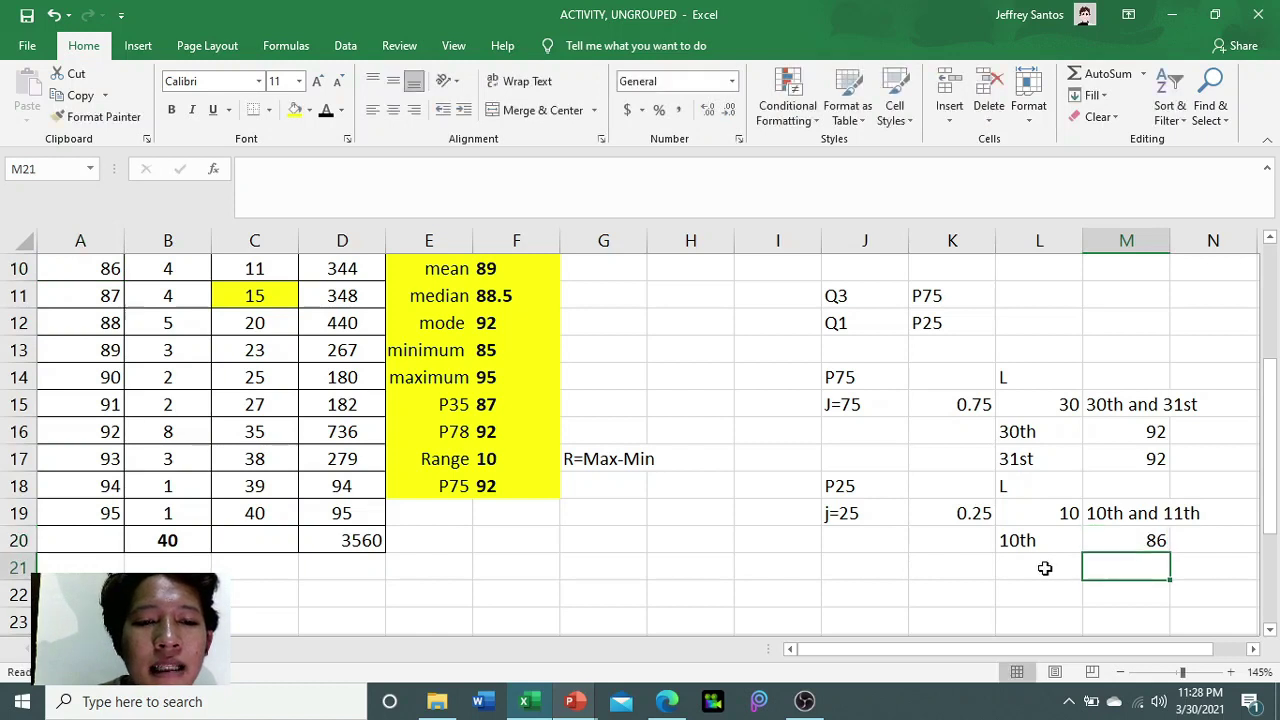
# - Label L21 as 11th, check its value in the <CF column, and enter 86 in M21
pyautogui.click(1046, 568)
pyautogui.write('11th')
pyautogui.click(1137, 572)
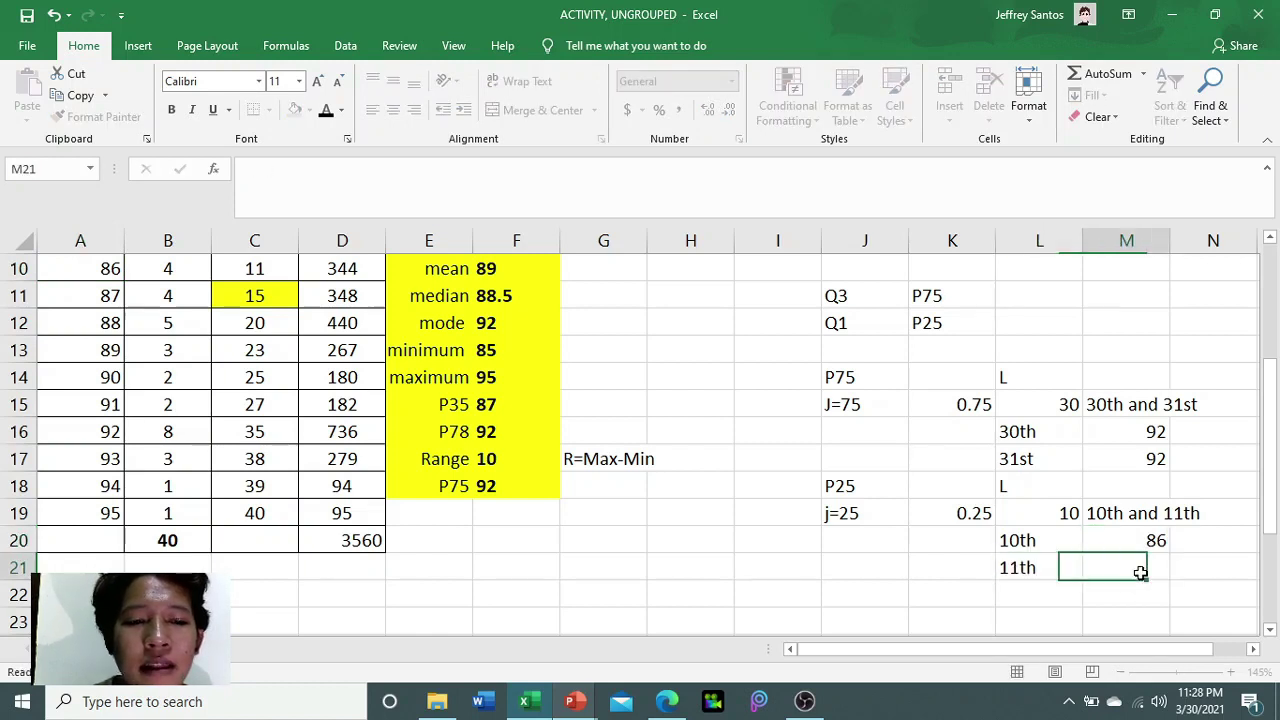
pyautogui.scroll(1, 383, 467)
pyautogui.click(254, 350)
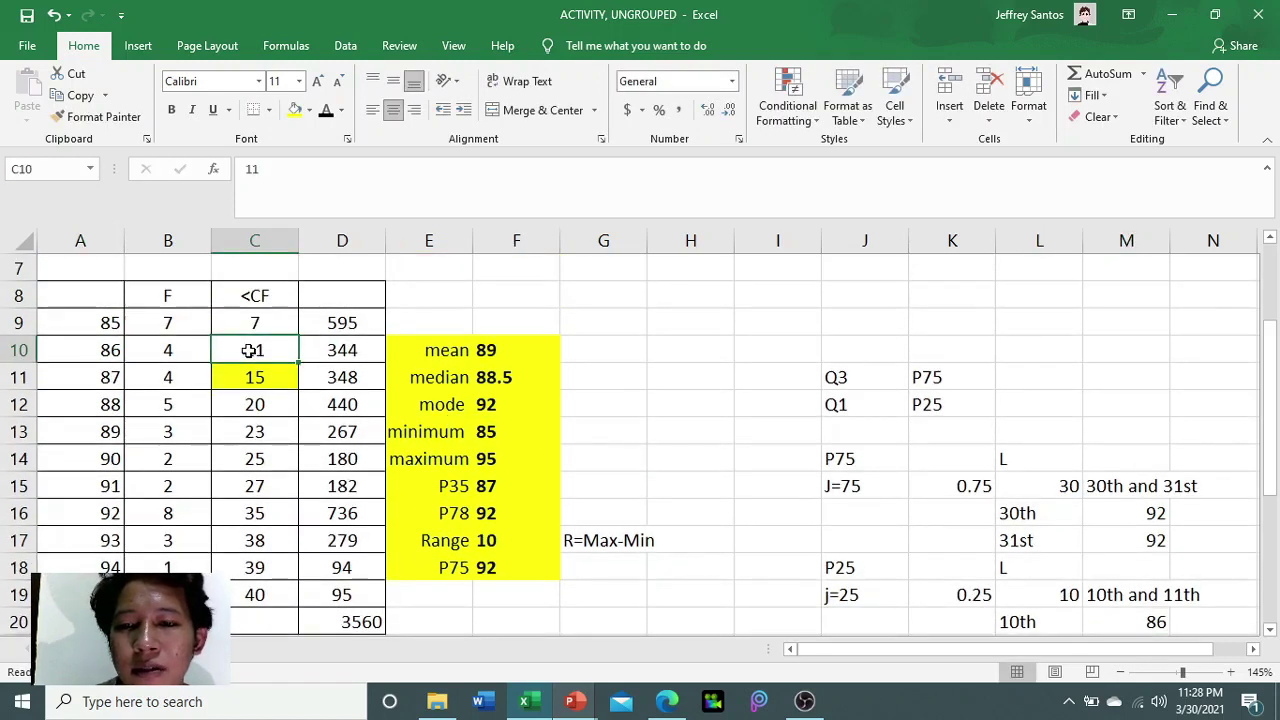
pyautogui.scroll(-1, 923, 583)
pyautogui.click(1131, 566)
pyautogui.write('8')
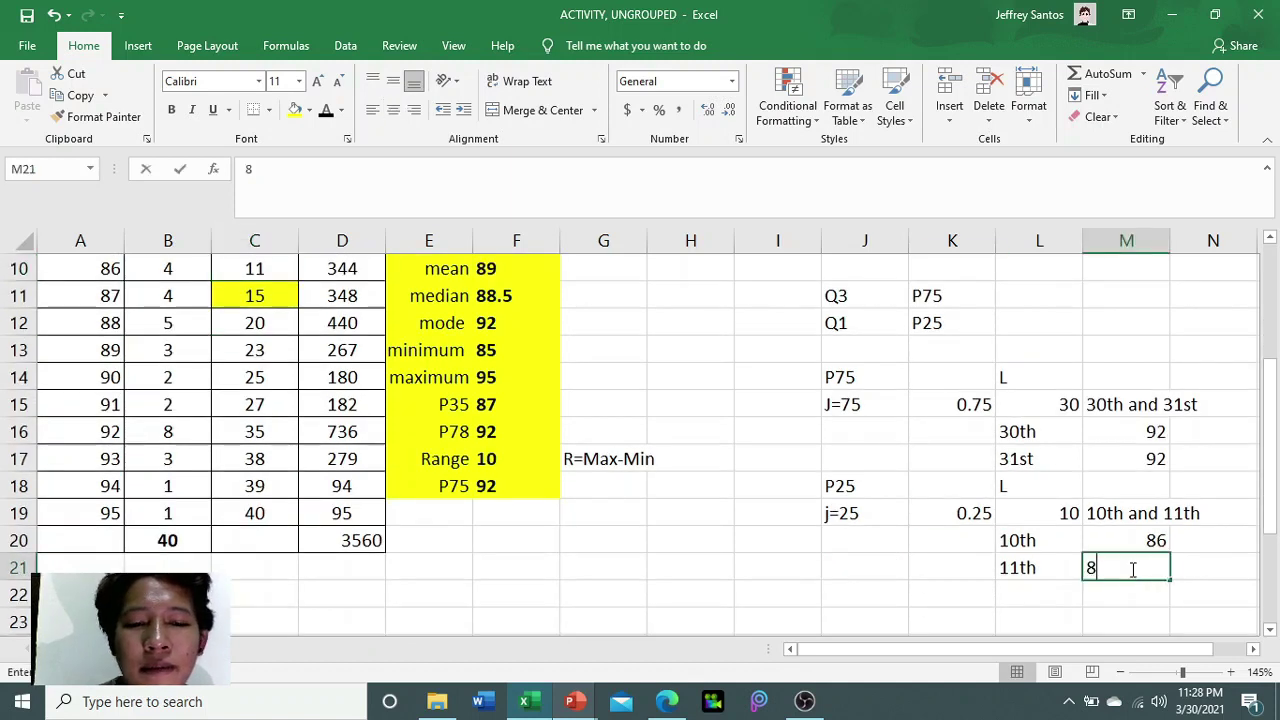
pyautogui.write('6')
pyautogui.click(1039, 562)
# - Add P25 in E19 with the value 86 in F19, below the P75 result
pyautogui.click(448, 514)
pyautogui.write('P')
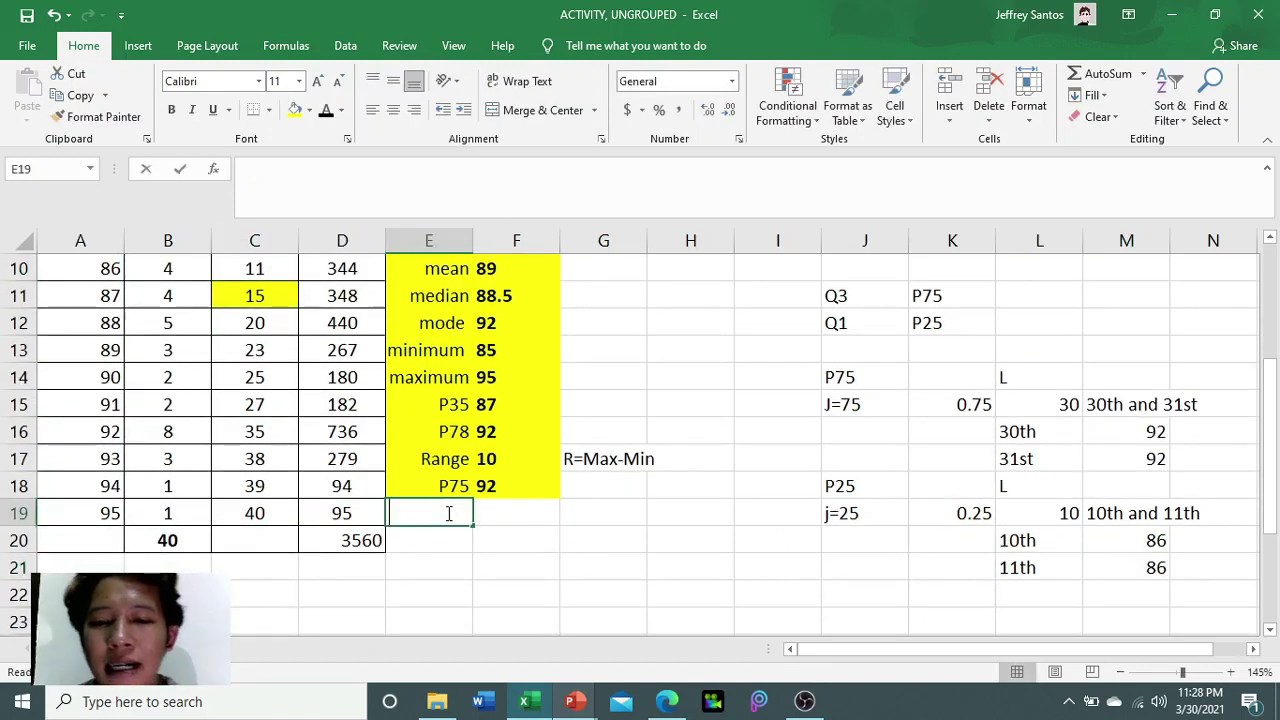
pyautogui.write('25')
pyautogui.press('Tab')
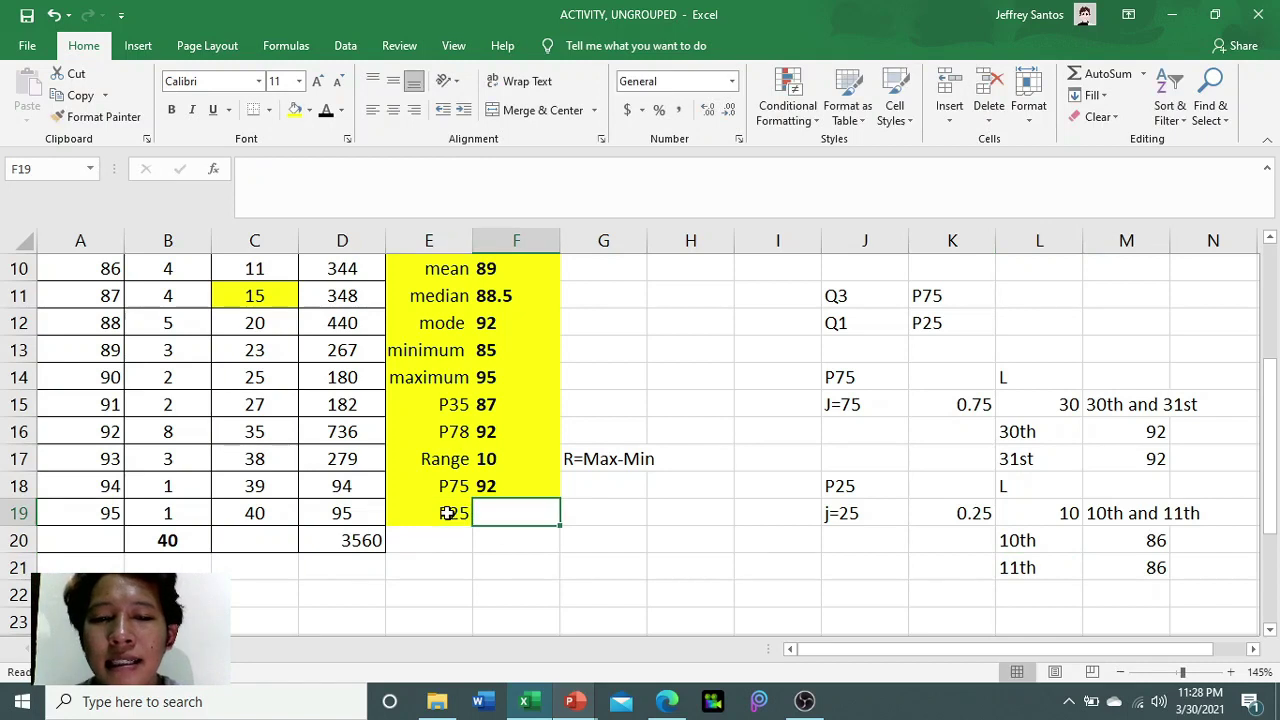
pyautogui.write('86')
pyautogui.press('Return')
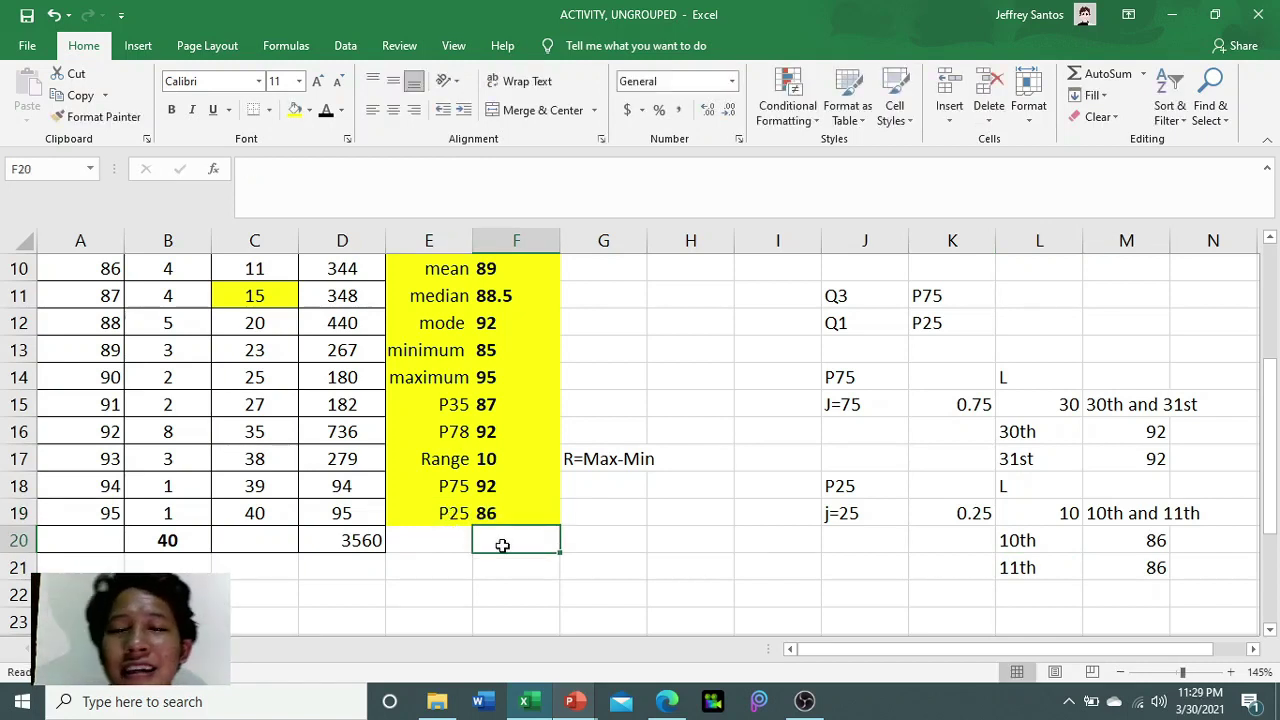
# - Enter the label IQR in E20, below P25 in the results list
pyautogui.click(443, 551)
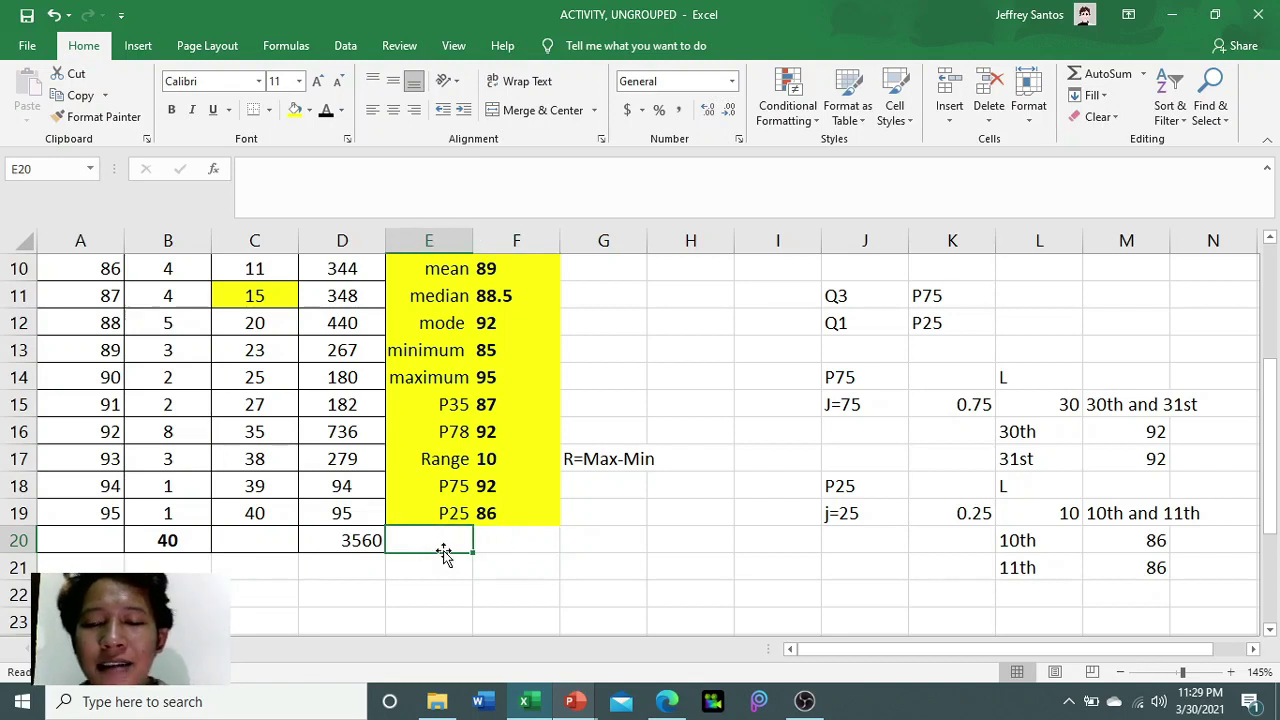
pyautogui.write('IQR')
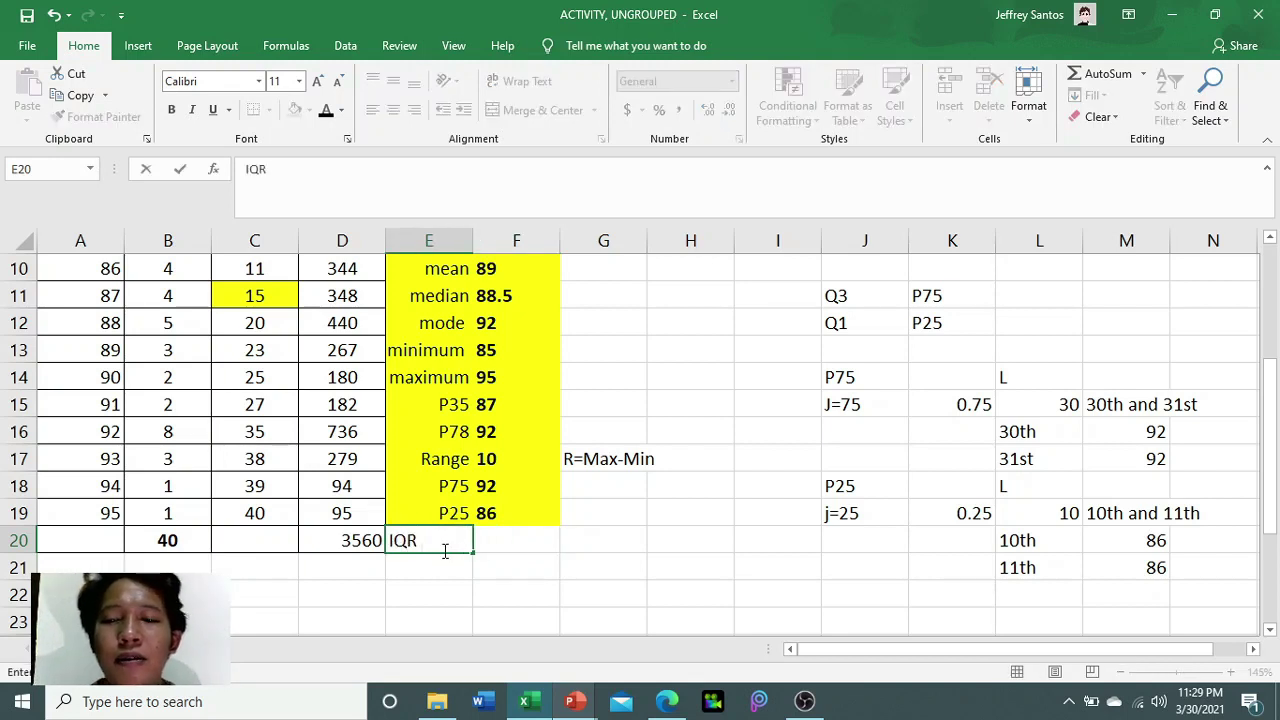
pyautogui.press('Return')
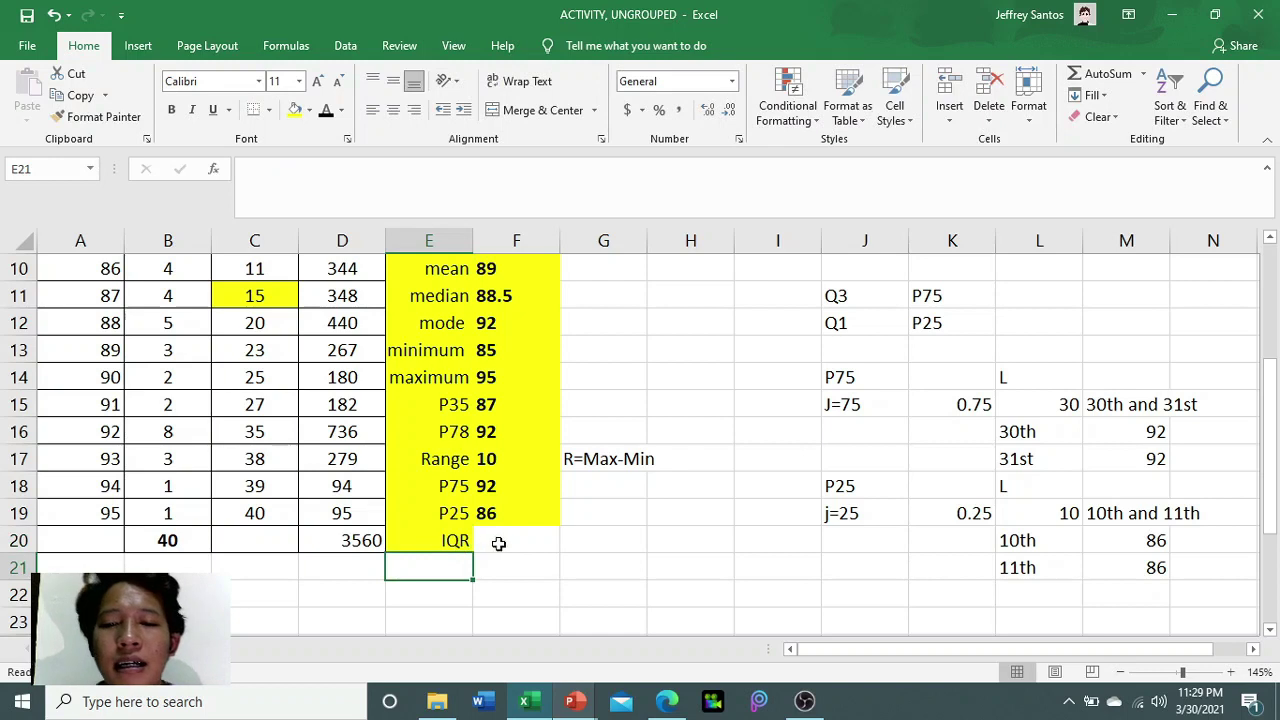
pyautogui.click(443, 537)
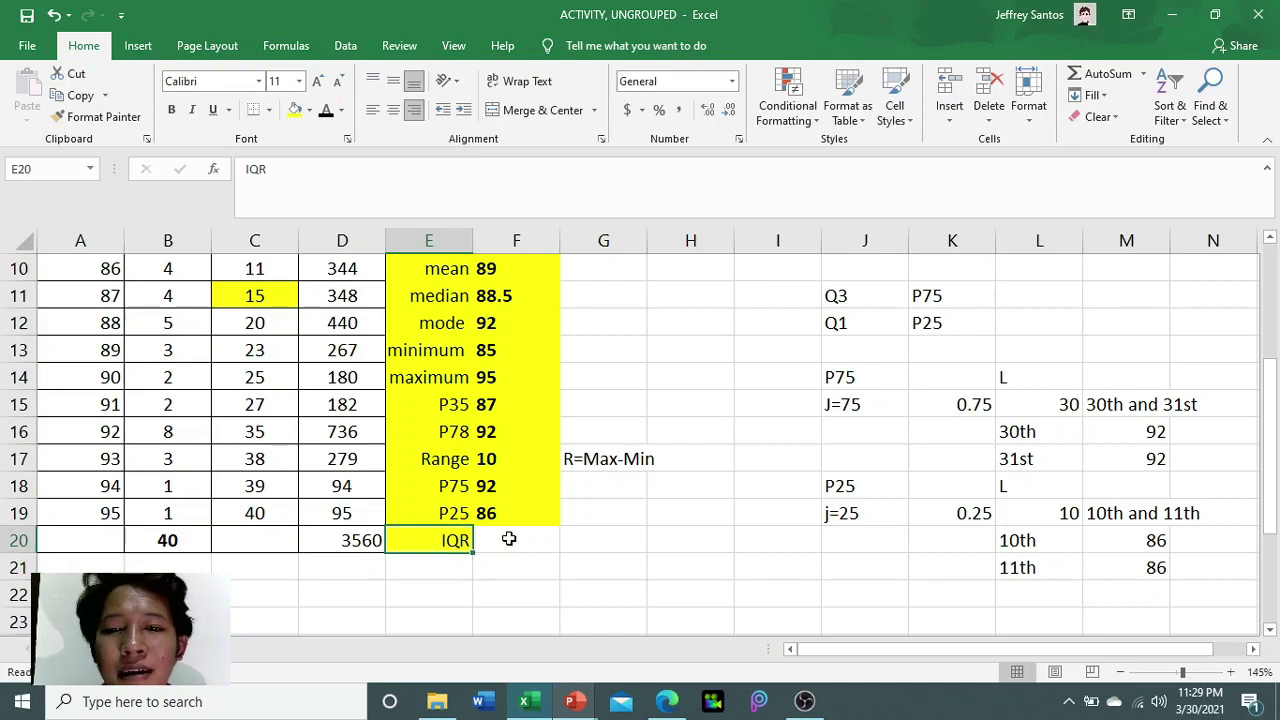
pyautogui.click(507, 536)
# - Write the interquartile range formula as the text IQR=Q3-Q1 in G20
pyautogui.click(595, 535)
pyautogui.write('IQR')
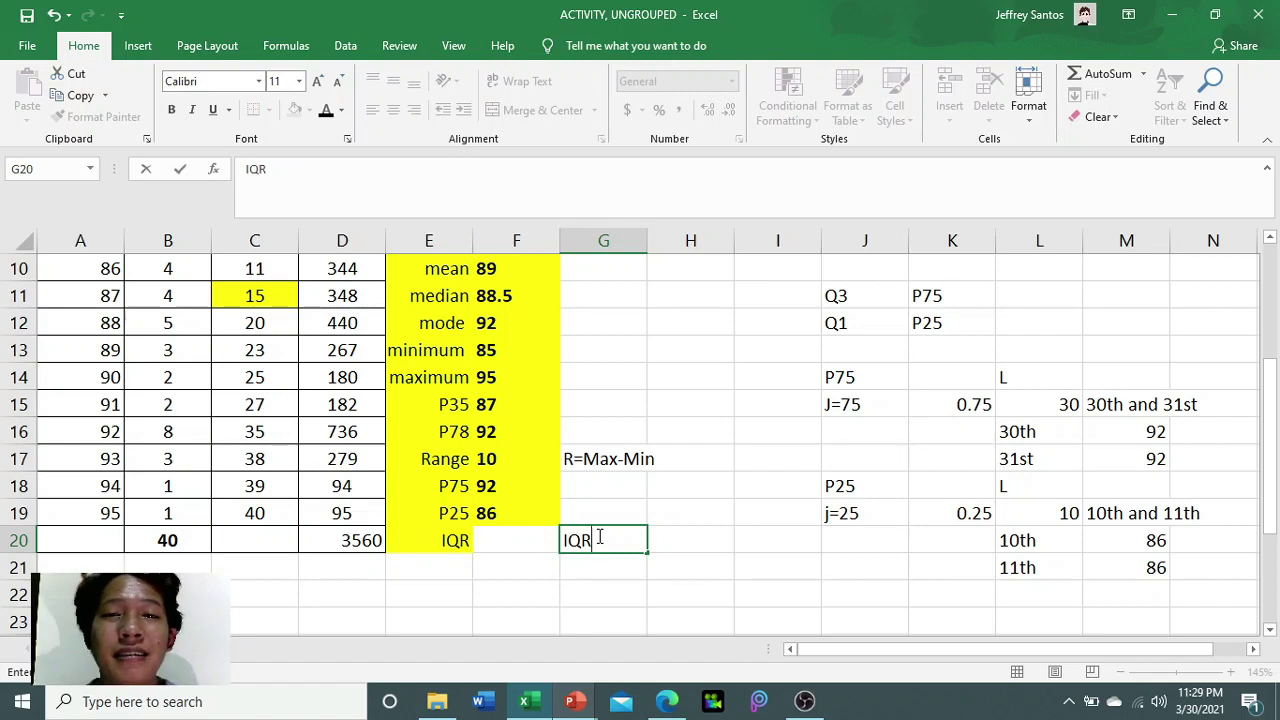
pyautogui.write('=q3')
pyautogui.press('BackSpace')
pyautogui.press('BackSpace')
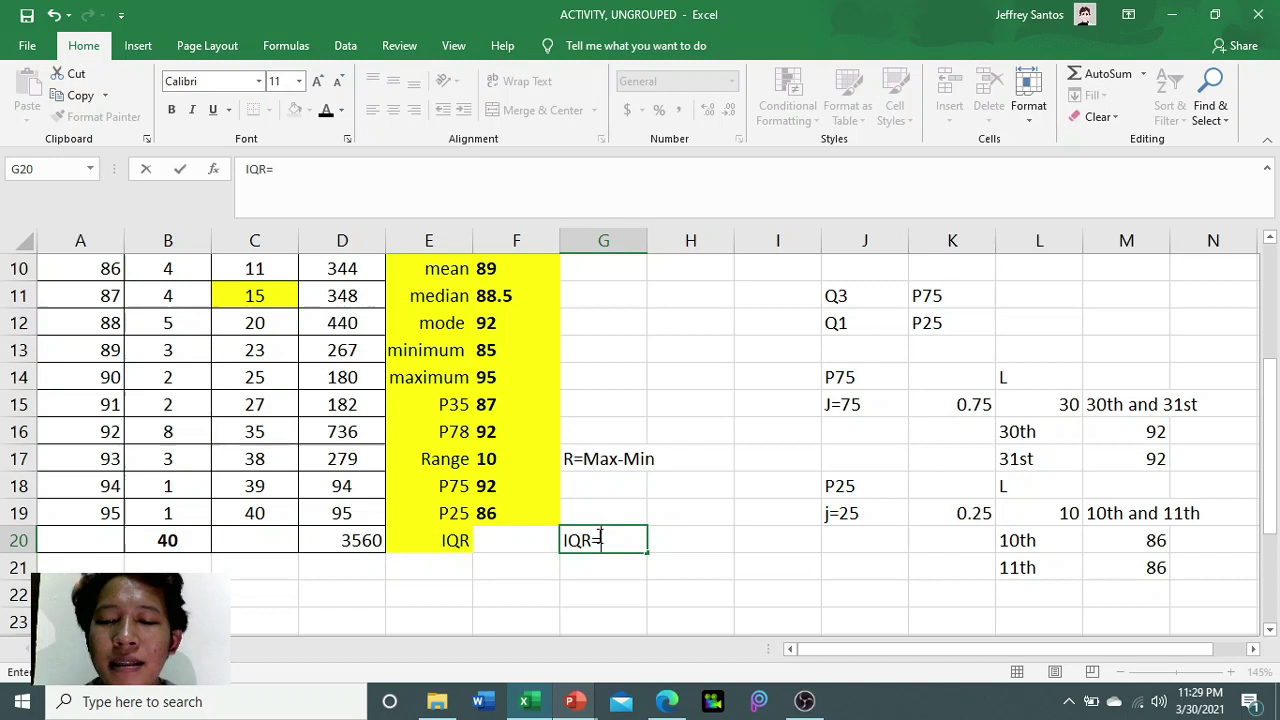
pyautogui.write('Q3-Q1')
pyautogui.press('Return')
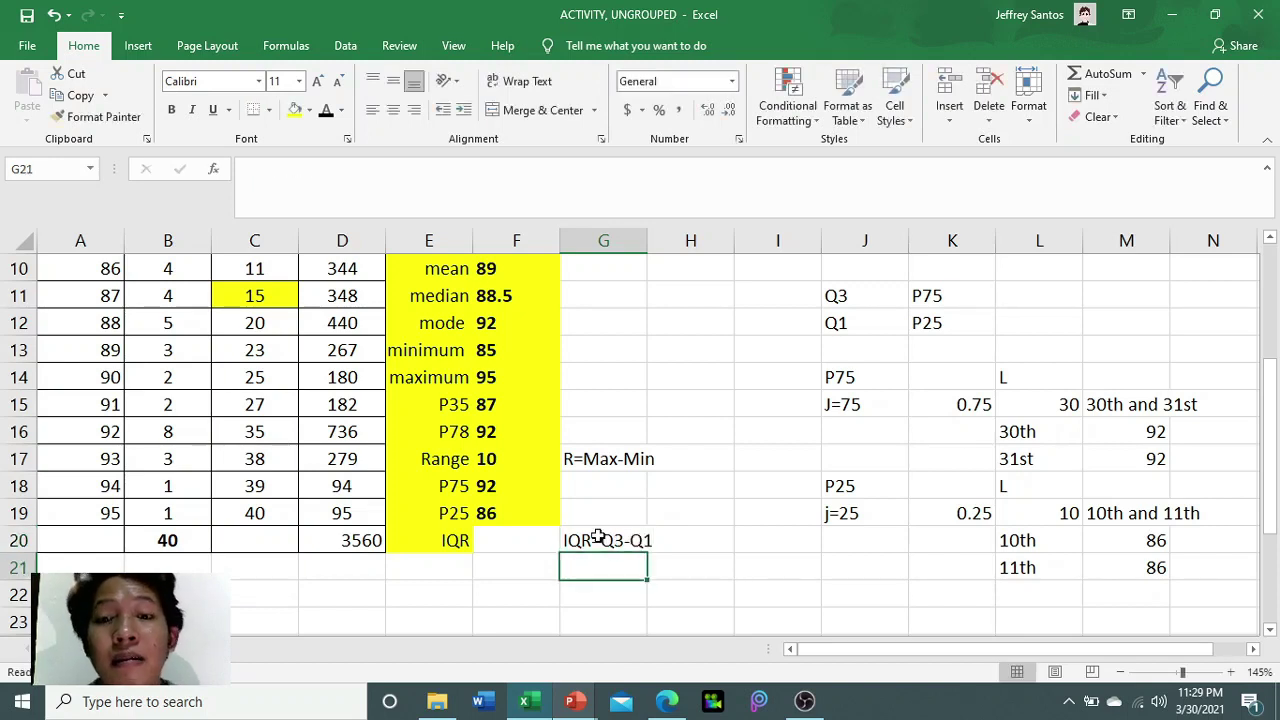
# - Write the substituted formula IQR=92-86 in G21, using the P75 and P25 values
pyautogui.click(527, 540)
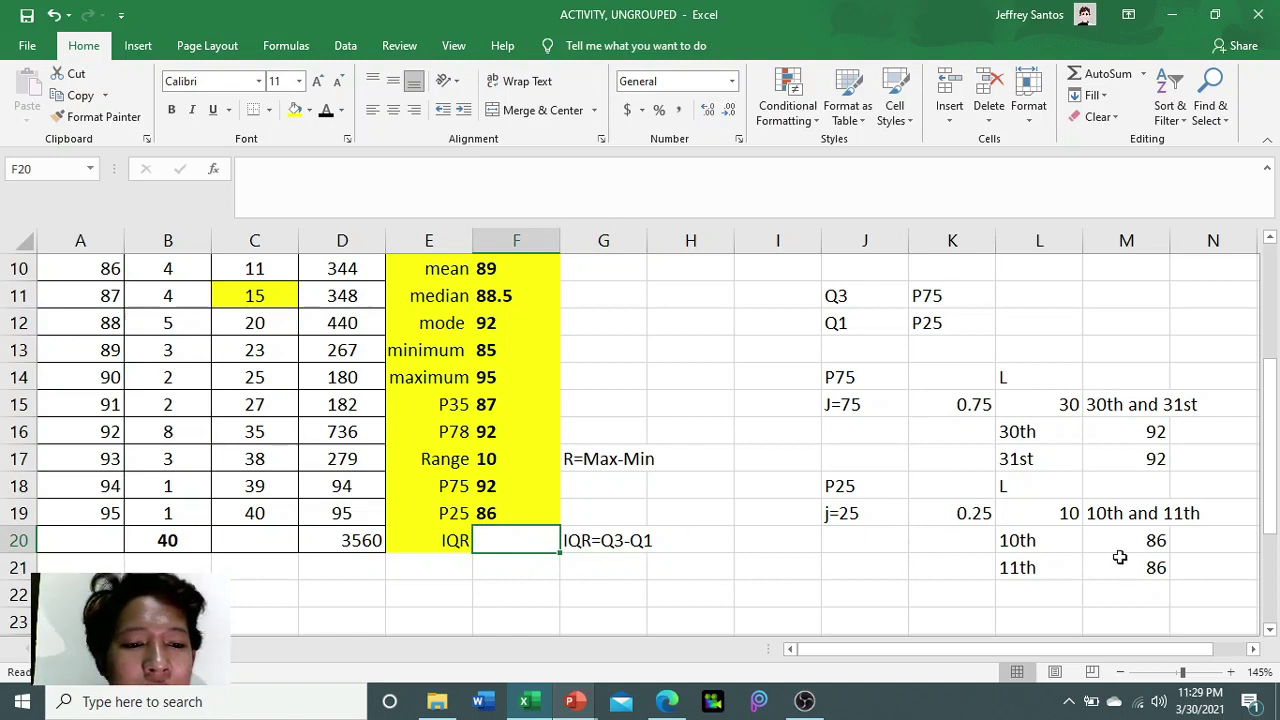
pyautogui.click(490, 491)
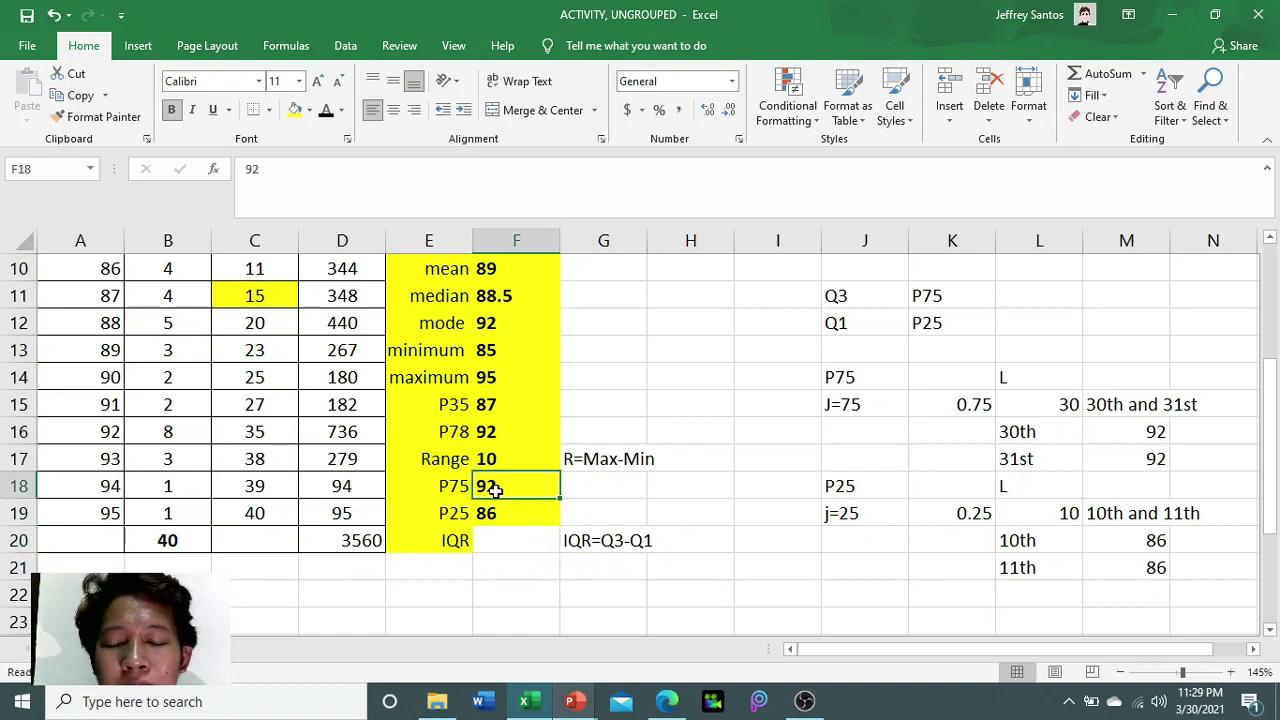
pyautogui.click(614, 570)
pyautogui.write('IQR=')
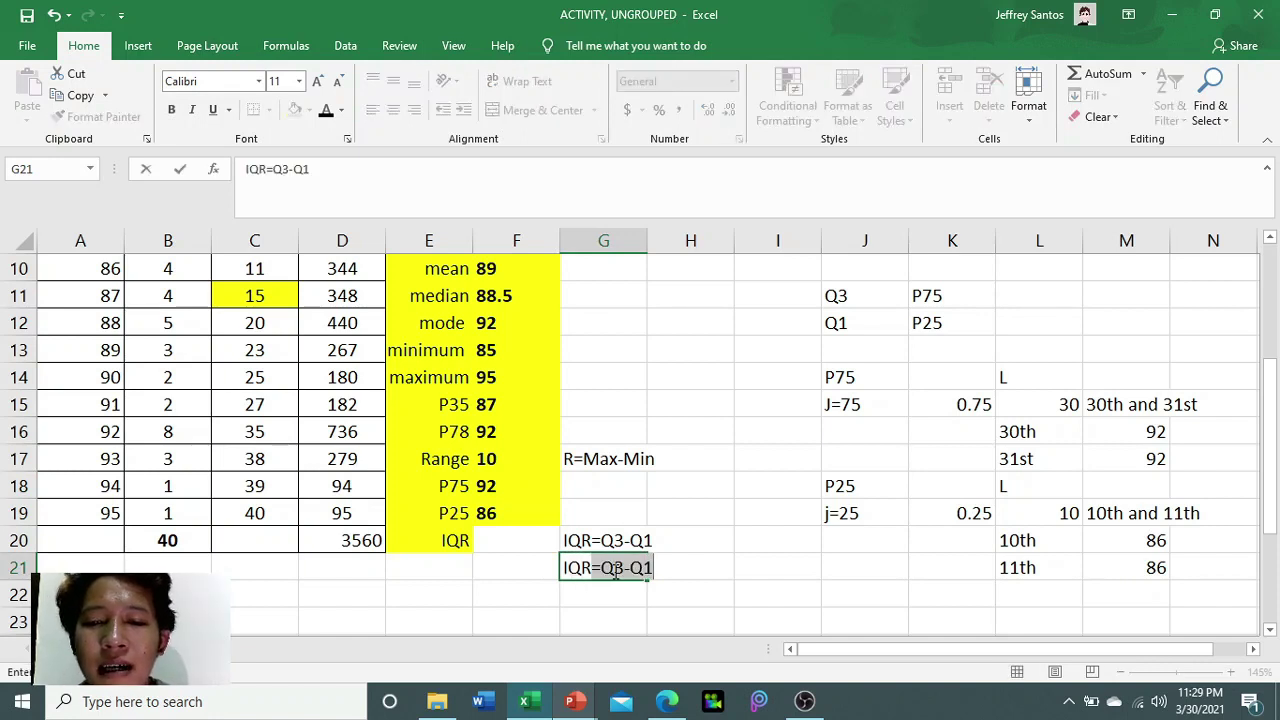
pyautogui.write('92')
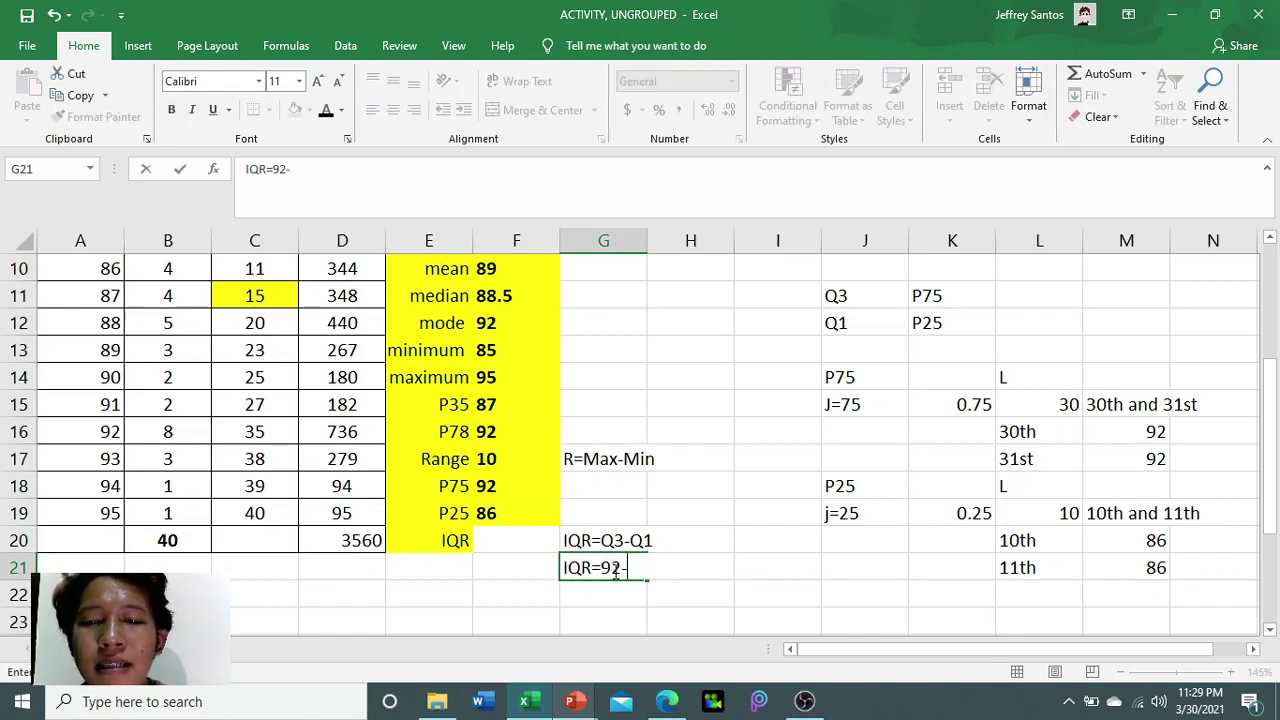
pyautogui.write('-86')
pyautogui.press('Return')
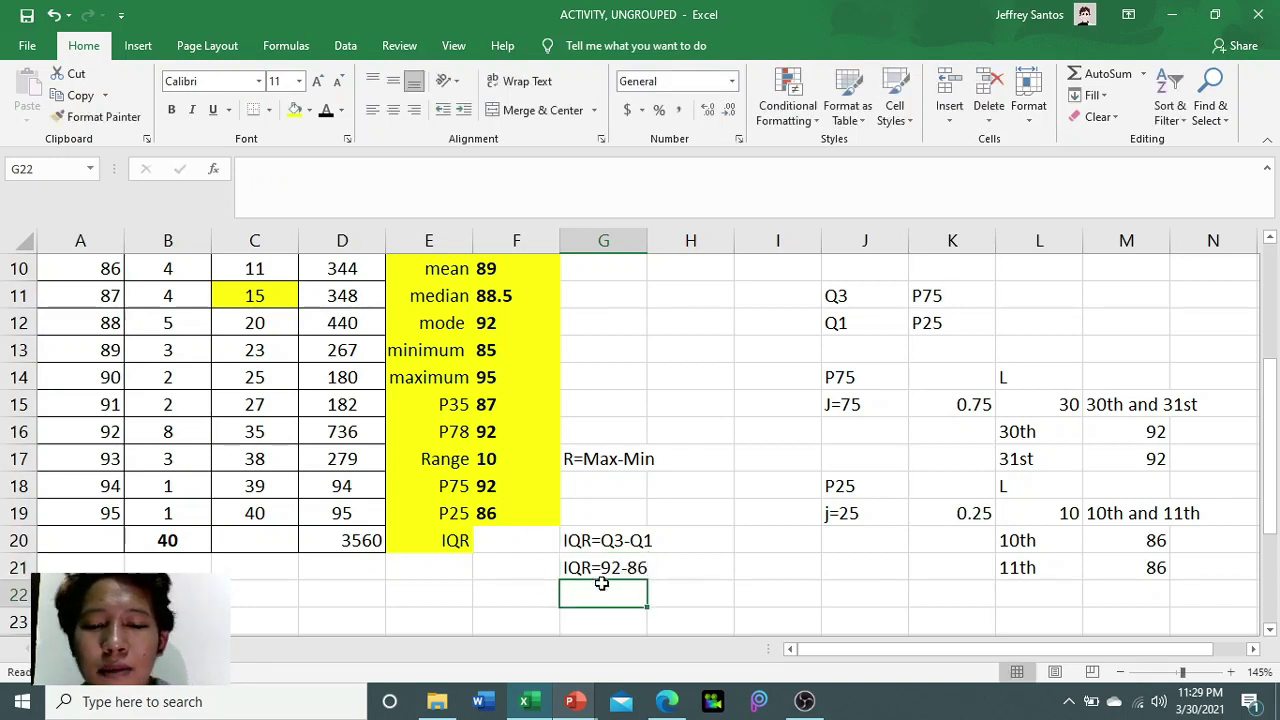
# - Calculate =92-86 in G22 and enter the result 6 as the IQR in F20
pyautogui.write('=92-86')
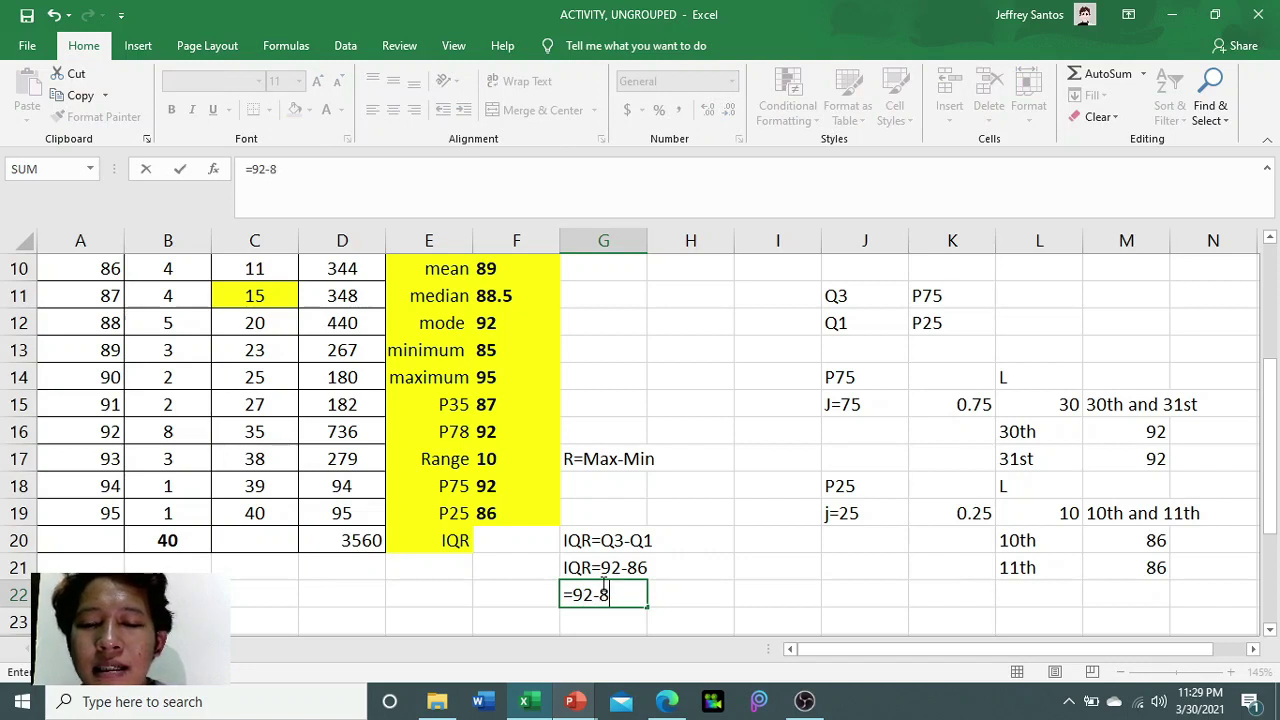
pyautogui.press('Return')
pyautogui.click(506, 541)
pyautogui.write('6')
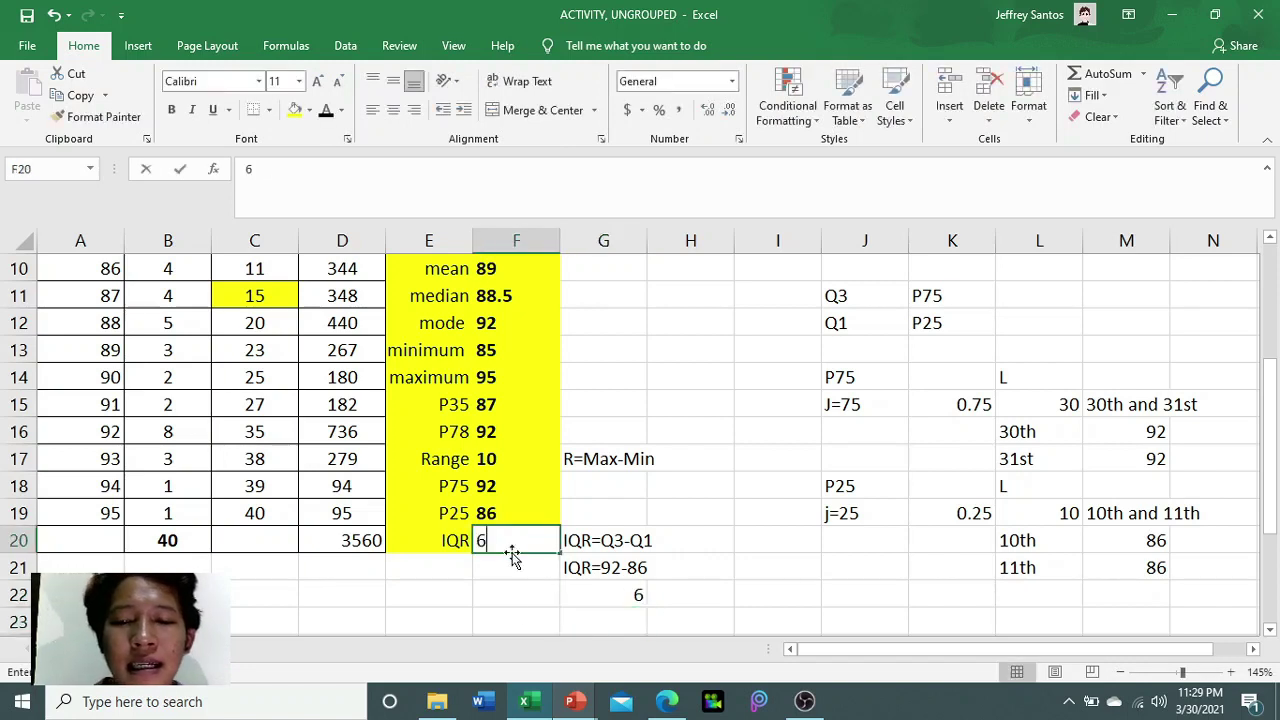
pyautogui.press('Return')
# - Clear the IQR working in G21:G22 and the P75 and P25 working in J11:M21
pyautogui.click(598, 568)
pyautogui.moveTo(598, 572); pyautogui.dragTo(610, 595)
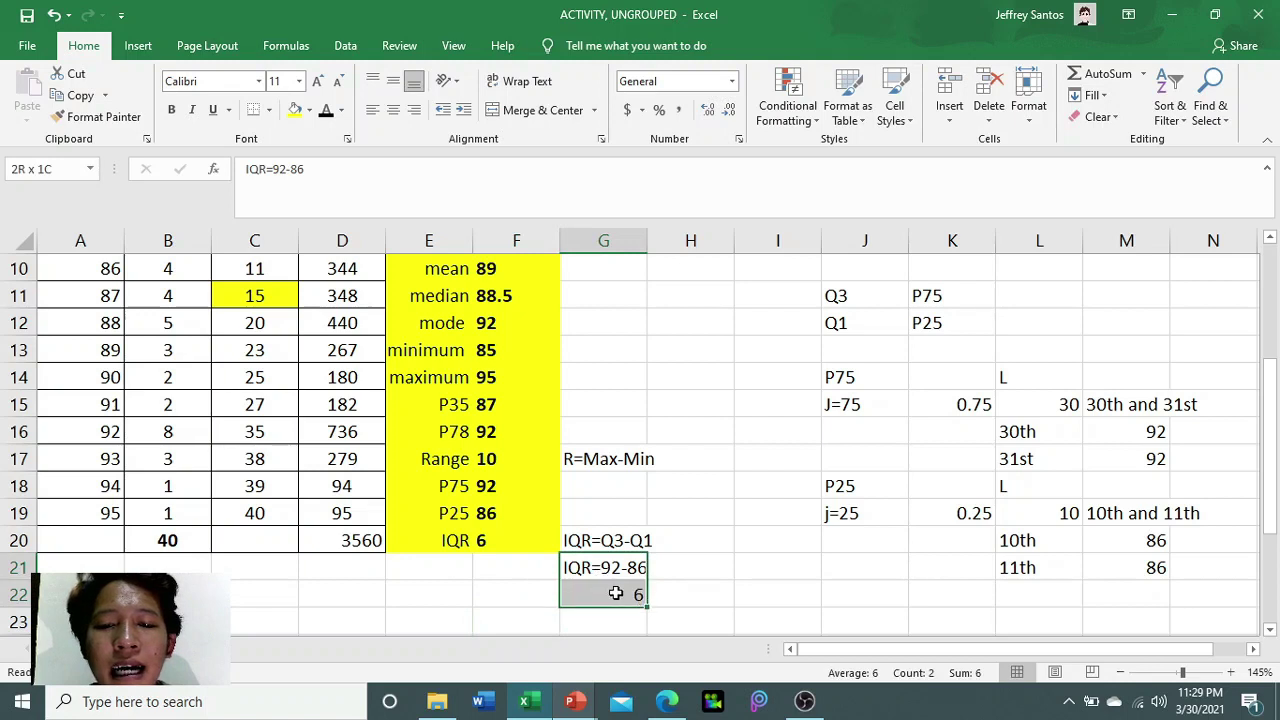
pyautogui.press('Delete')
pyautogui.moveTo(848, 300); pyautogui.dragTo(1129, 571)
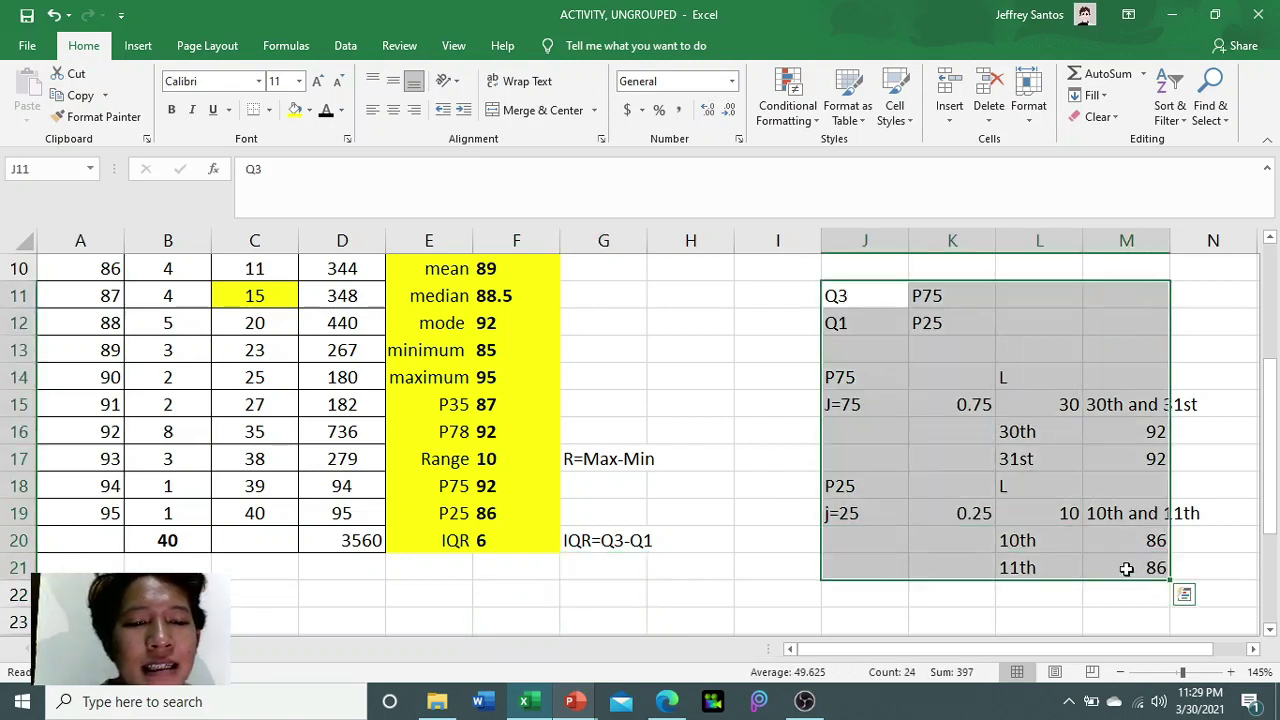
pyautogui.press('Delete')
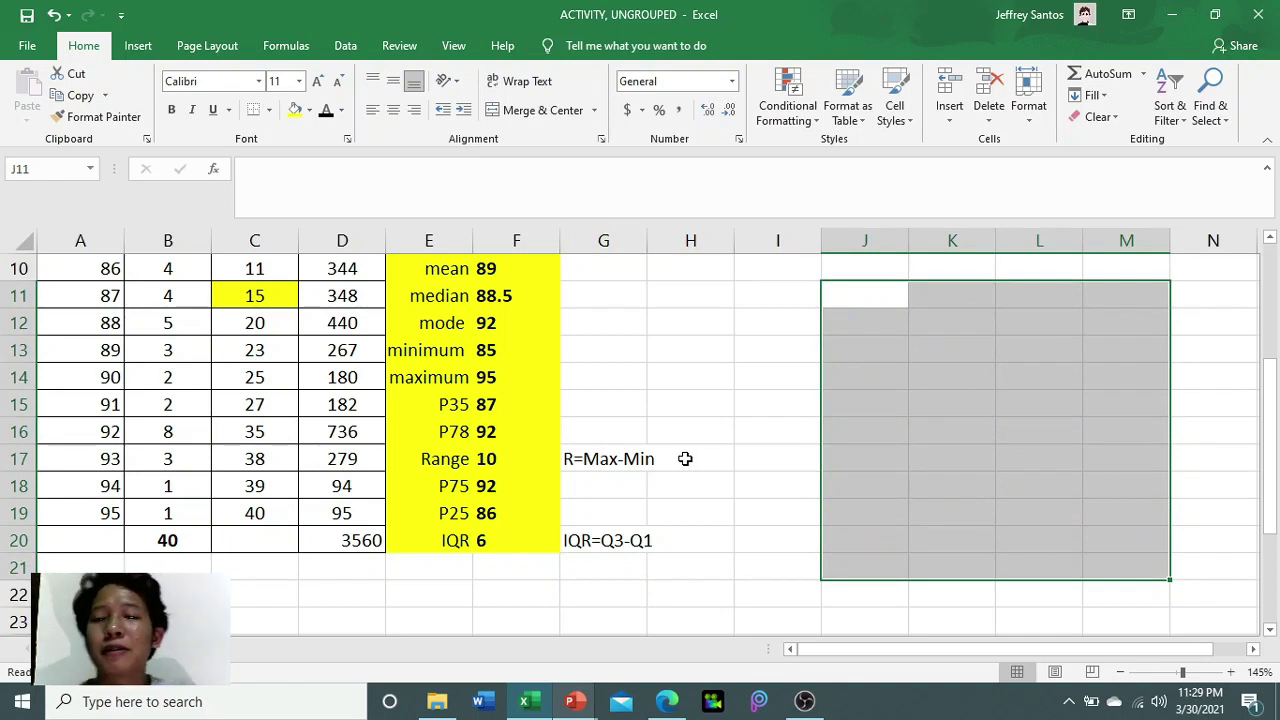
pyautogui.scroll(1, 720, 482)
pyautogui.click(724, 490)
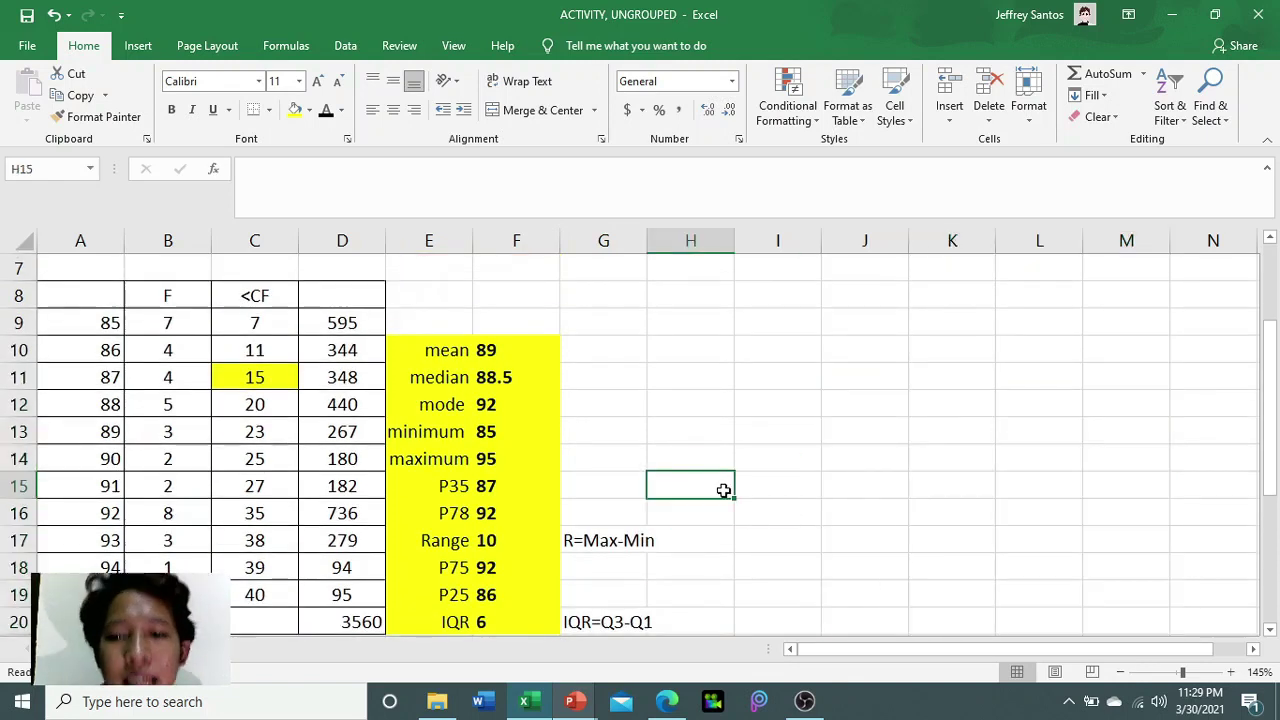
# - Switch to the PowerPoint slideshow and advance past the interquartile range slide to the next absolute measure of dispersion
pyautogui.scroll(-1, 725, 492)
pyautogui.hotkey('alt', 'Tab')
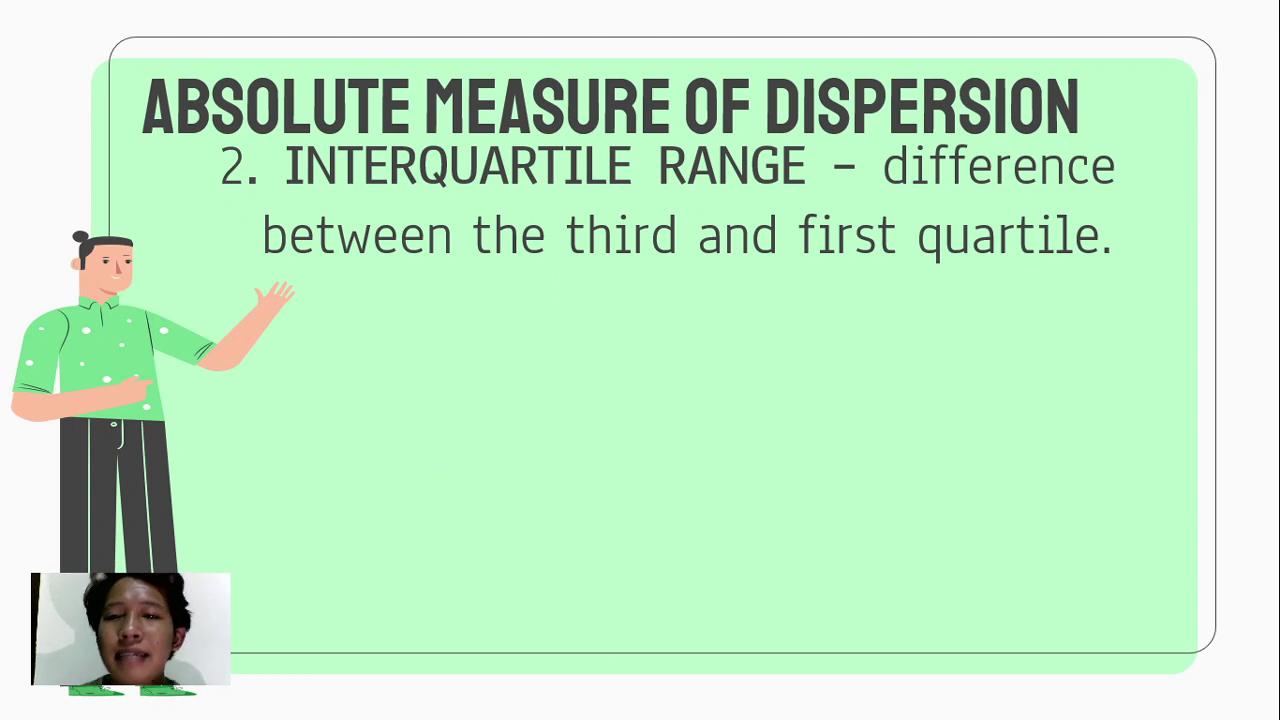
pyautogui.press('Right')
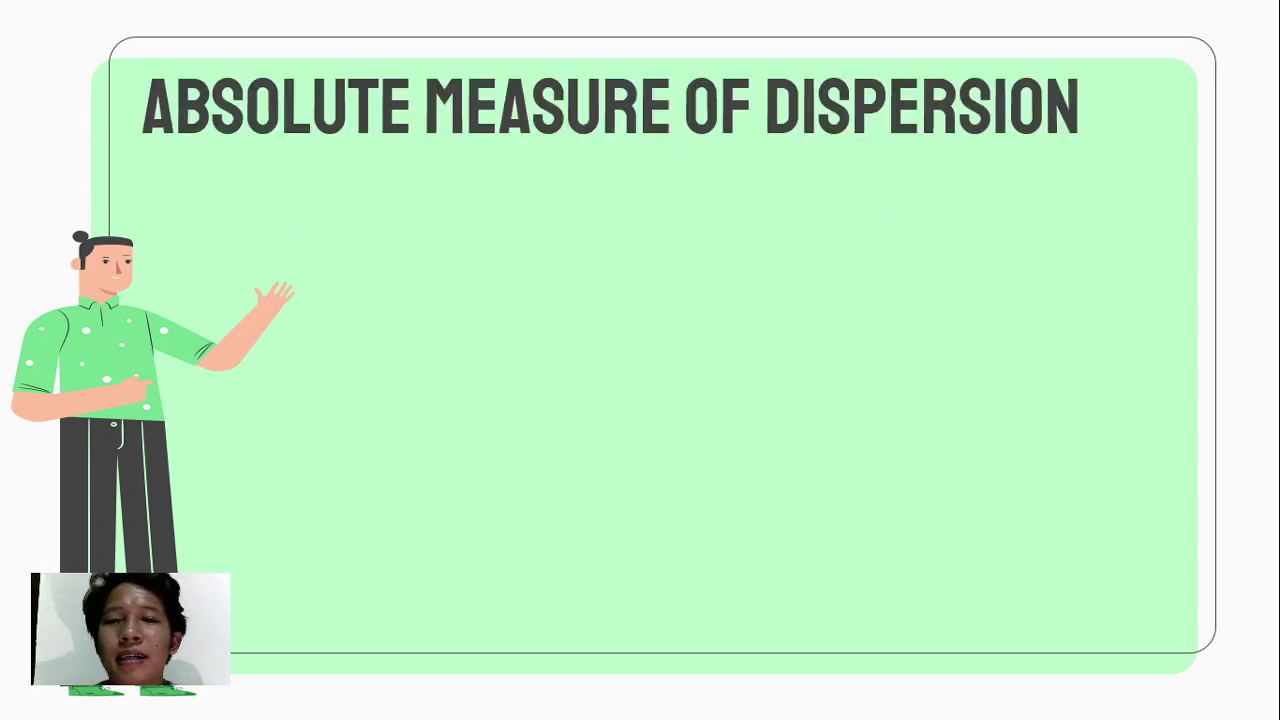
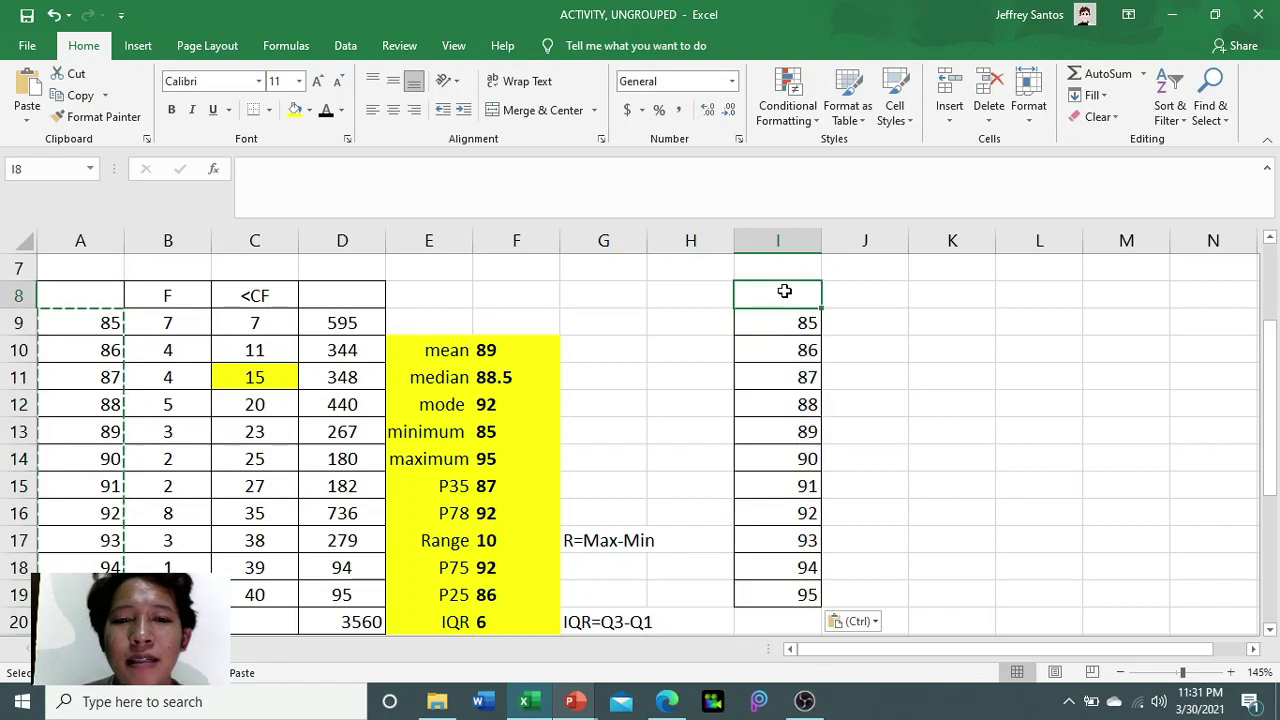
# - Check the variance formula on the slide, write the deviation heading xi-u in J8 of the workbook and centre it
pyautogui.click(857, 320)
pyautogui.hotkey('alt', 'Tab')
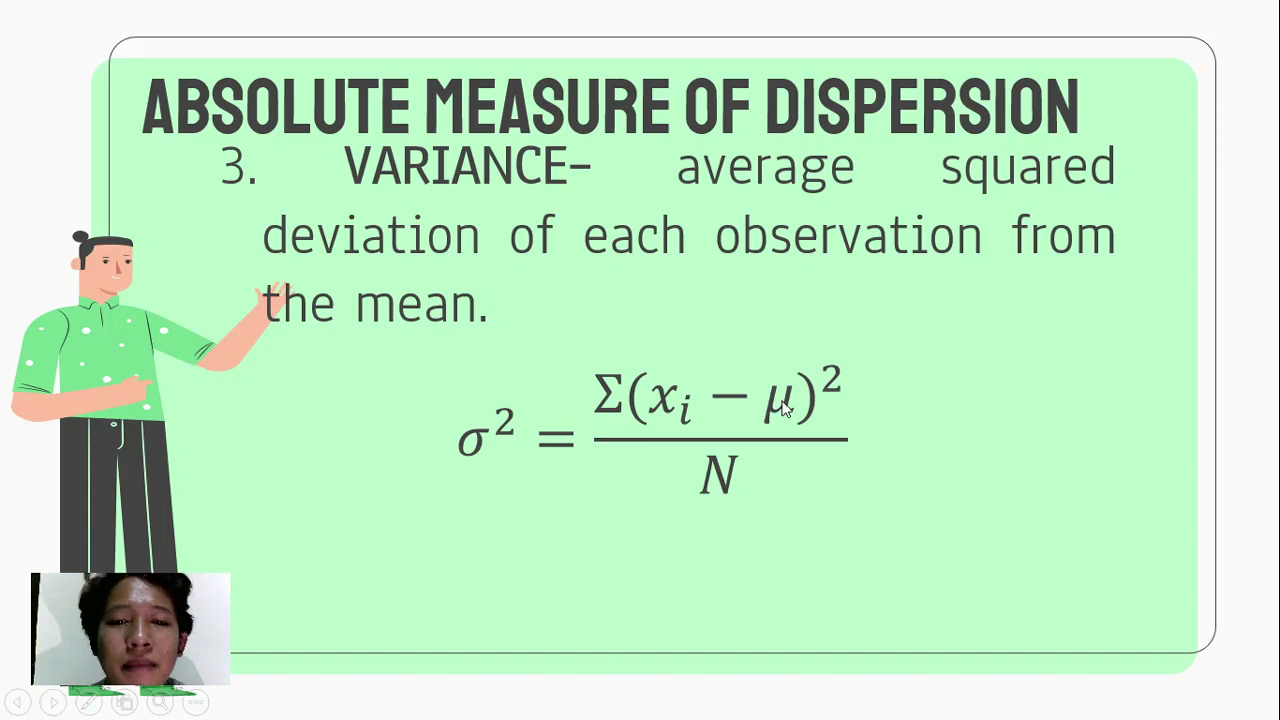
pyautogui.hotkey('alt', 'Tab')
pyautogui.click(860, 296)
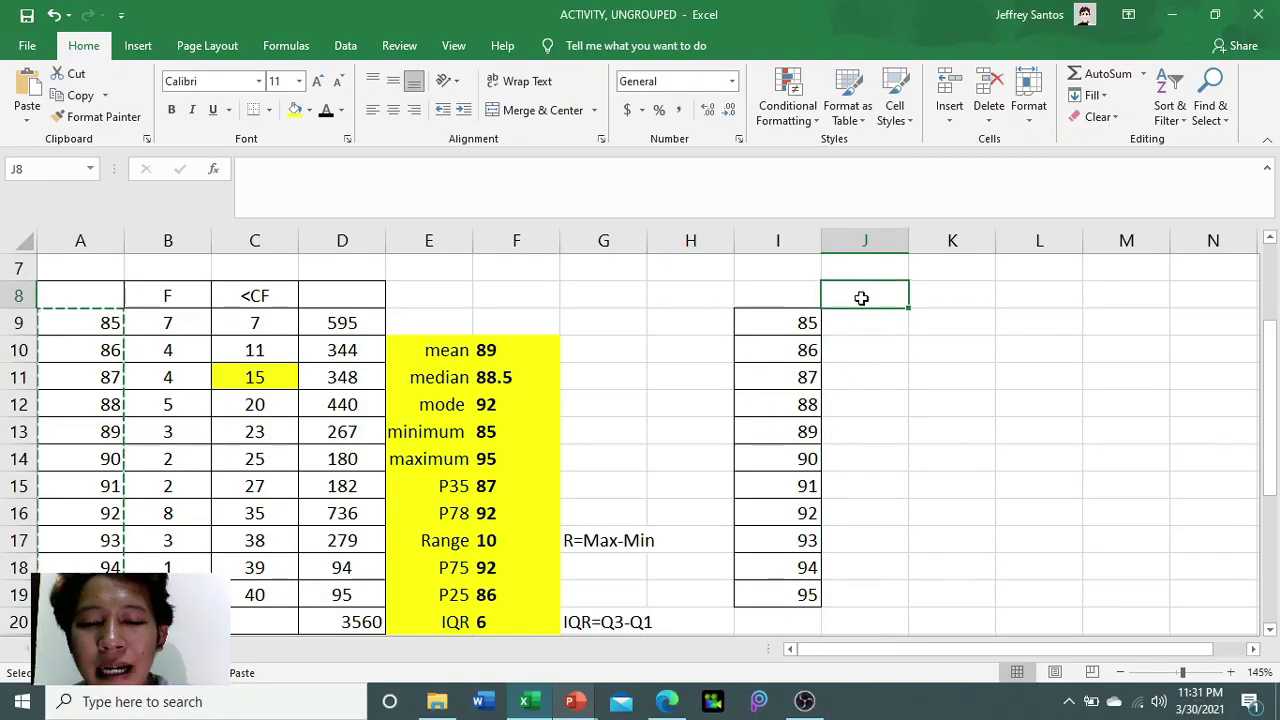
pyautogui.write('xi-u')
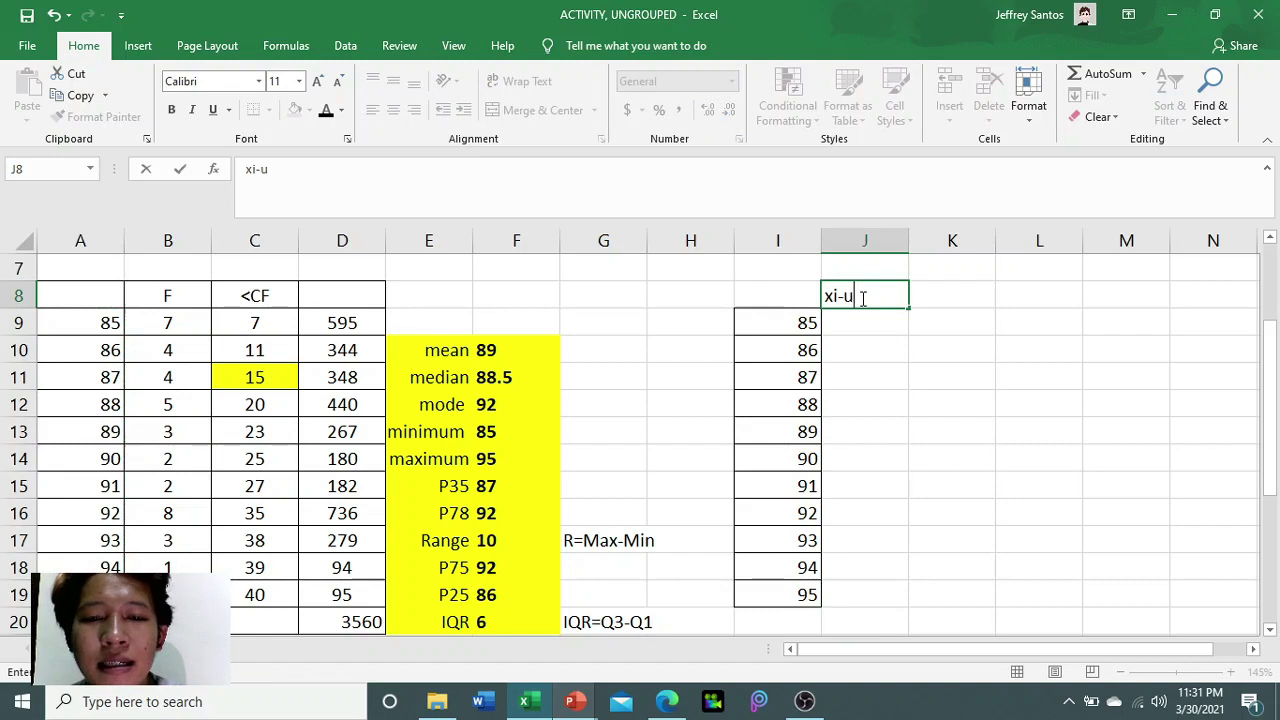
pyautogui.press('Return')
pyautogui.click(860, 297)
pyautogui.click(393, 109)
# - Calculate the first deviation from the mean in J9 with the formula =I9-89 and centre it
pyautogui.moveTo(428, 356); pyautogui.dragTo(527, 366)
pyautogui.click(856, 327)
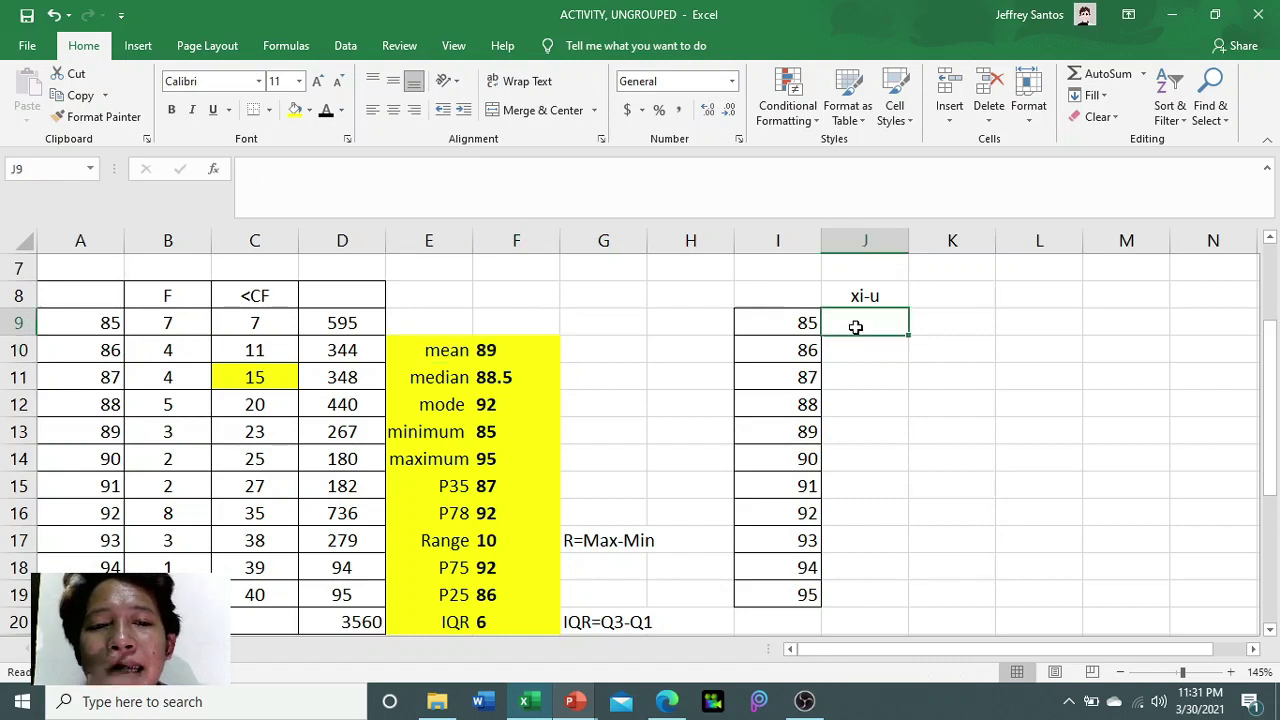
pyautogui.click(808, 322)
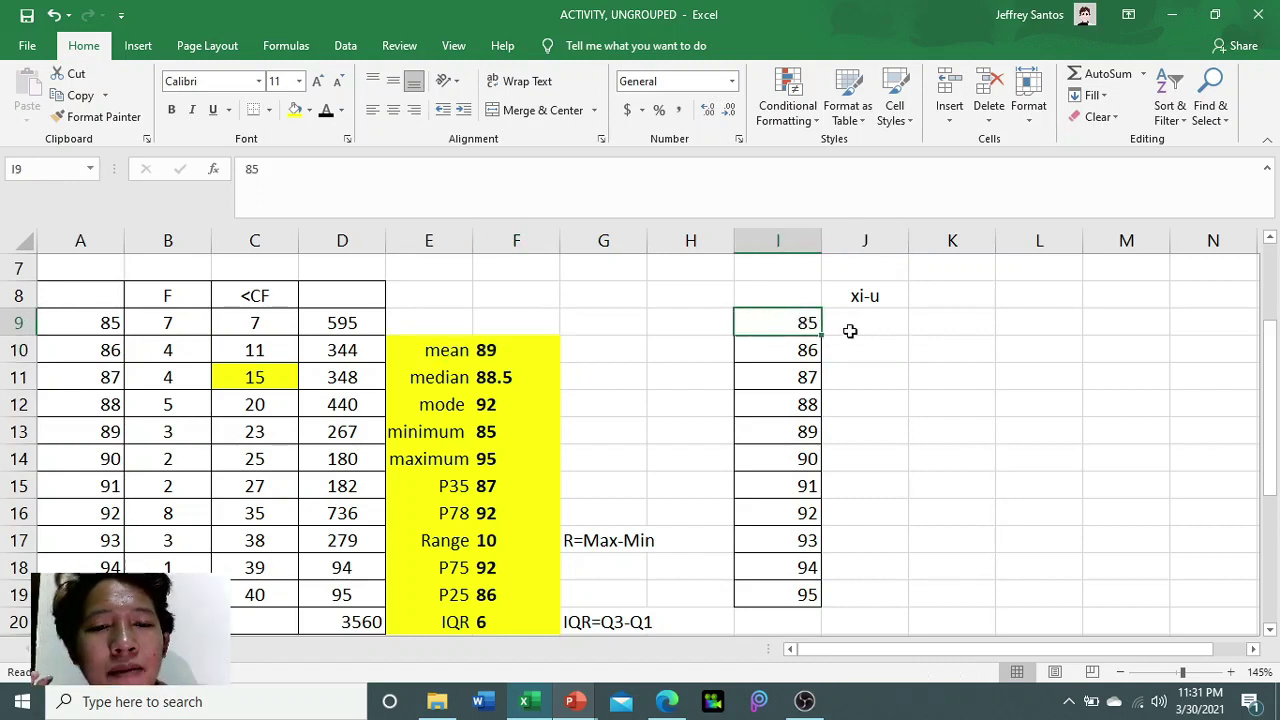
pyautogui.click(852, 327)
pyautogui.write('=8')
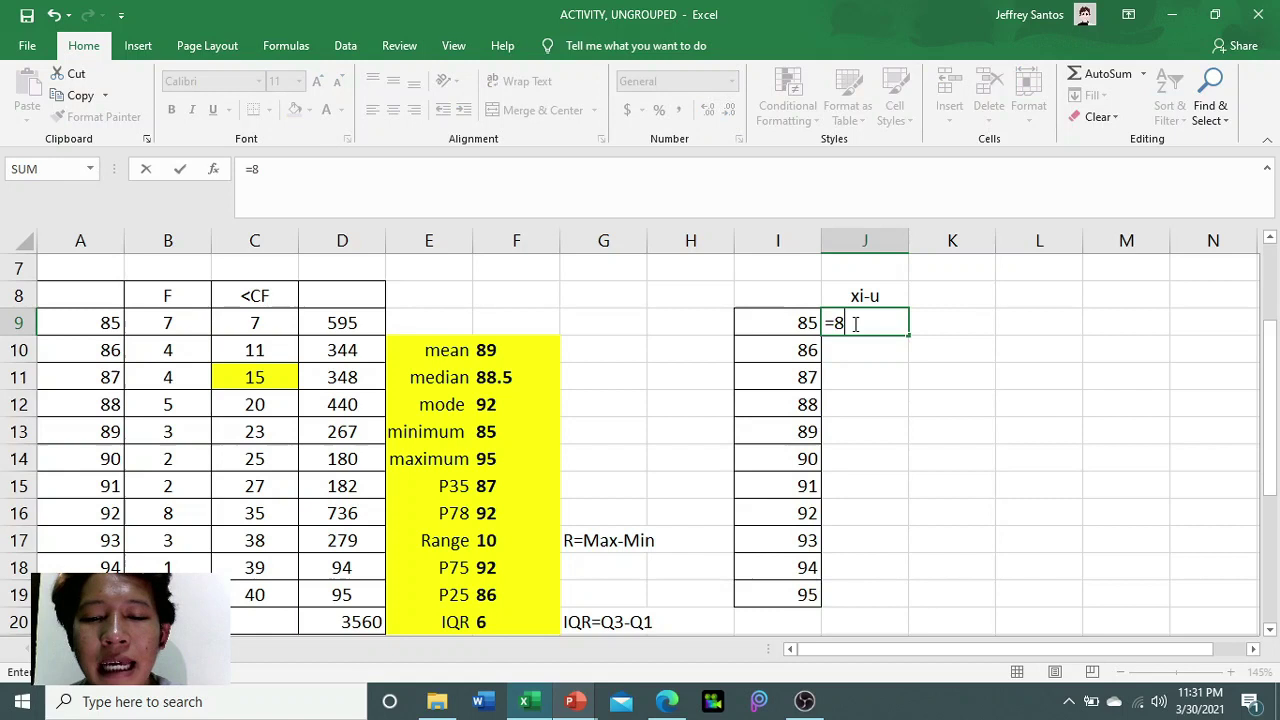
pyautogui.click(763, 321)
pyautogui.write('-')
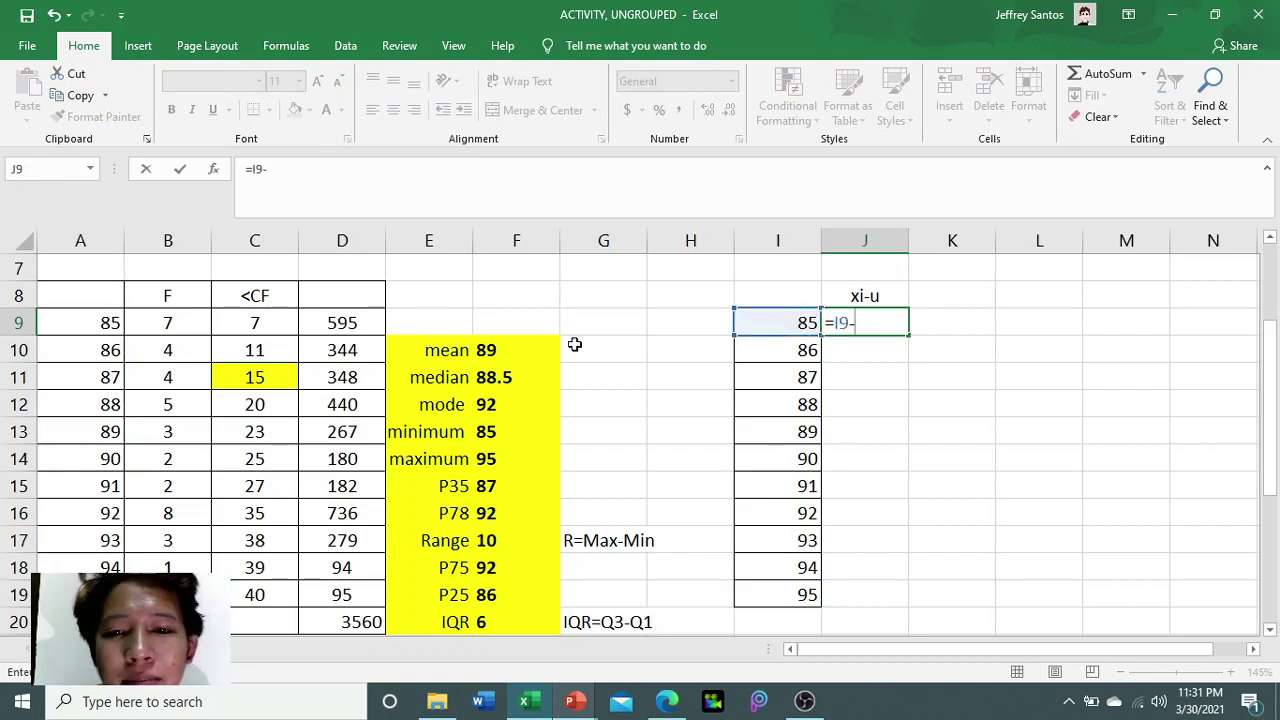
pyautogui.write('89')
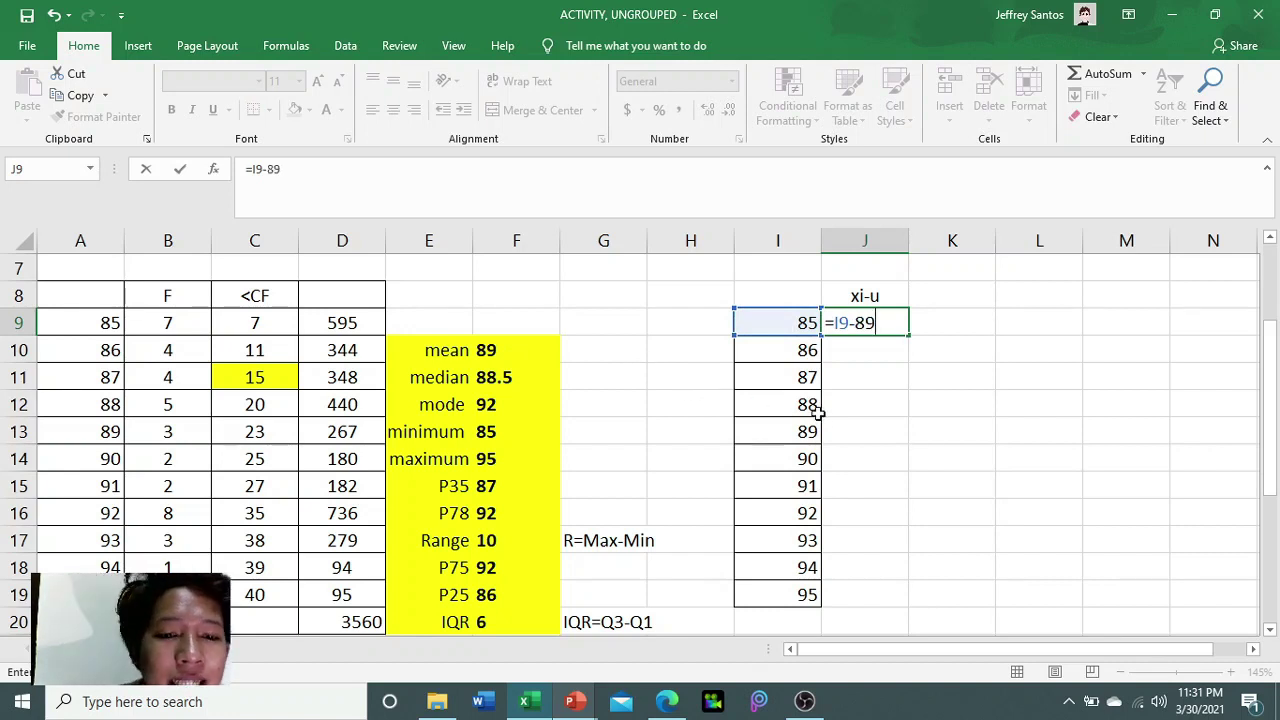
pyautogui.press('Return')
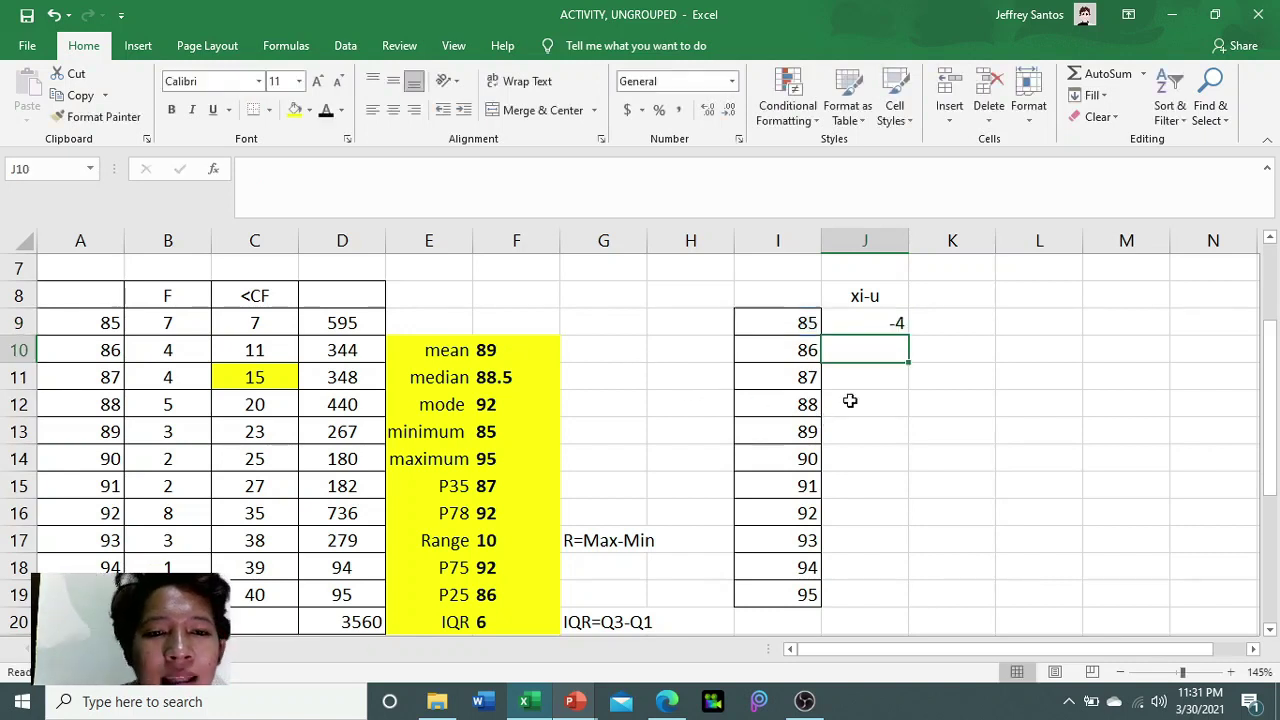
pyautogui.click(851, 312)
pyautogui.click(394, 110)
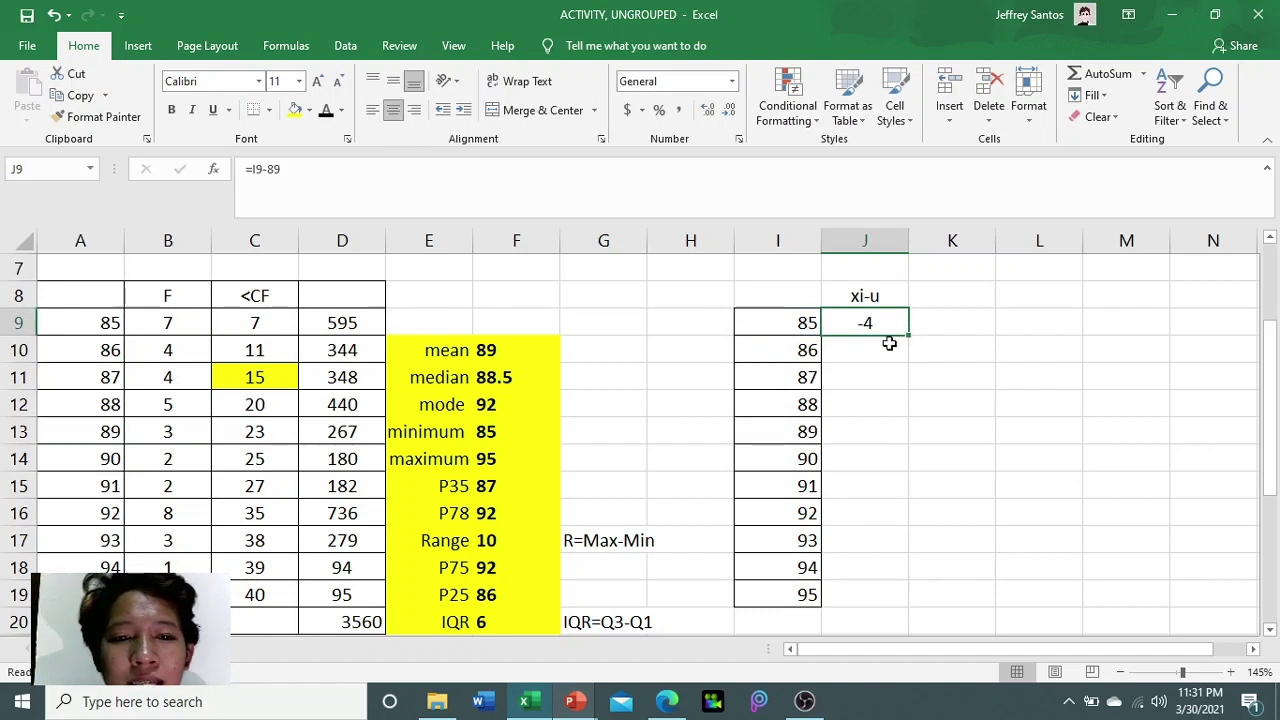
pyautogui.click(875, 299)
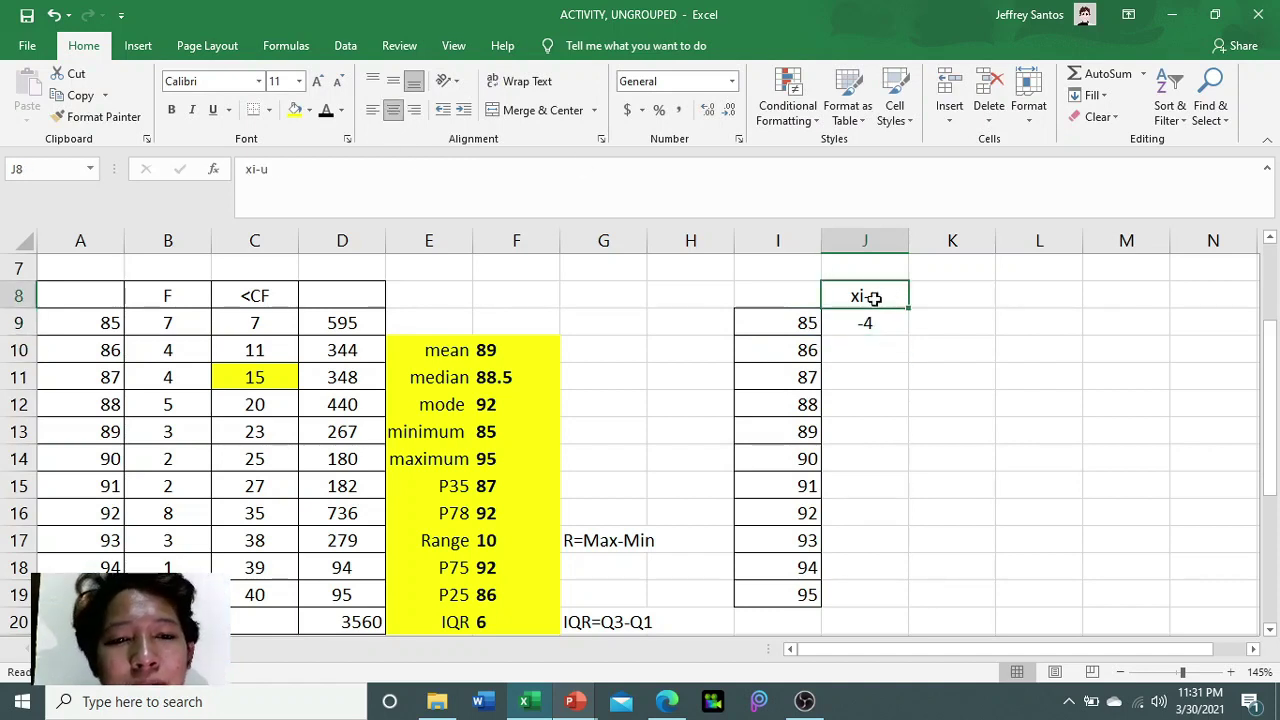
pyautogui.click(866, 266)
pyautogui.write('d')
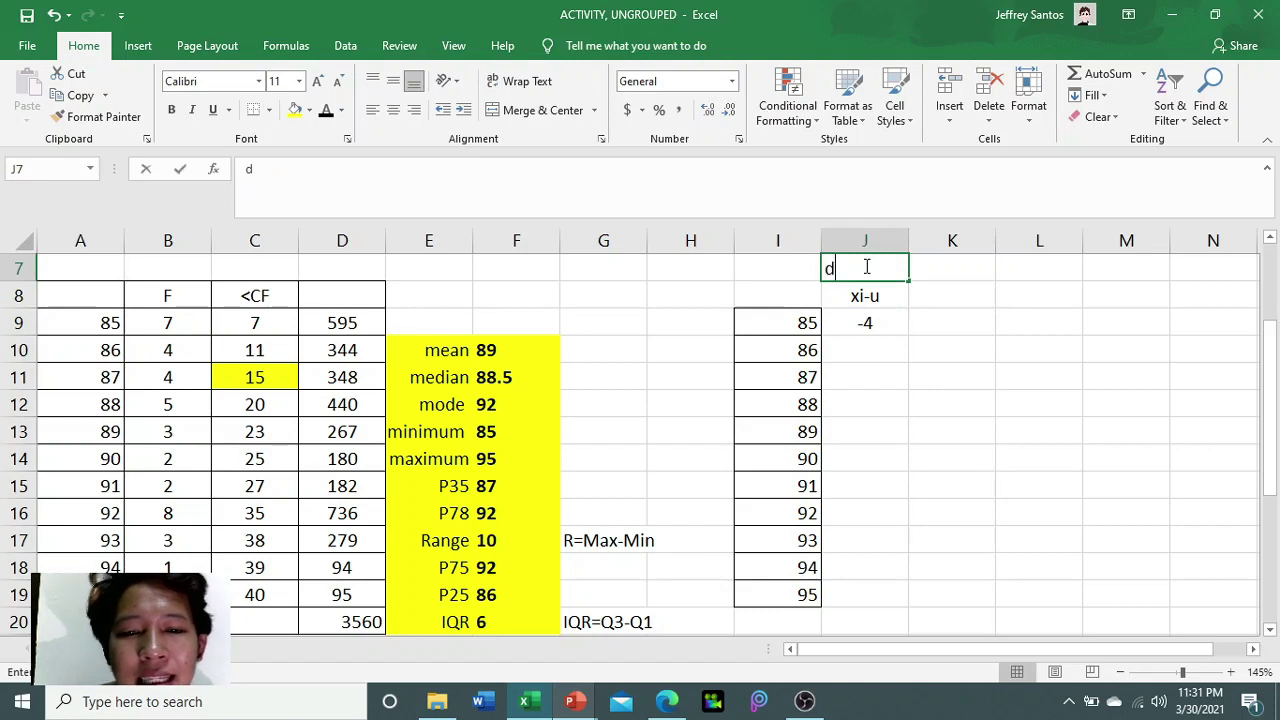
pyautogui.click(882, 363)
pyautogui.click(840, 269)
pyautogui.click(394, 110)
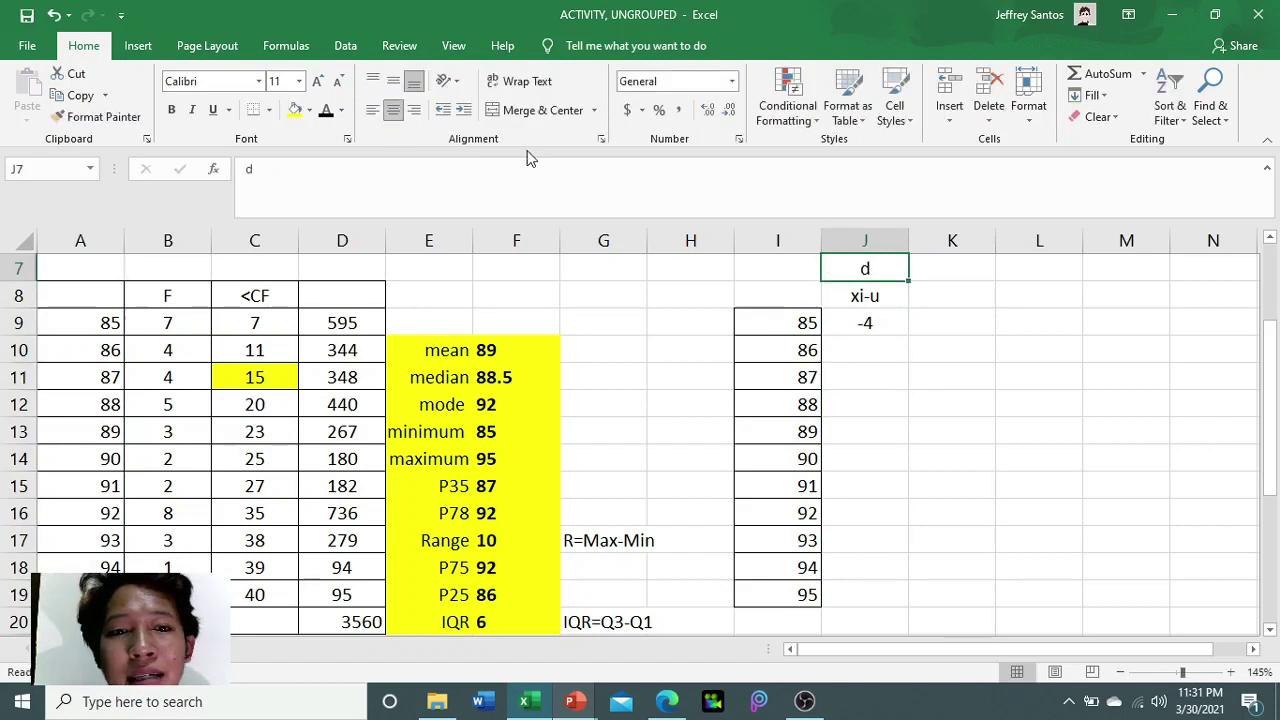
pyautogui.click(890, 345)
# - Fill the deviation formula from J9 down to J19 for all the data values
pyautogui.click(860, 318)
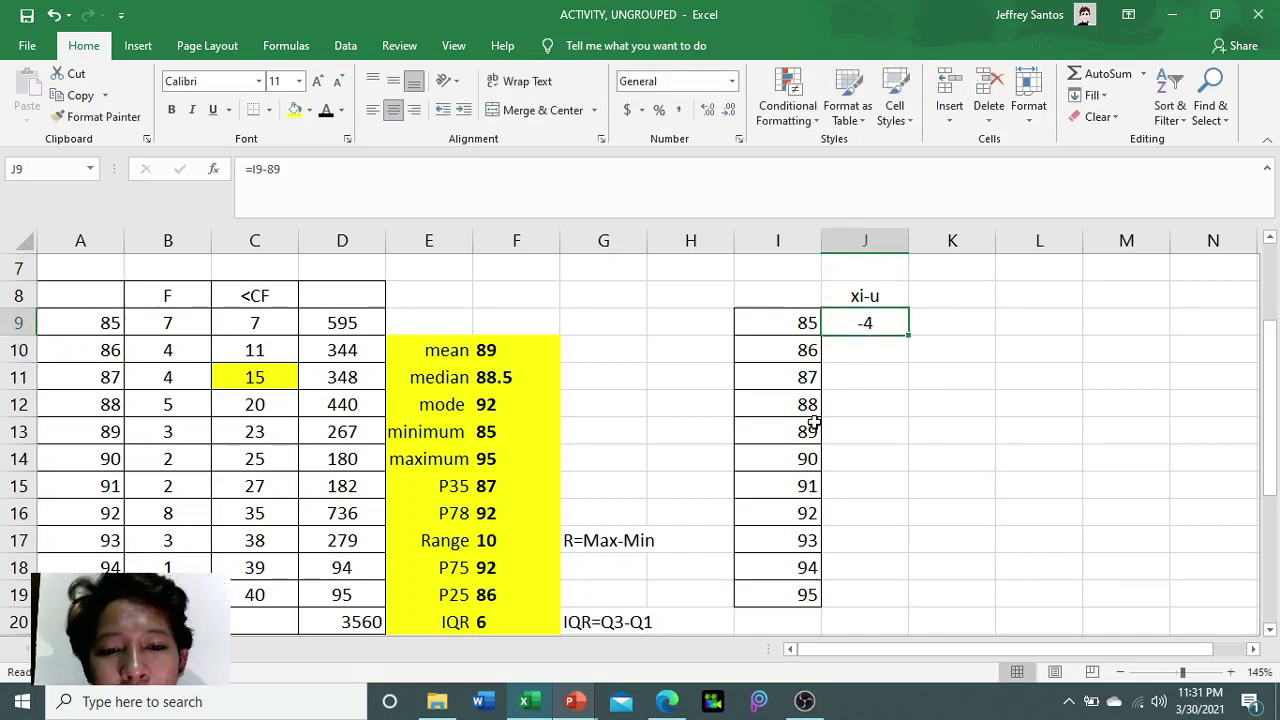
pyautogui.moveTo(910, 337); pyautogui.dragTo(906, 600)
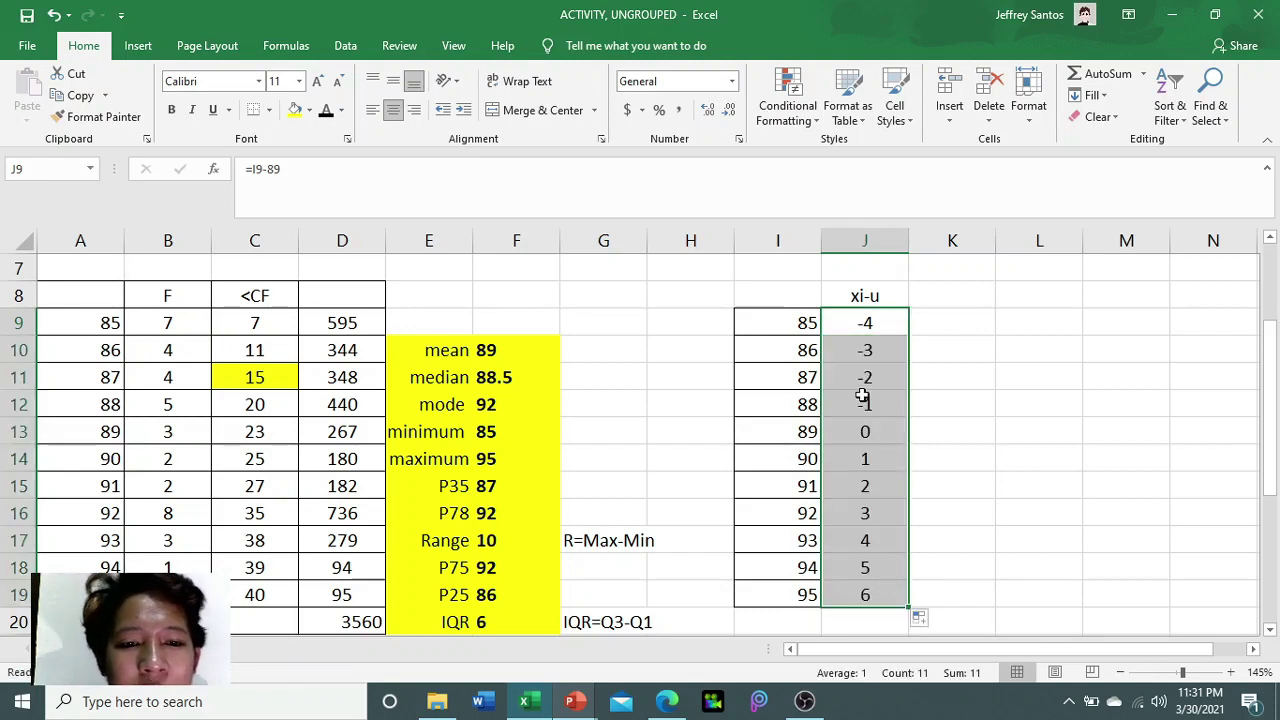
pyautogui.click(870, 595)
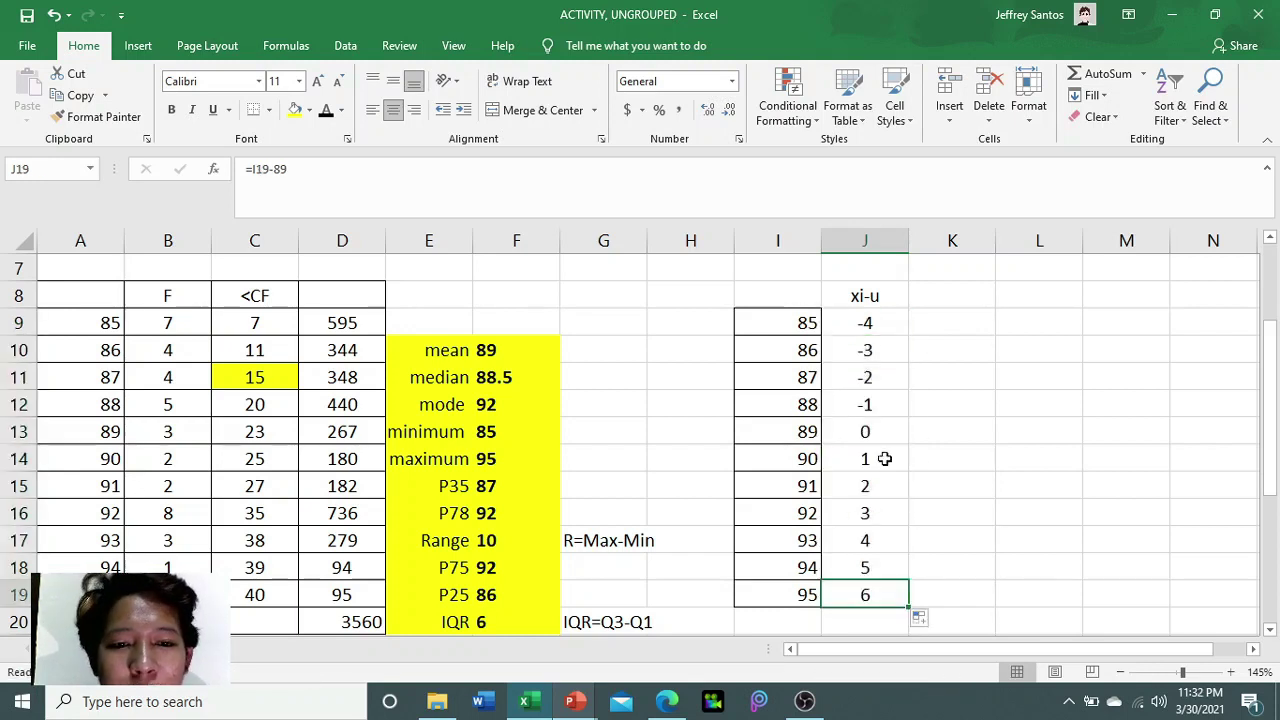
pyautogui.moveTo(871, 323); pyautogui.dragTo(883, 579)
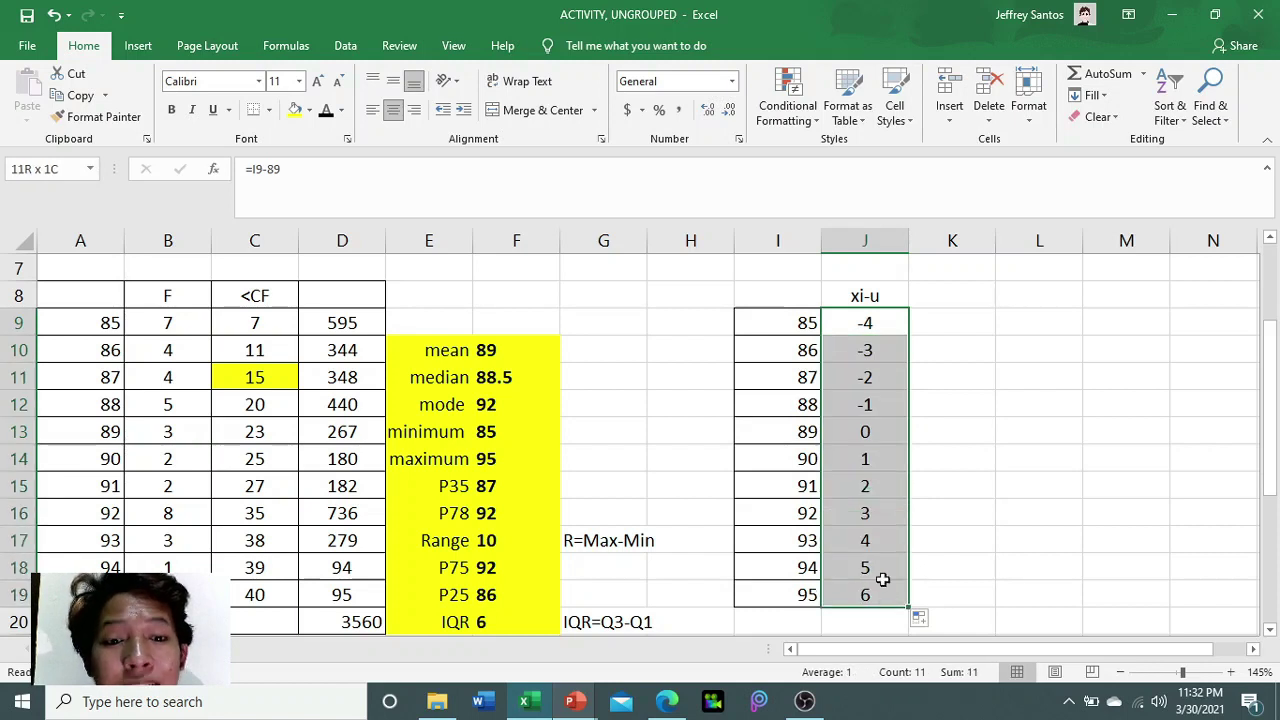
# - Review the squared term of the variance formula on the slide, and apply all borders to the deviations in J9:J19
pyautogui.click(944, 316)
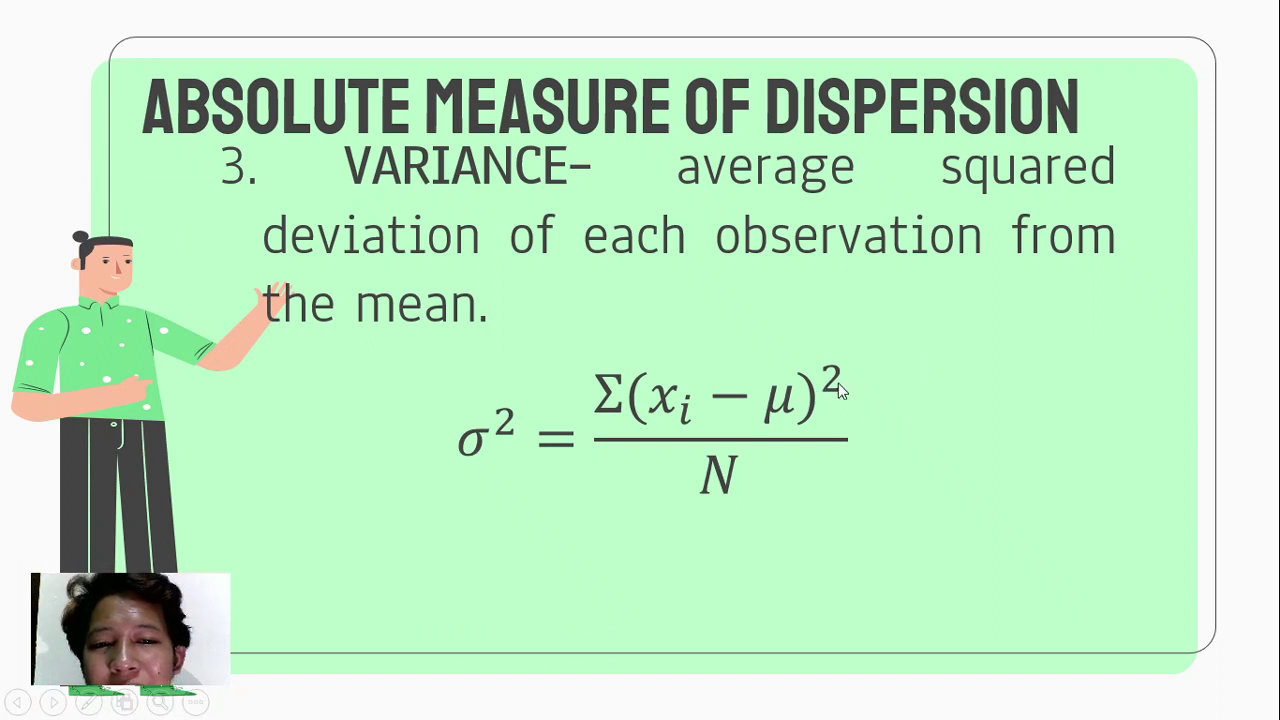
pyautogui.hotkey('alt', 'Tab')
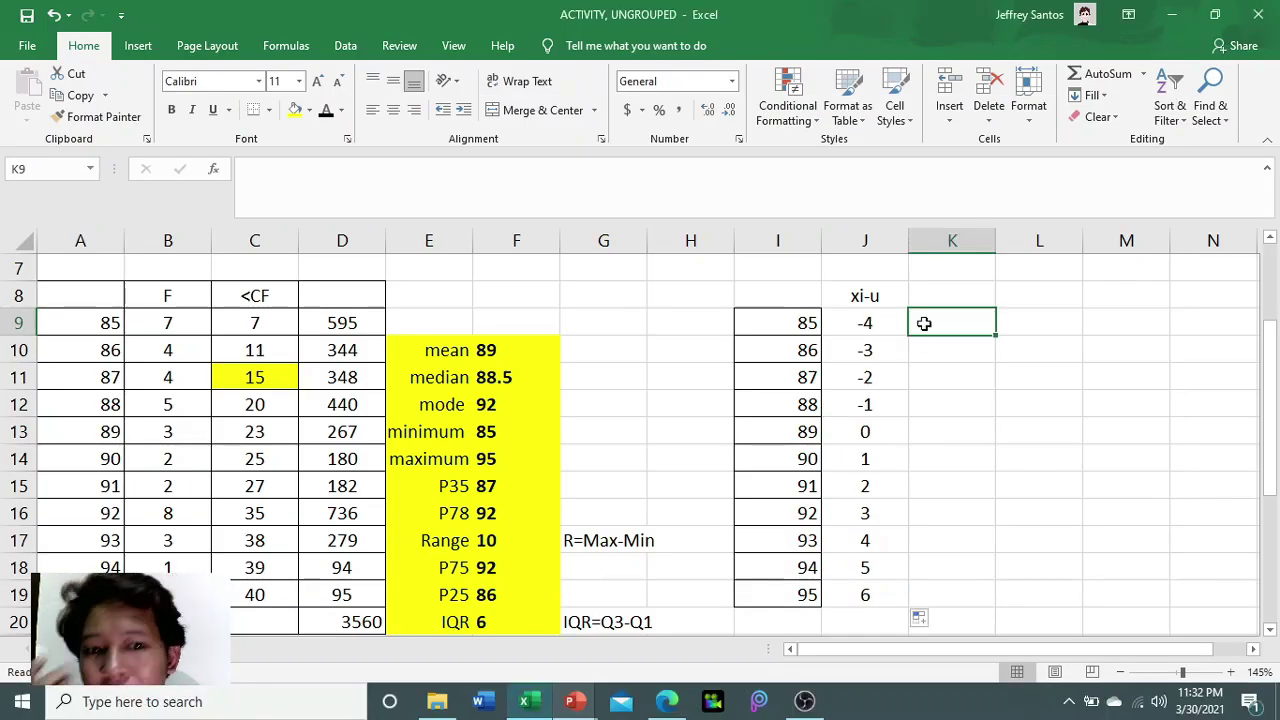
pyautogui.moveTo(866, 321); pyautogui.dragTo(869, 594)
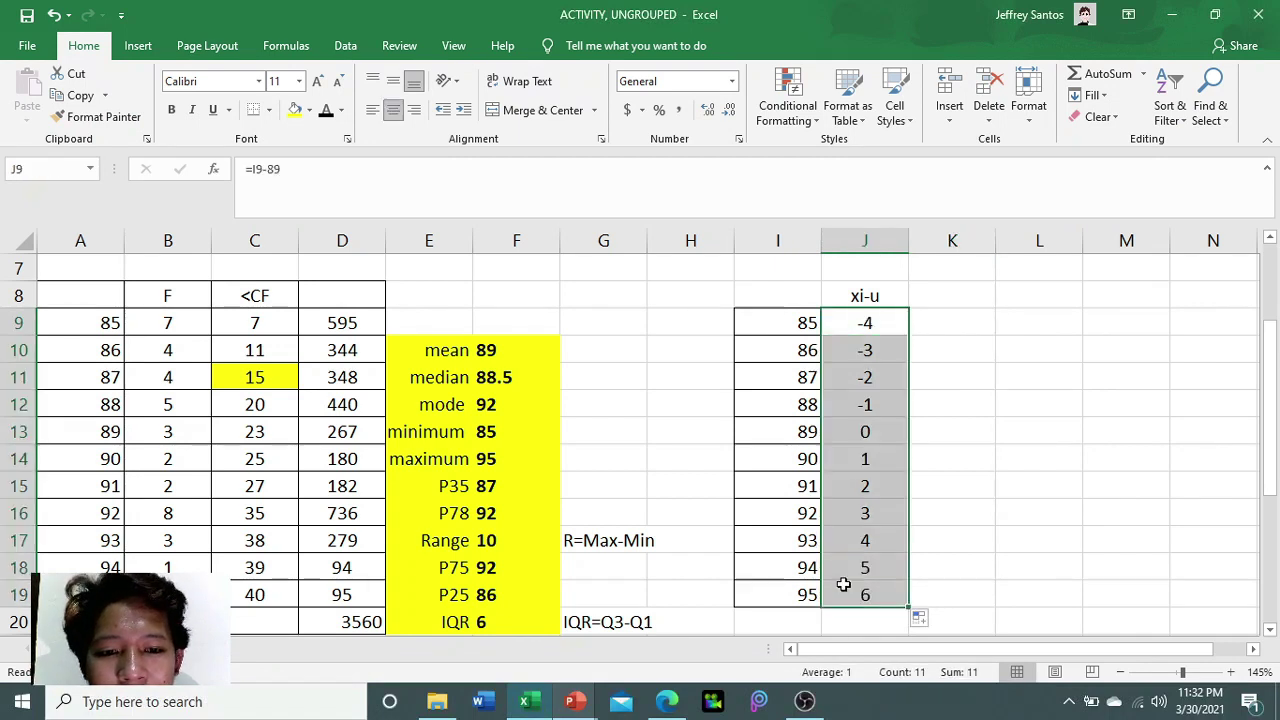
pyautogui.click(269, 110)
pyautogui.click(282, 272)
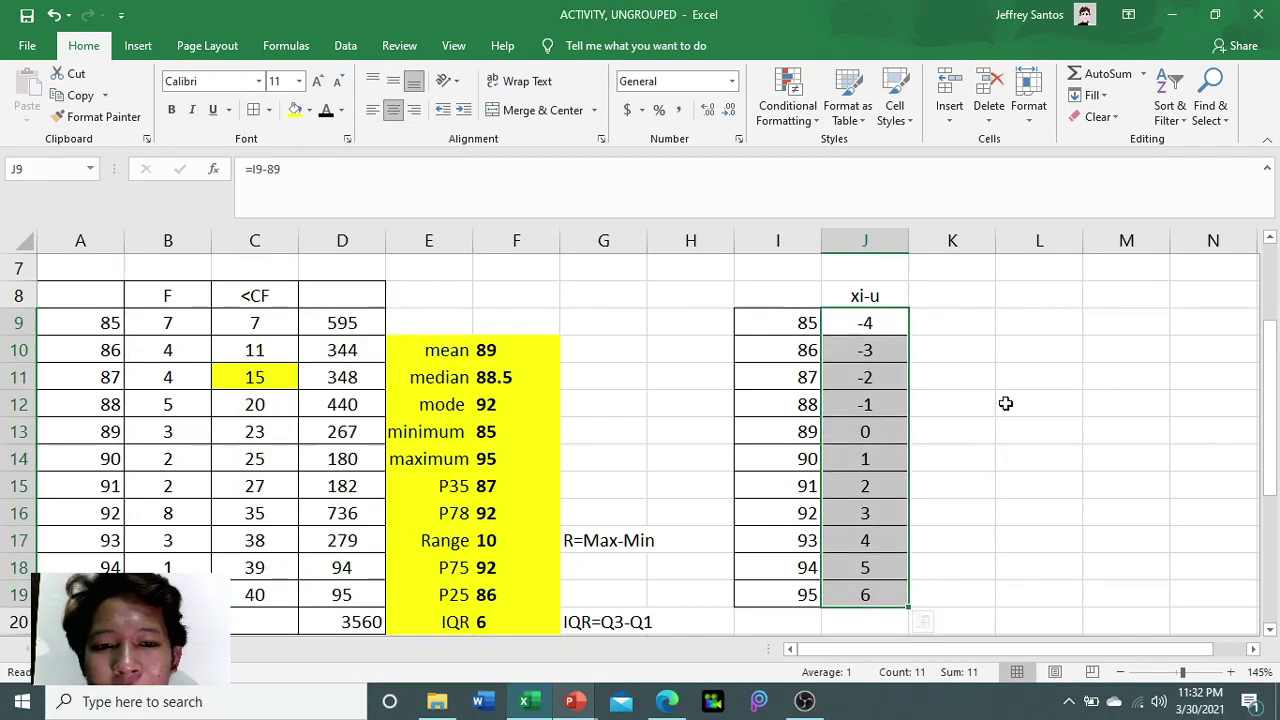
# - Square the first deviation in K9 with the formula =J9*J9
pyautogui.click(944, 322)
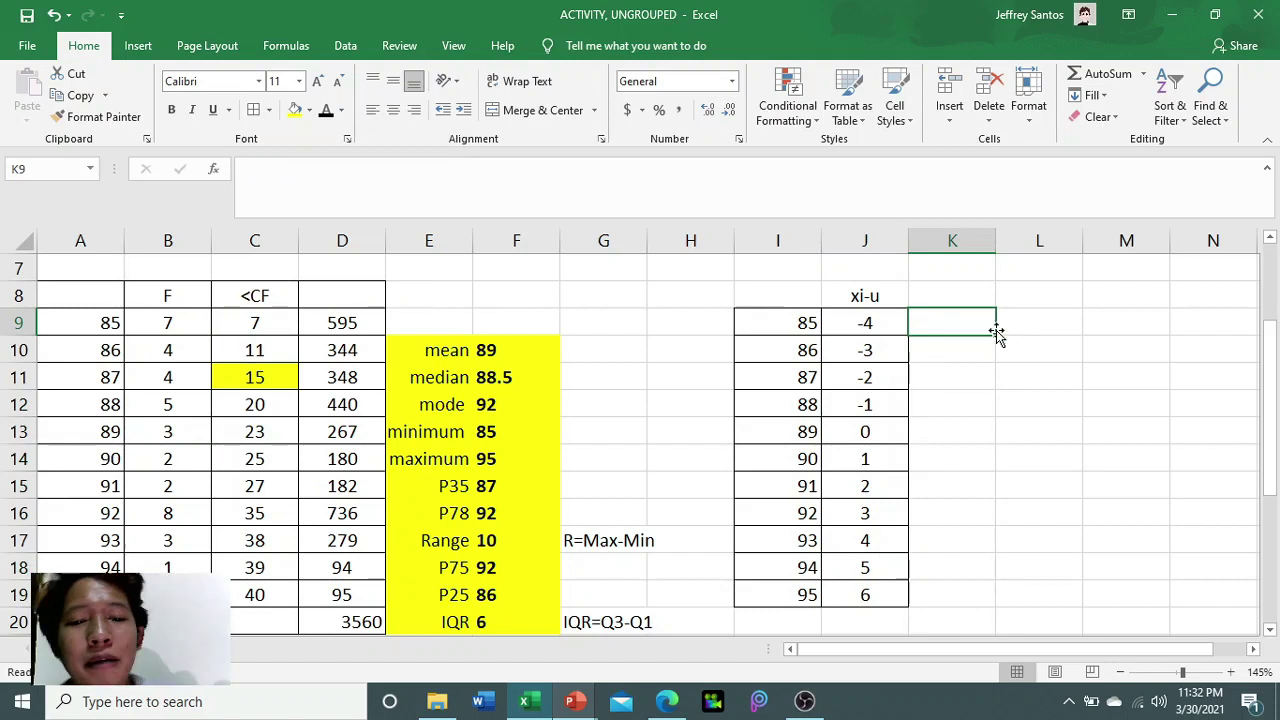
pyautogui.write('=')
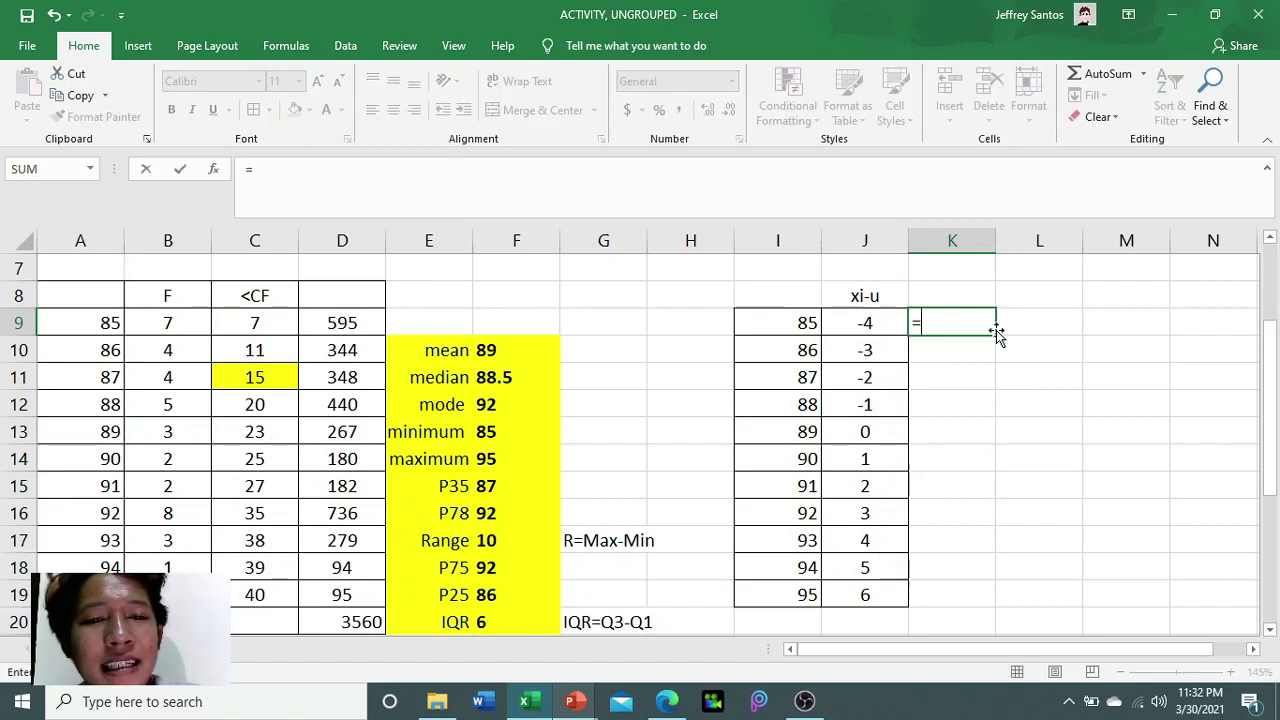
pyautogui.click(833, 323)
pyautogui.write('*')
pyautogui.click(833, 323)
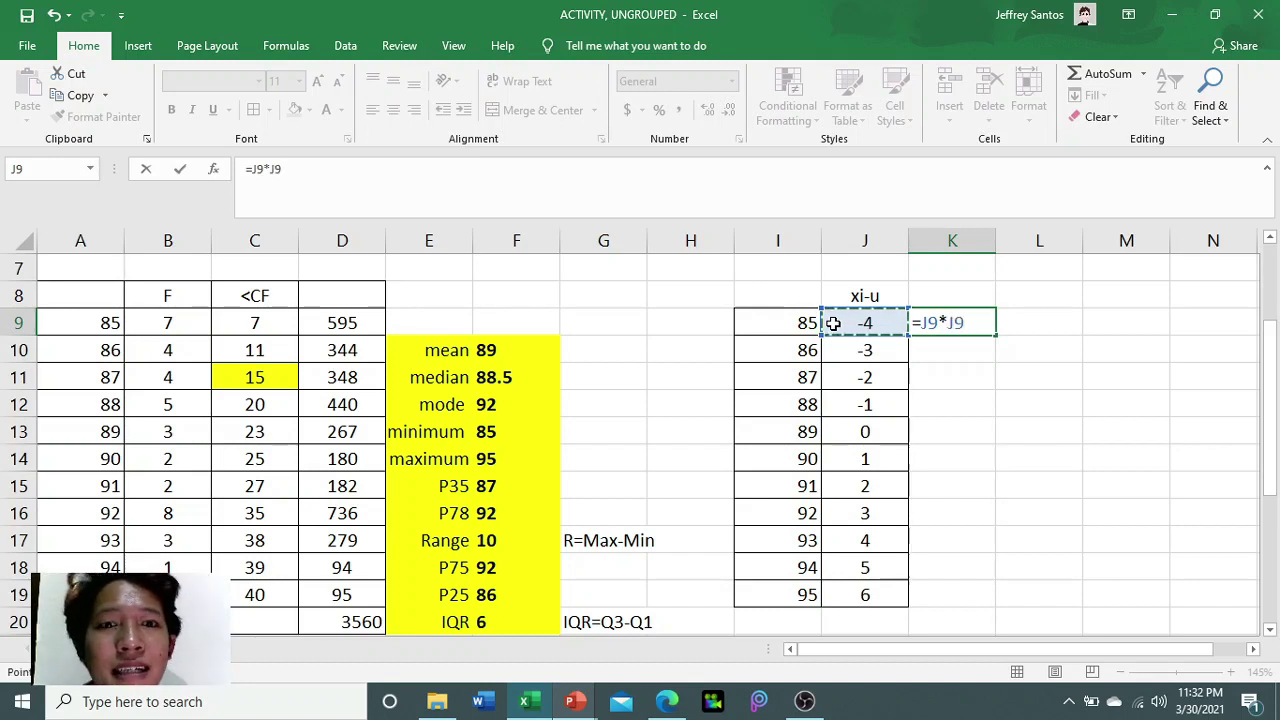
pyautogui.press('Return')
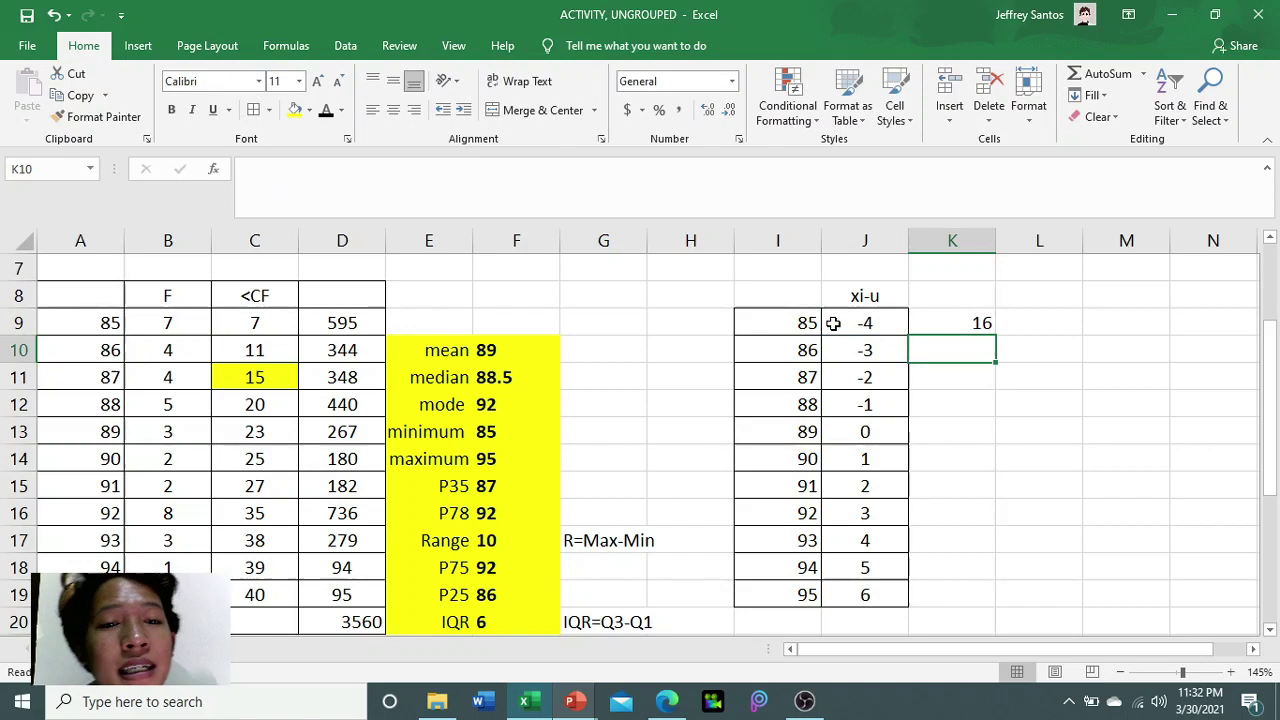
# - Fill the squared-deviation formula down to K19 and format K9:K19 as centred with all borders
pyautogui.click(936, 325)
pyautogui.moveTo(997, 333); pyautogui.dragTo(989, 600)
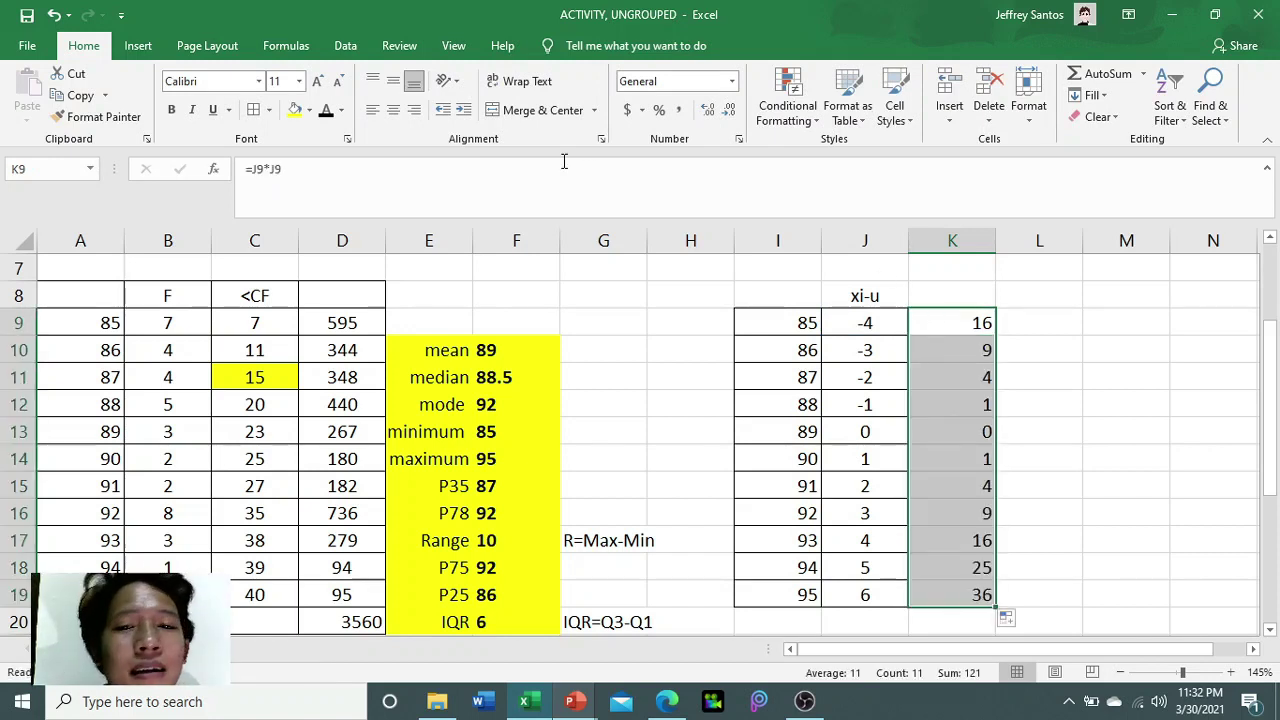
pyautogui.click(393, 110)
pyautogui.click(1067, 395)
# - Write the heading (xi-u)2 above the squared deviations in K8 and centre it
pyautogui.click(958, 296)
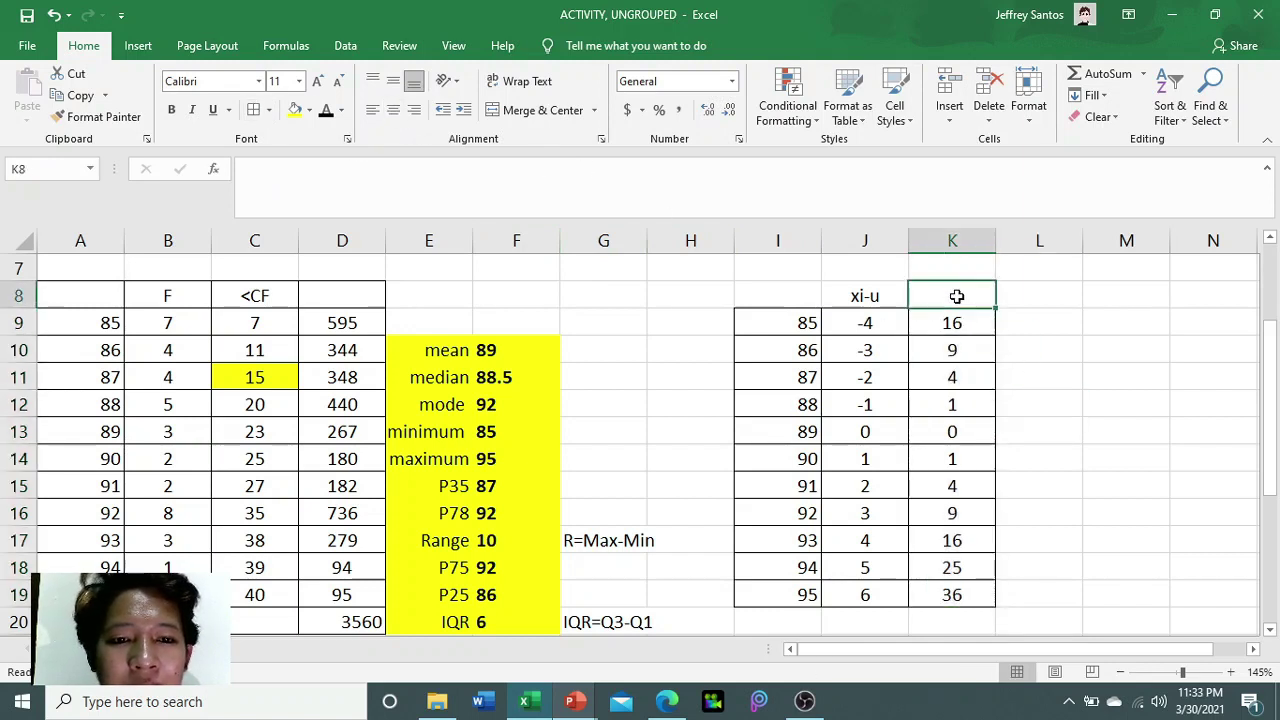
pyautogui.click(889, 292)
pyautogui.click(946, 295)
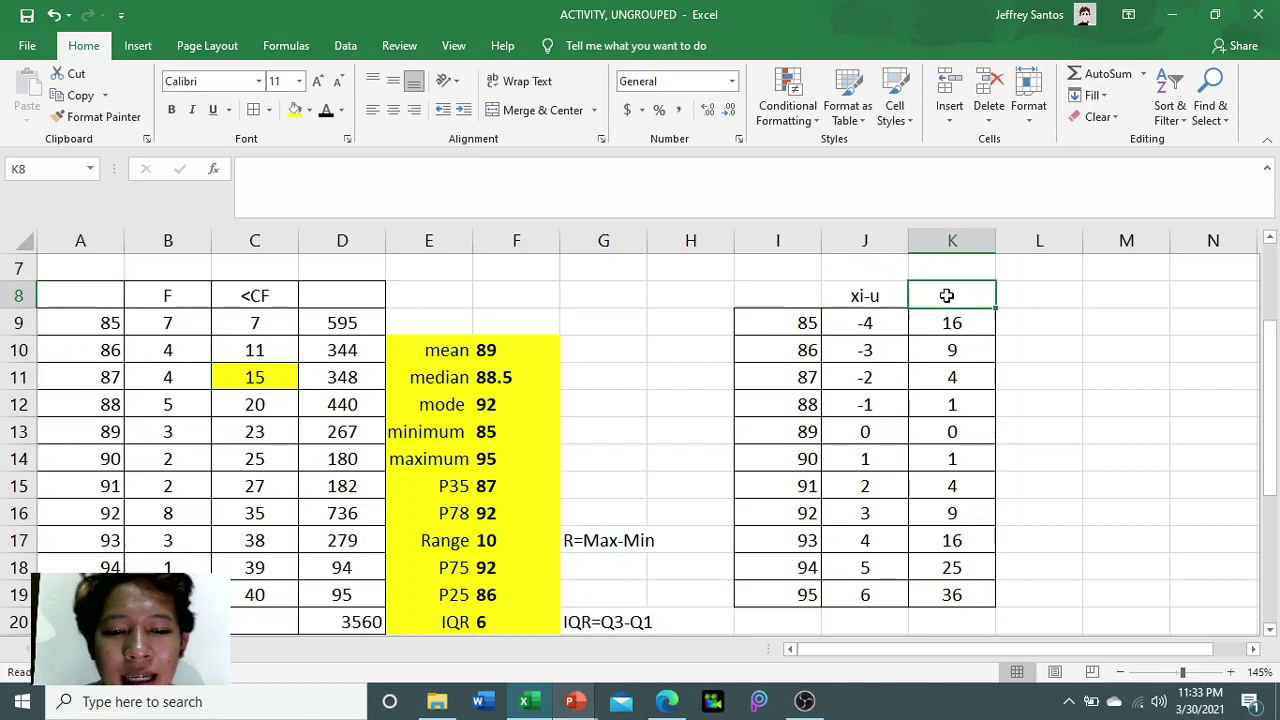
pyautogui.write('(x')
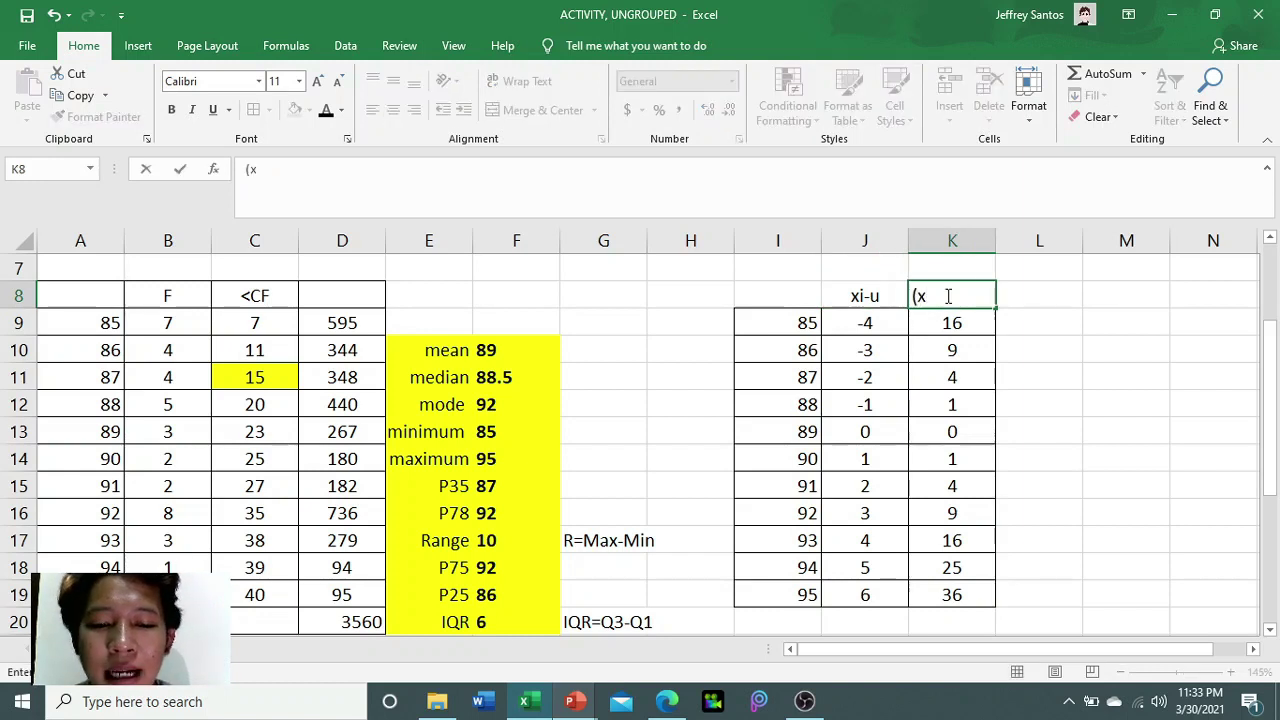
pyautogui.write('i-u)')
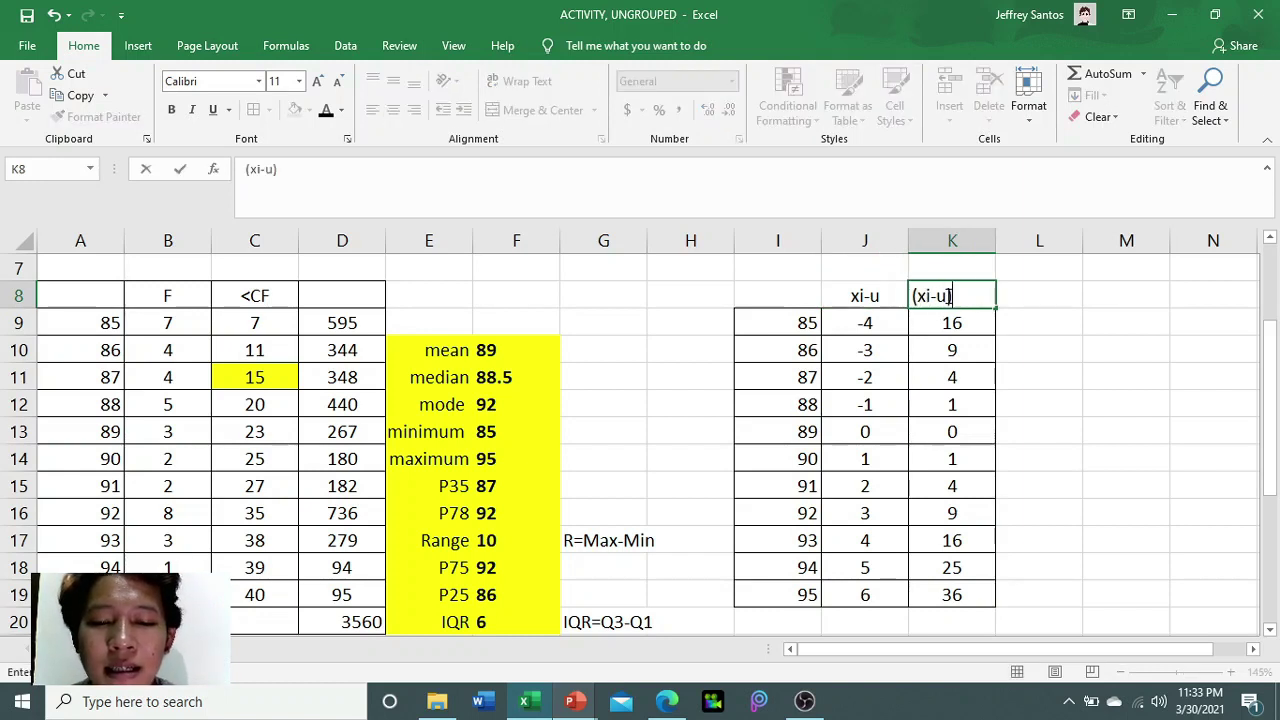
pyautogui.write('2')
pyautogui.press('Return')
pyautogui.click(940, 305)
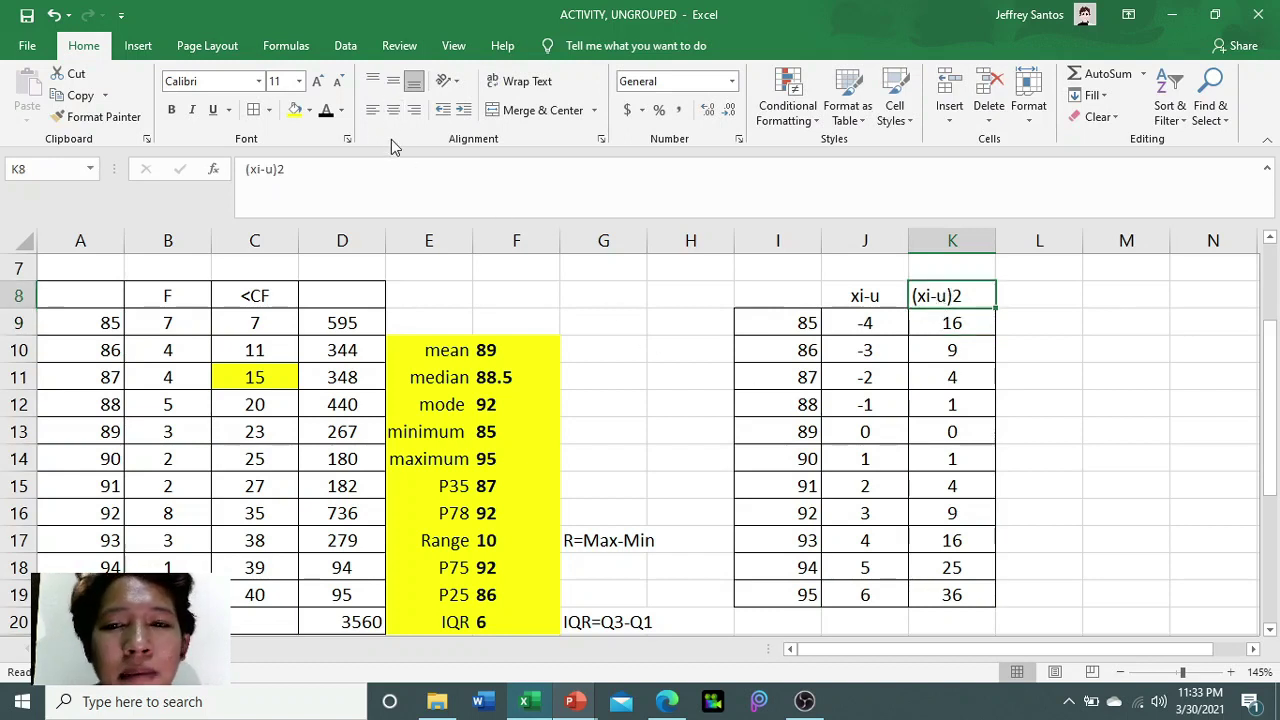
pyautogui.click(1088, 438)
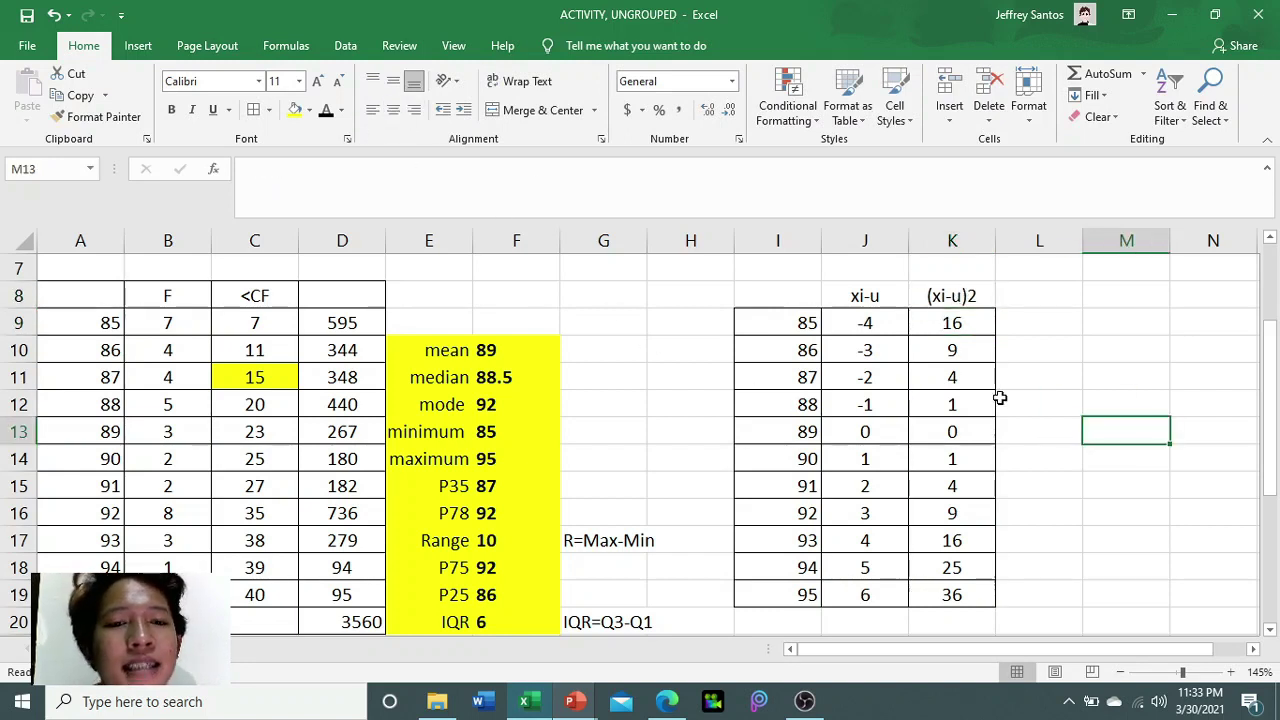
# - Review the scores in I9:I19, the frequencies in column B and the variance formula on the slide
pyautogui.click(1000, 398)
pyautogui.click(791, 324)
pyautogui.moveTo(791, 324); pyautogui.dragTo(800, 598)
pyautogui.moveTo(172, 301); pyautogui.dragTo(168, 592)
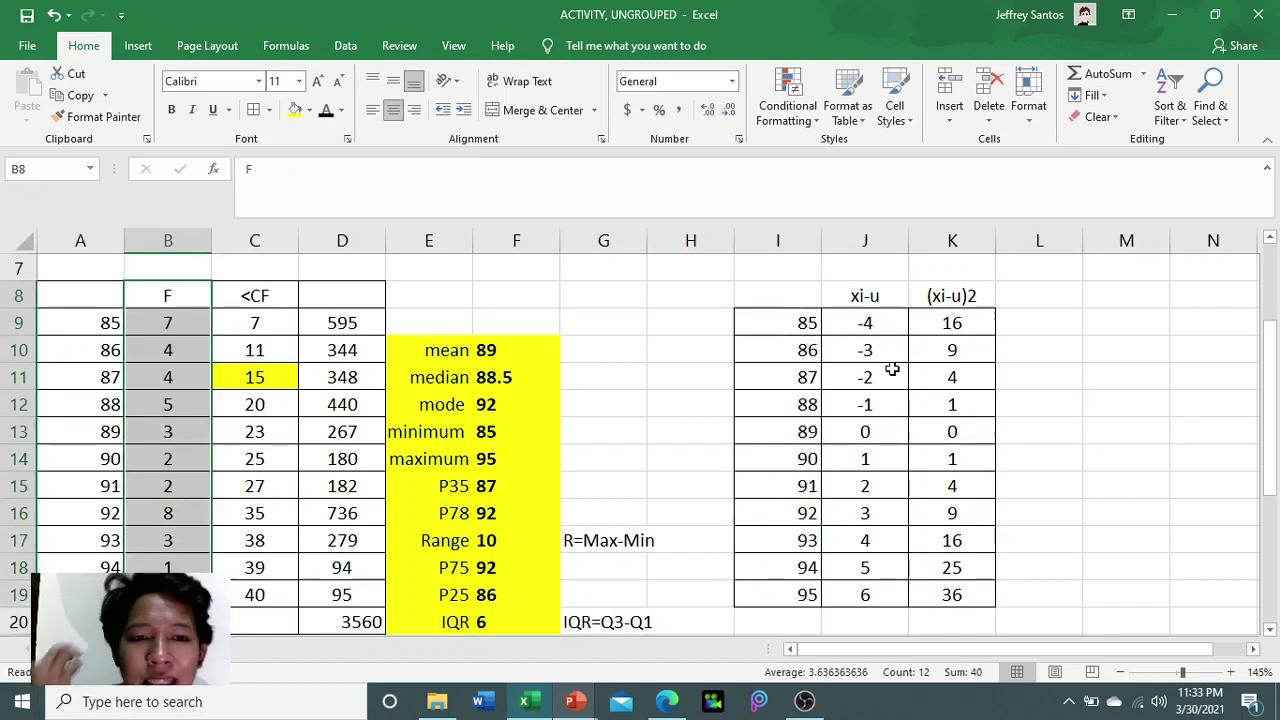
pyautogui.click(949, 293)
pyautogui.hotkey('alt', 'Tab')
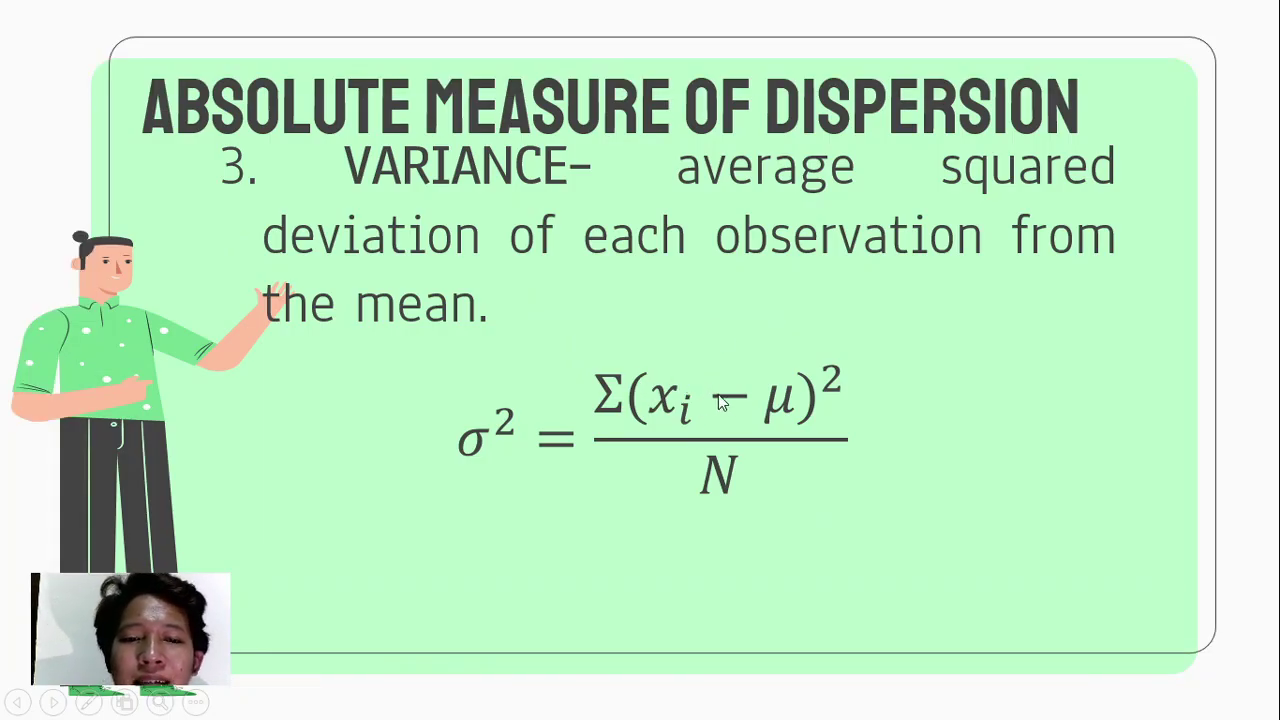
pyautogui.hotkey('alt', 'Tab')
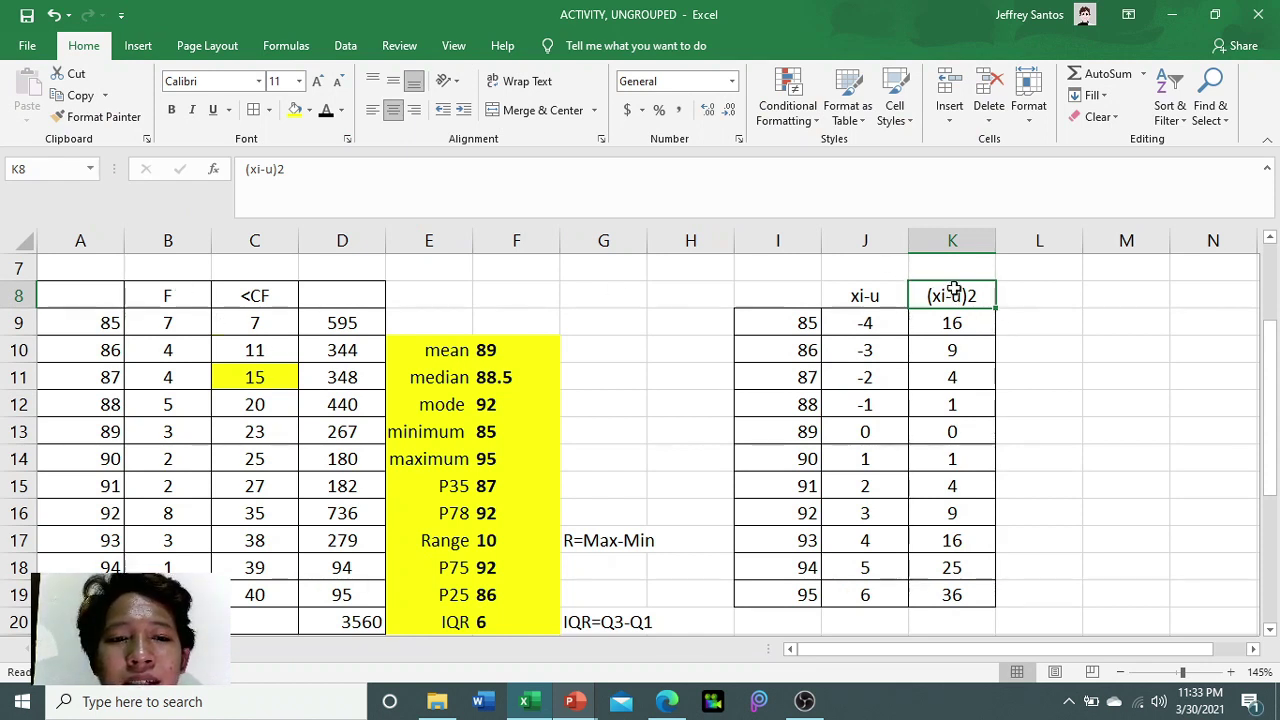
# - Copy the (xi-u)2 heading from K8 to L8 and edit the copy to read f(xi-u)2
pyautogui.hotkey('ctrl', 'c')
pyautogui.click(1038, 295)
pyautogui.hotkey('ctrl', 'v')
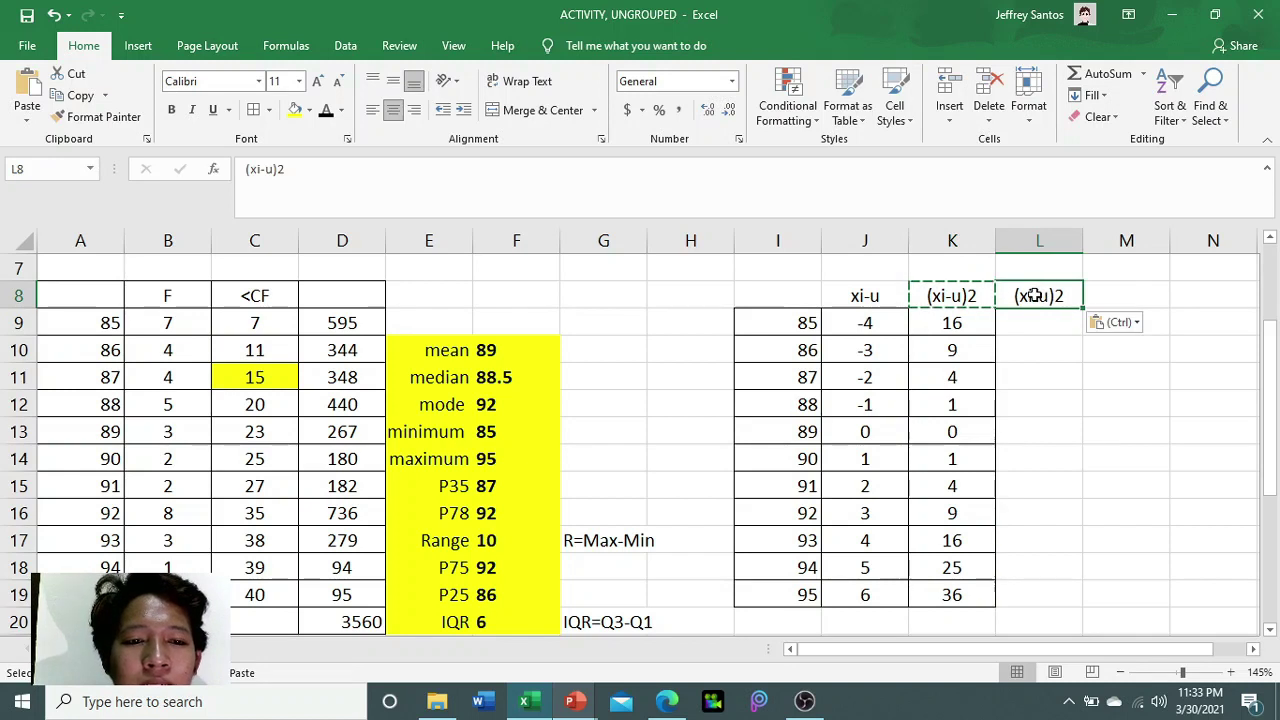
pyautogui.doubleClick(1035, 295)
pyautogui.press('Home')
pyautogui.write('f')
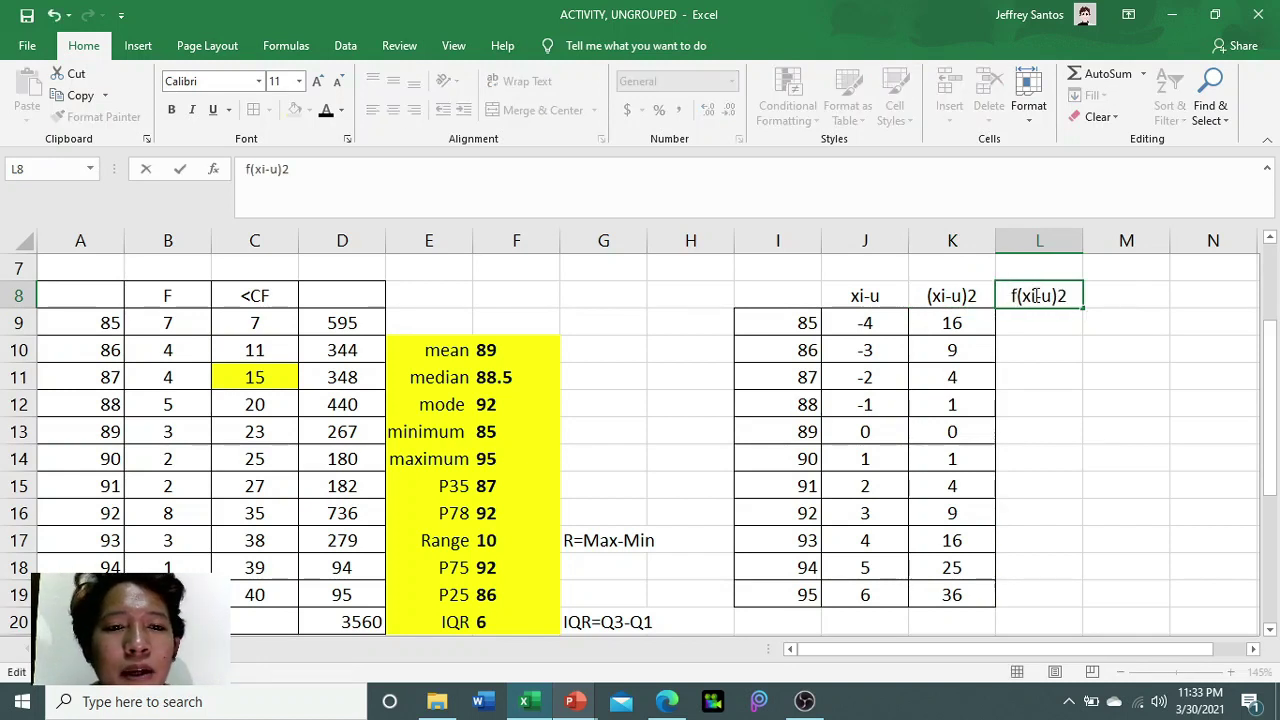
pyautogui.press('Return')
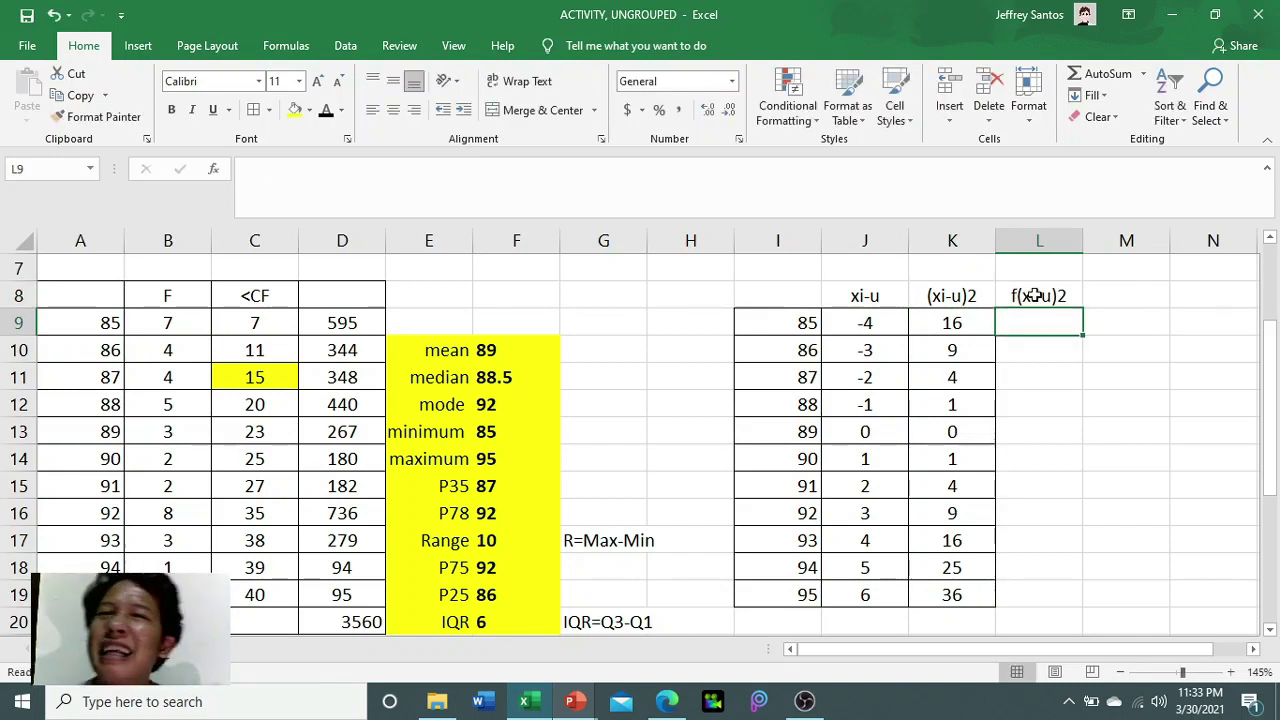
# - Review the raw grades in A2:H6, and move the heading f(xi-u)2 from L8 to M8
pyautogui.scroll(2, 346, 331)
pyautogui.moveTo(109, 295); pyautogui.dragTo(686, 389)
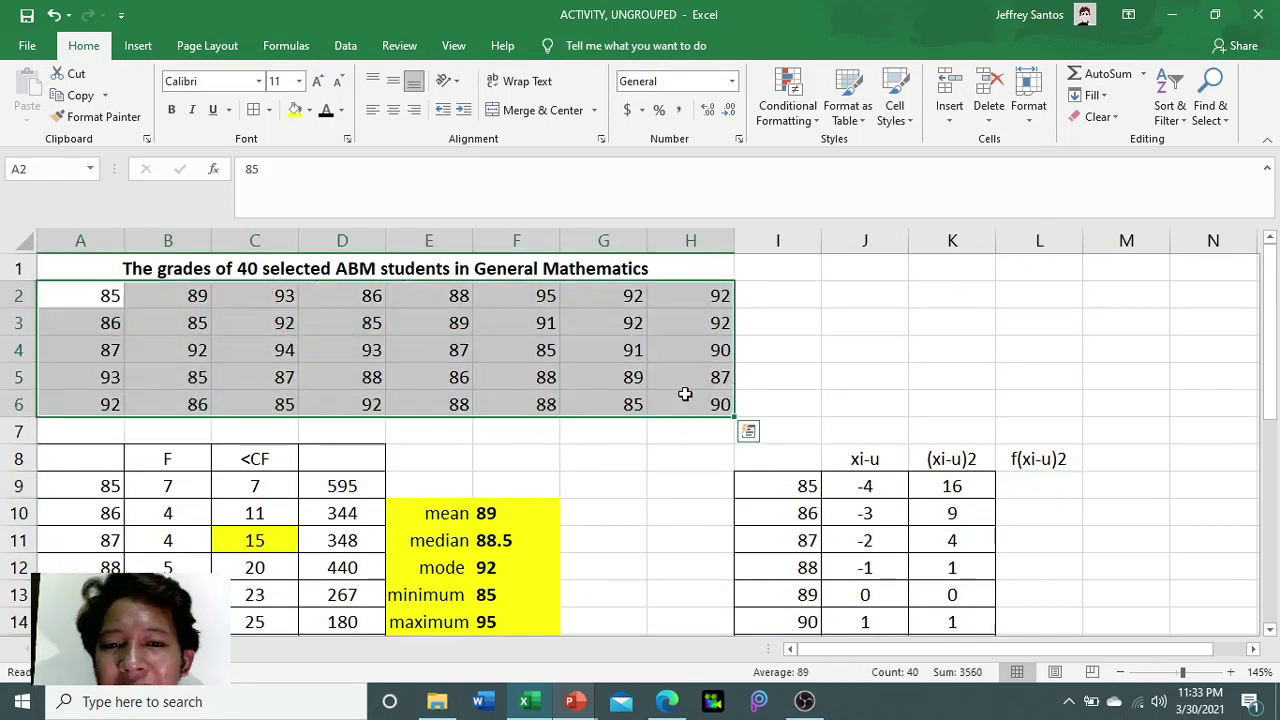
pyautogui.scroll(-2, 686, 389)
pyautogui.click(1049, 297)
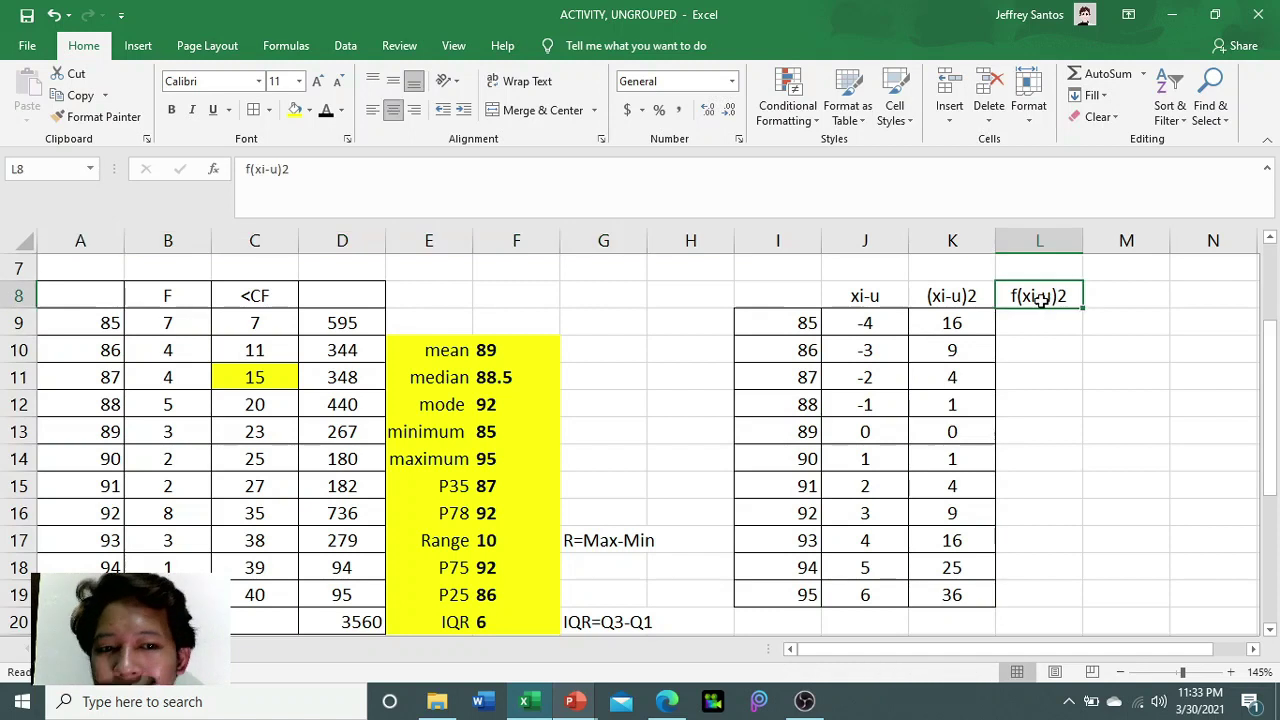
pyautogui.click(951, 325)
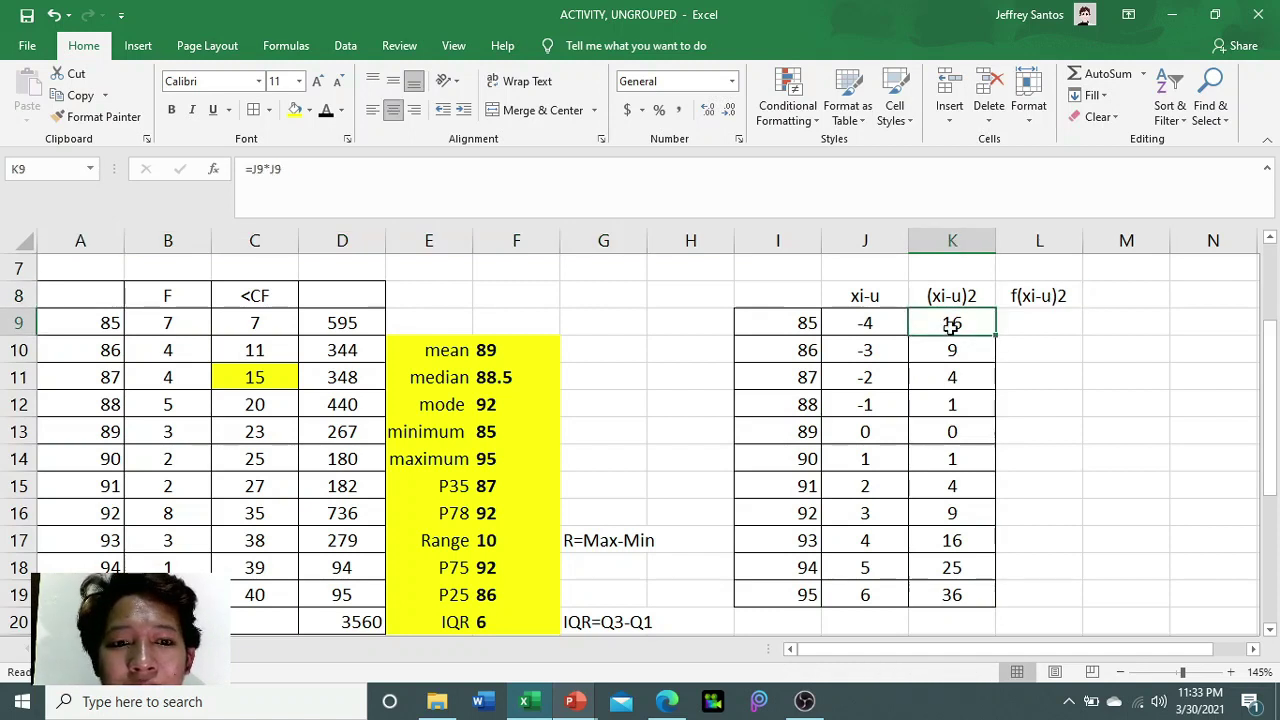
pyautogui.click(1045, 296)
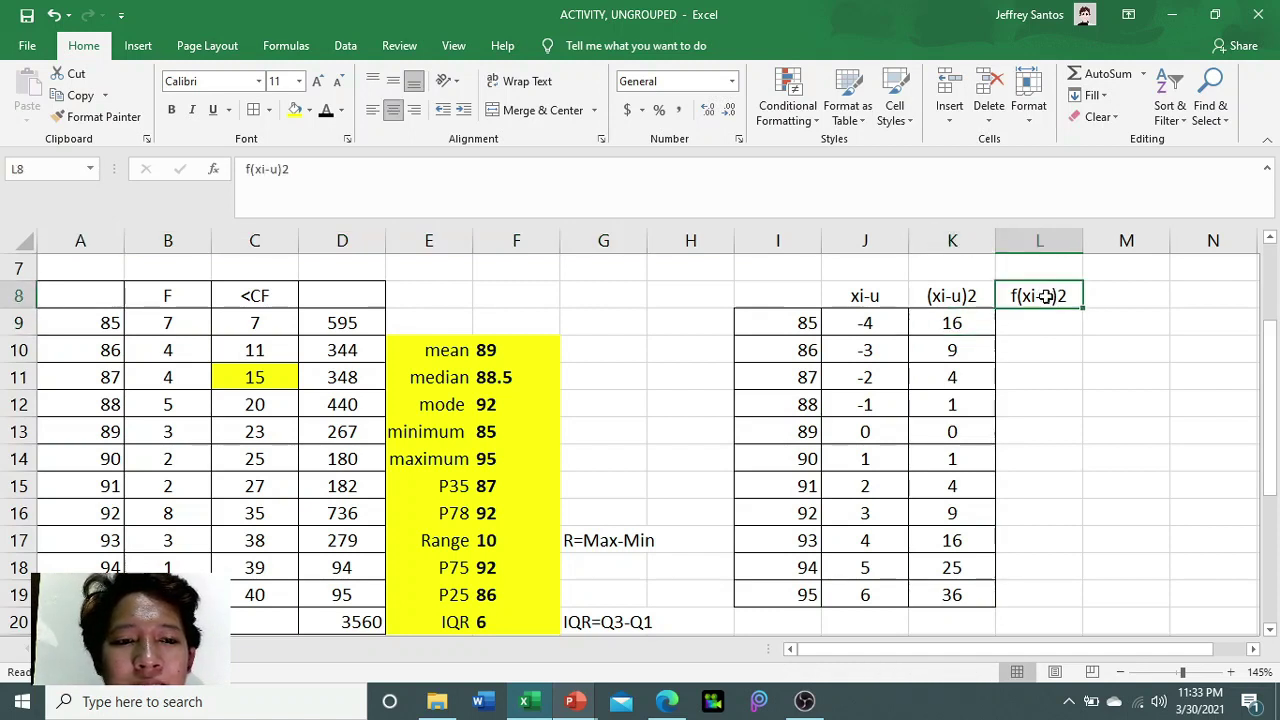
pyautogui.moveTo(1045, 296); pyautogui.dragTo(1130, 296)
pyautogui.moveTo(200, 323); pyautogui.dragTo(190, 594)
pyautogui.hotkey('ctrl', 'c')
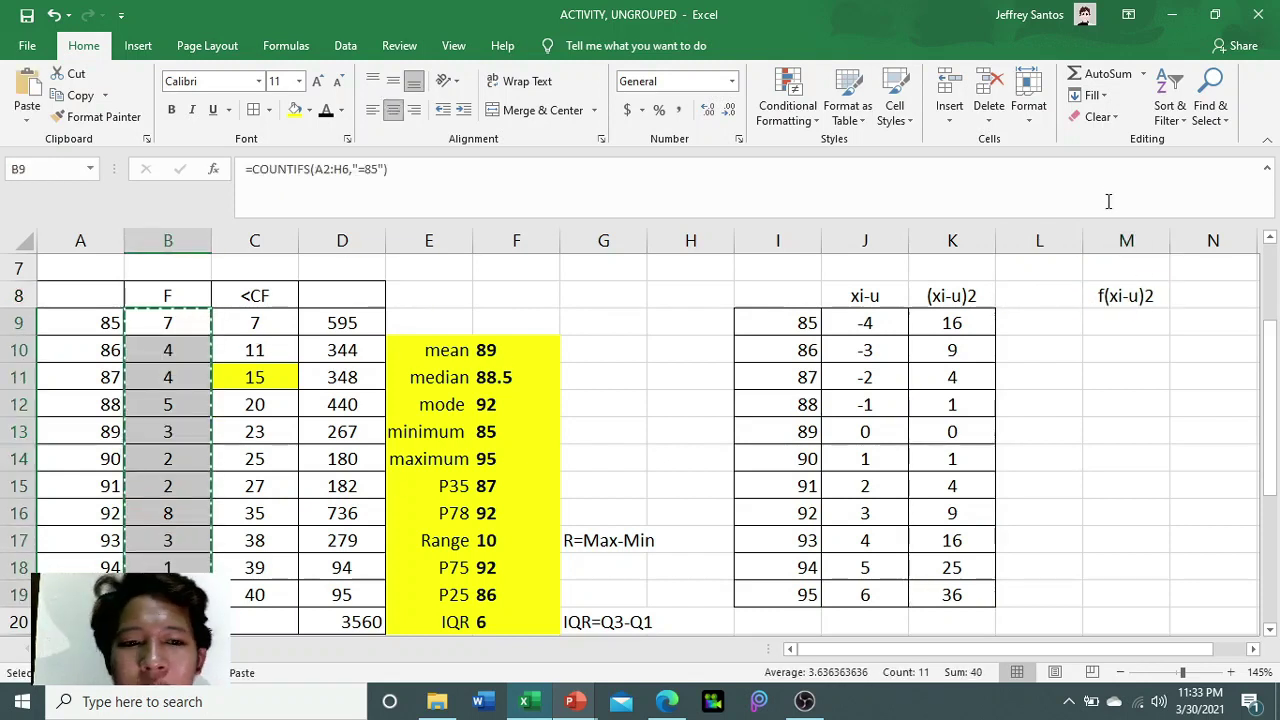
pyautogui.click(1032, 325)
pyautogui.hotkey('ctrl', 'v')
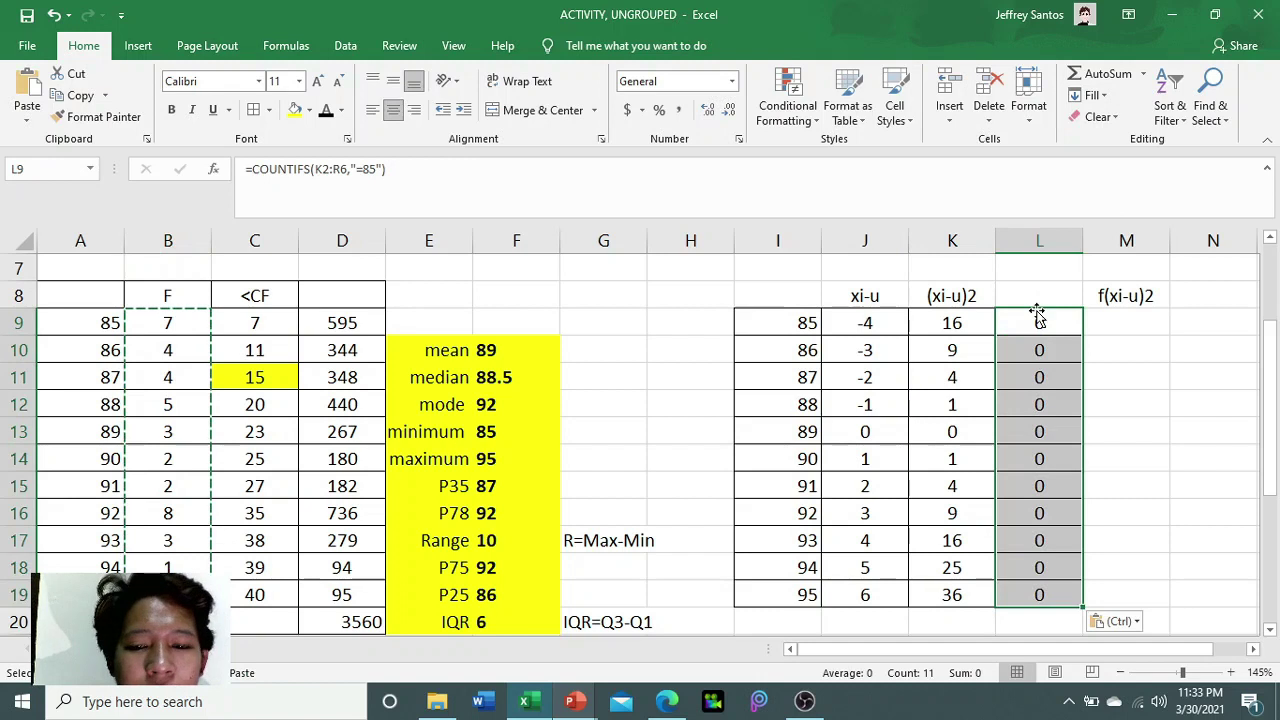
pyautogui.hotkey('ctrl', 'z')
# - Copy the frequencies B9:B19 into L9:L19 as values only and centre them
pyautogui.moveTo(175, 327); pyautogui.dragTo(200, 594)
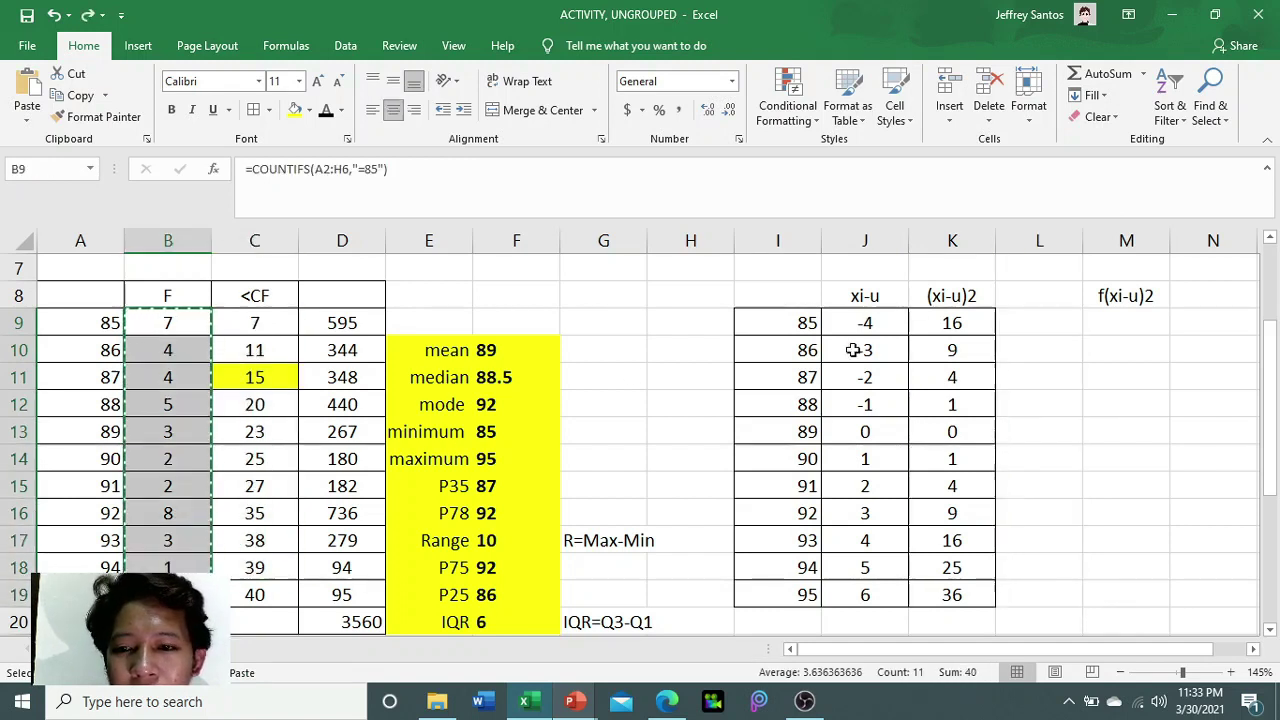
pyautogui.click(1030, 327)
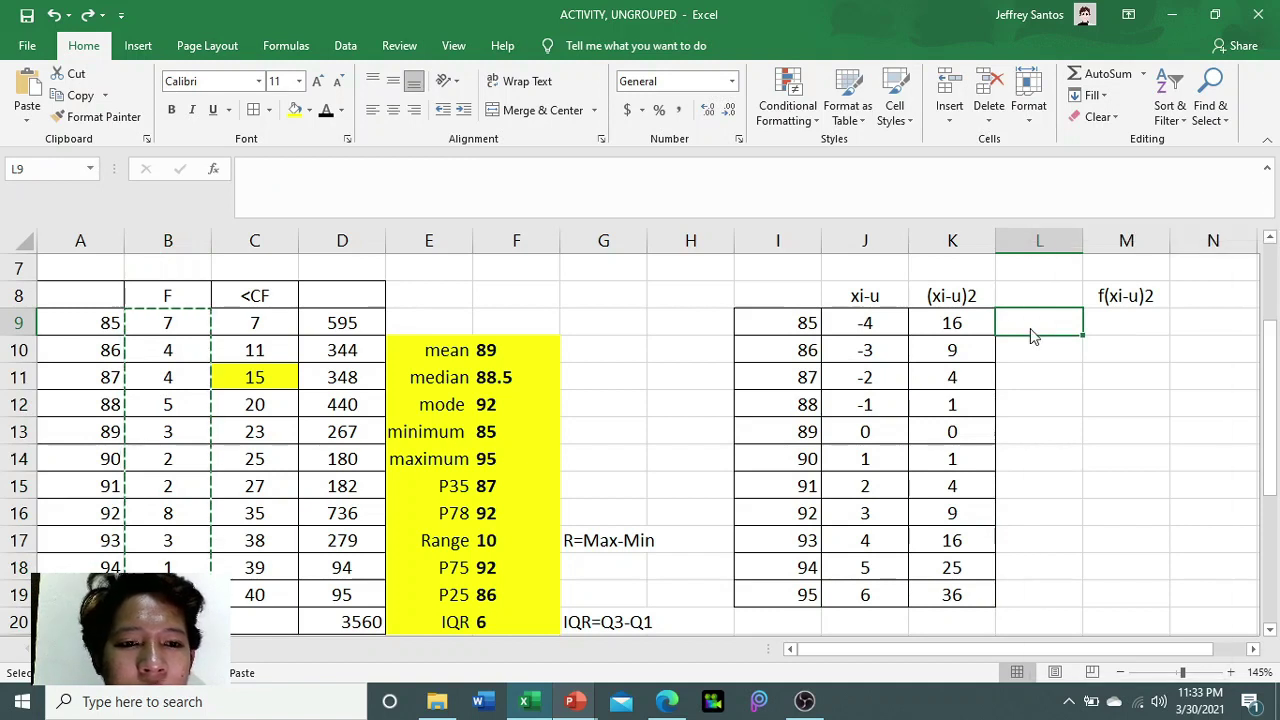
pyautogui.rightClick(1035, 333)
pyautogui.click(1086, 341)
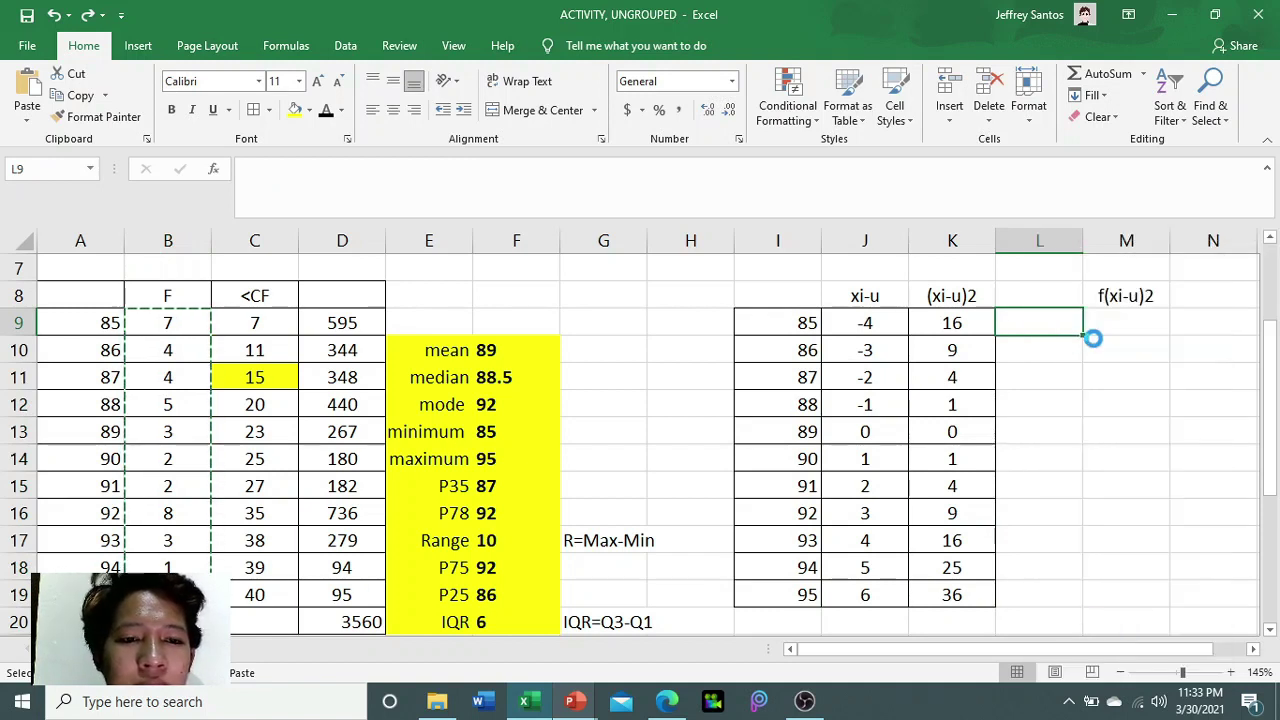
pyautogui.click(395, 112)
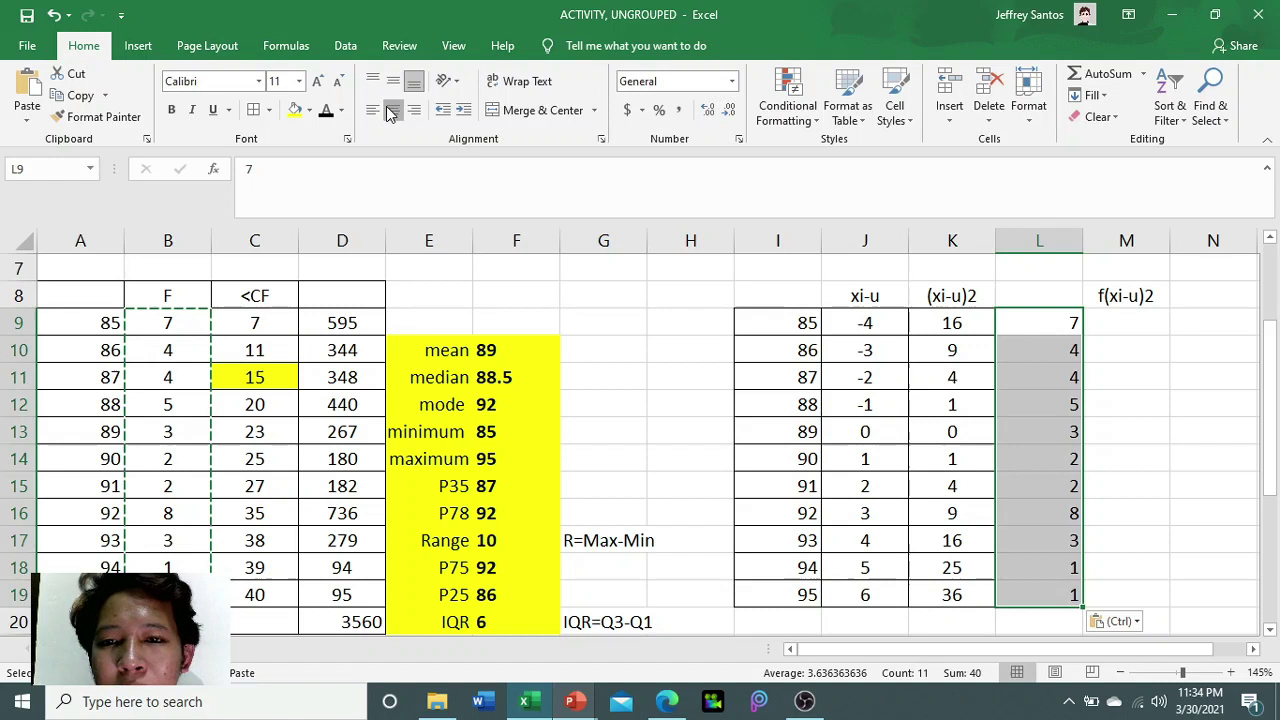
# - Write the heading f above the copied frequencies in L8 and centre it
pyautogui.click(1014, 328)
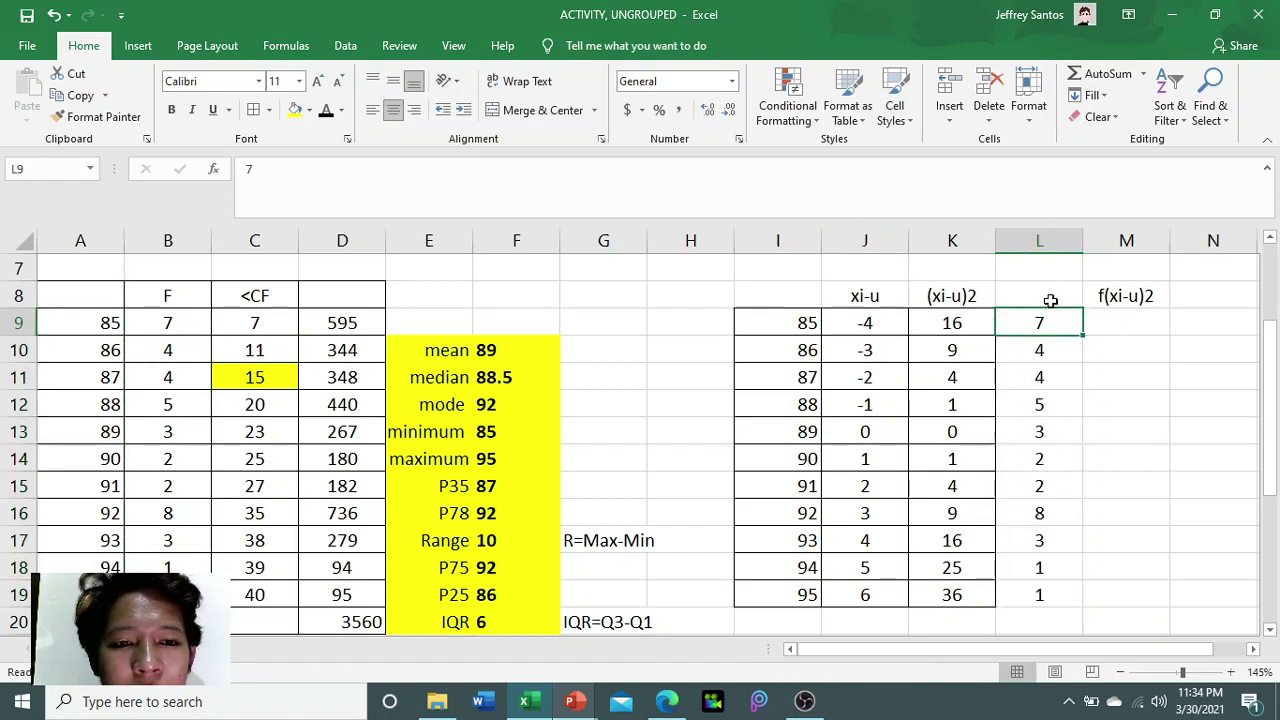
pyautogui.click(1038, 297)
pyautogui.write('f')
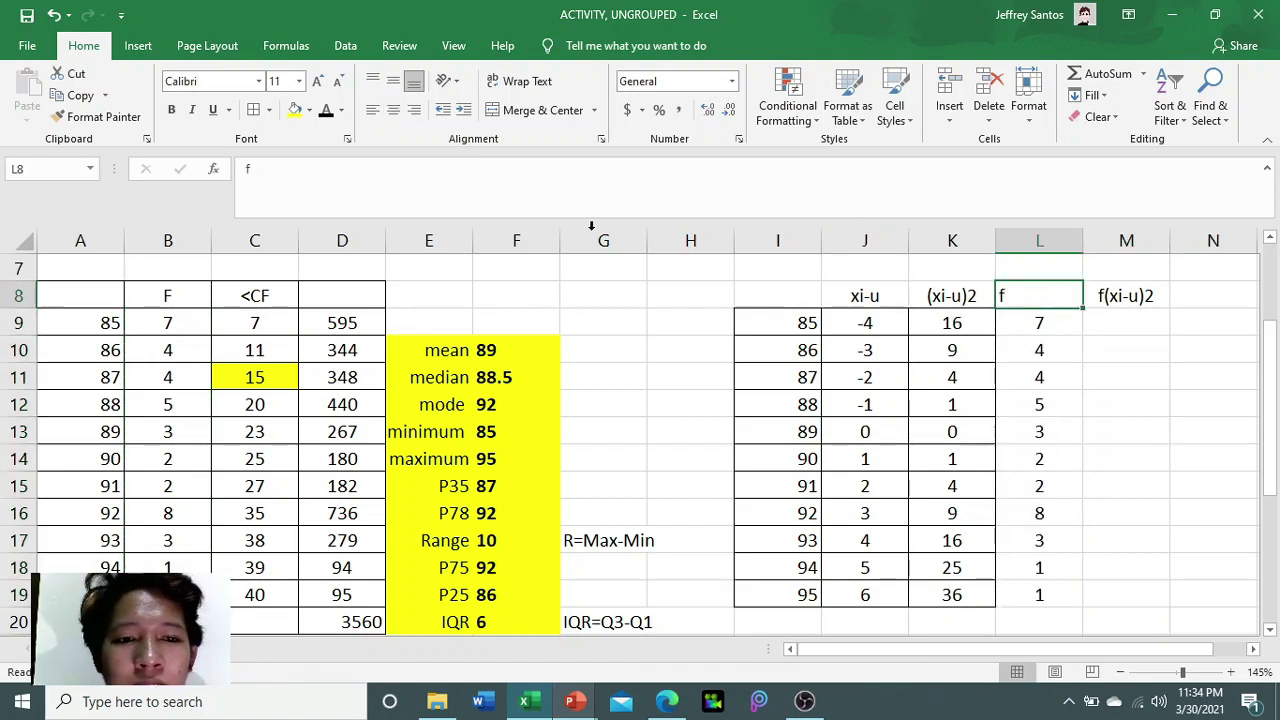
pyautogui.click(394, 111)
# - Multiply the first squared deviation by its frequency in M9 with the formula =K9*L9
pyautogui.moveTo(946, 296); pyautogui.dragTo(976, 598)
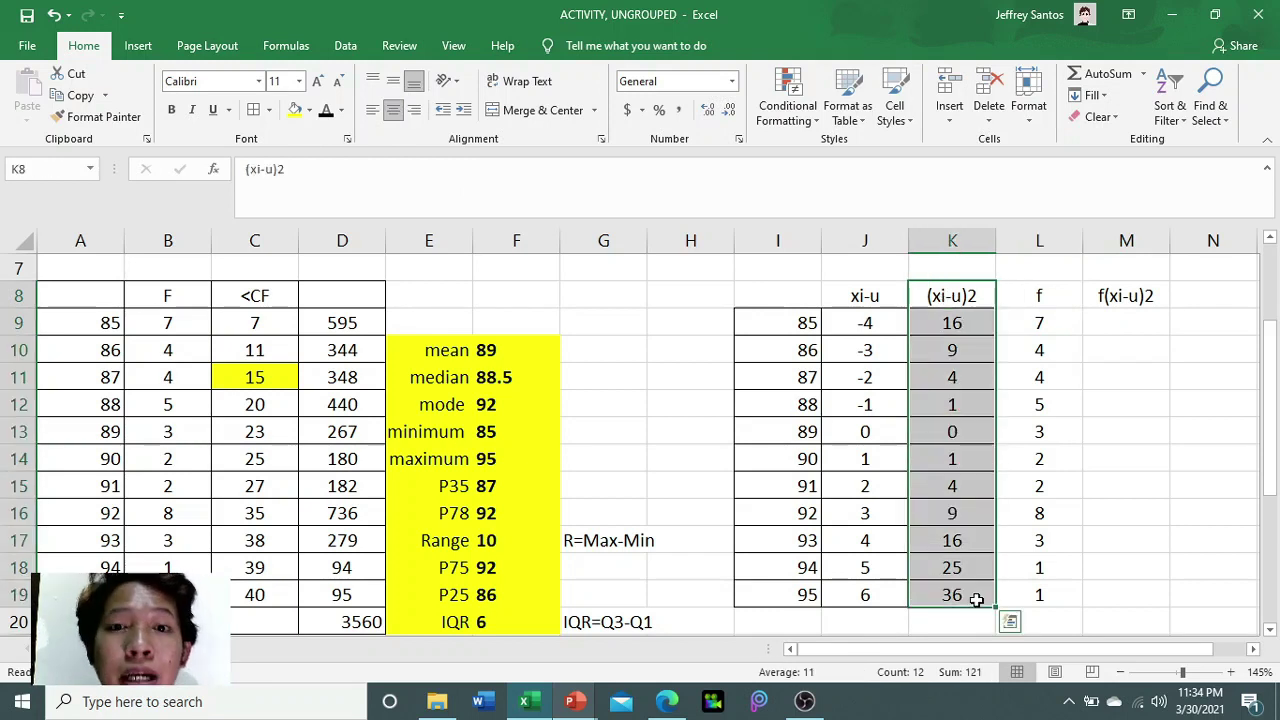
pyautogui.click(1040, 326)
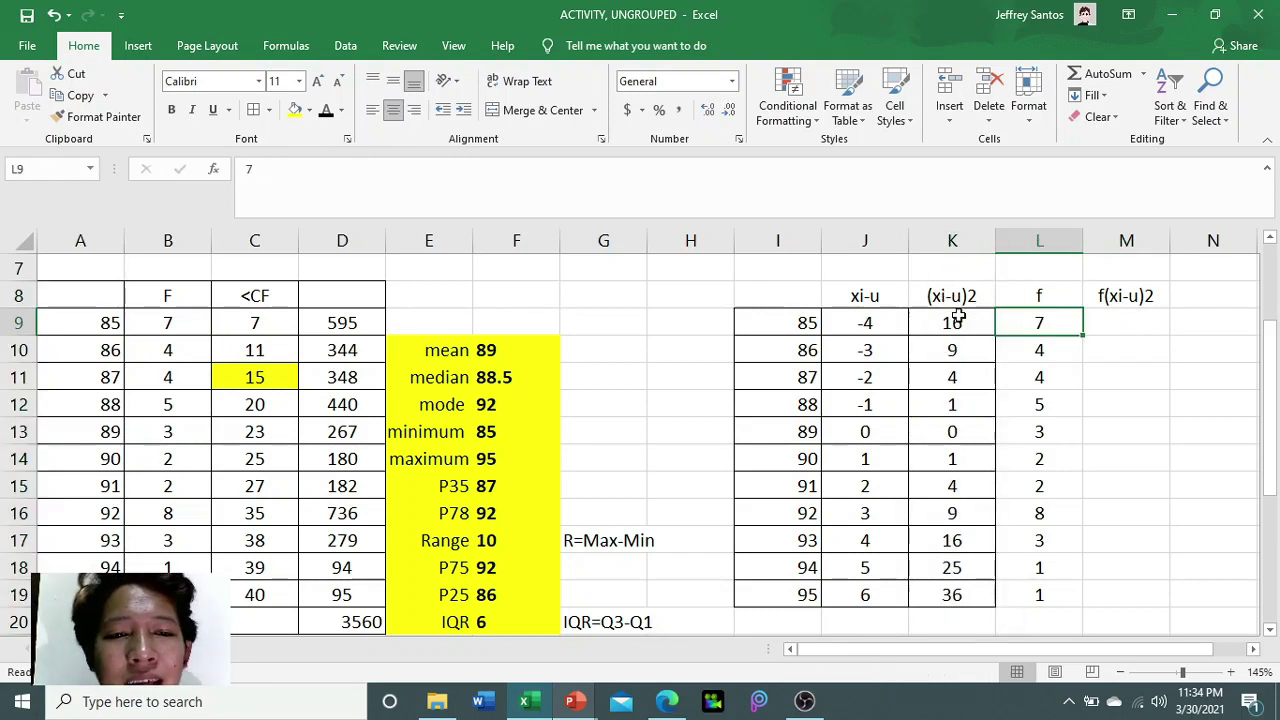
pyautogui.click(1108, 320)
pyautogui.write('=')
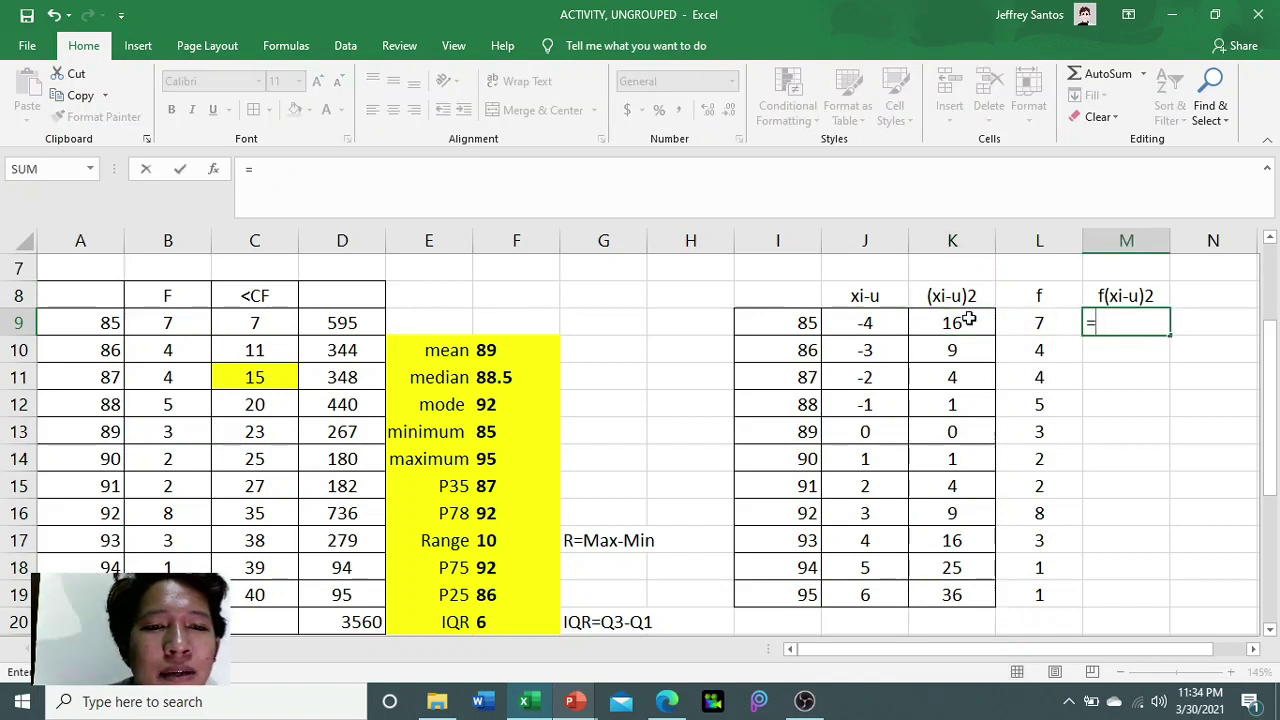
pyautogui.click(969, 319)
pyautogui.write('*')
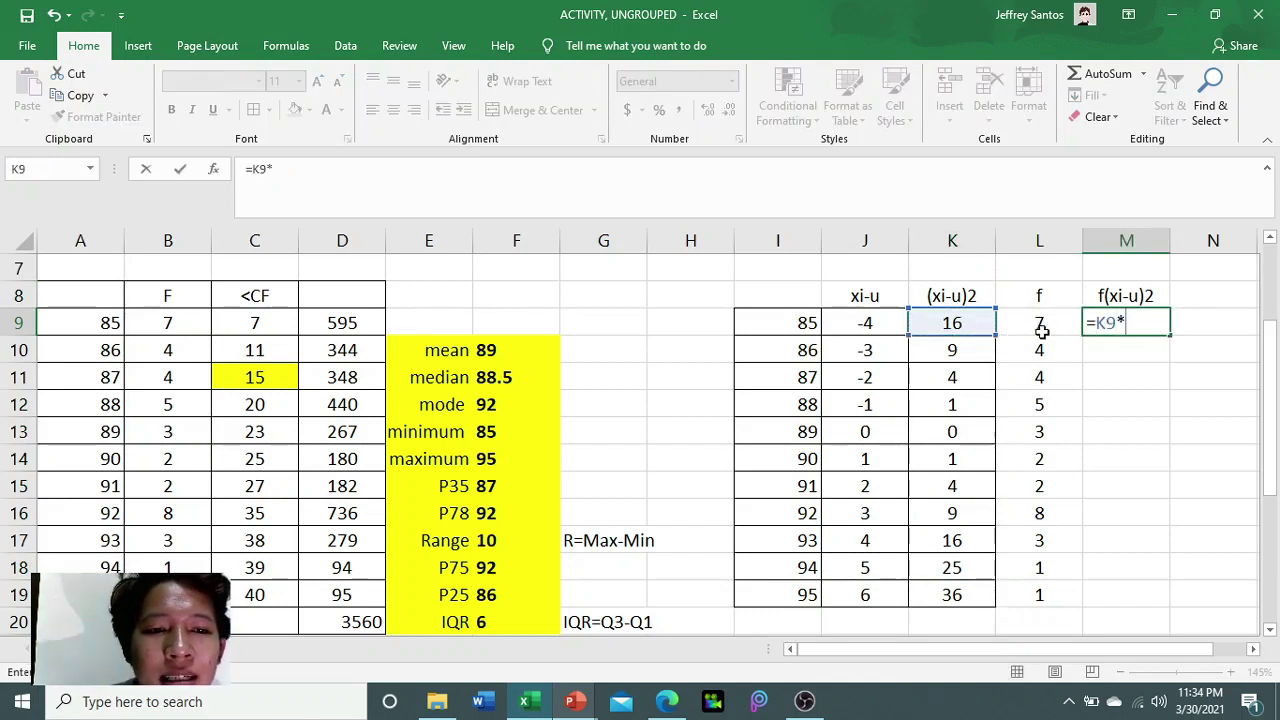
pyautogui.click(1040, 326)
pyautogui.press('Return')
# - Fill the product formula from M9 down to M19
pyautogui.click(1140, 320)
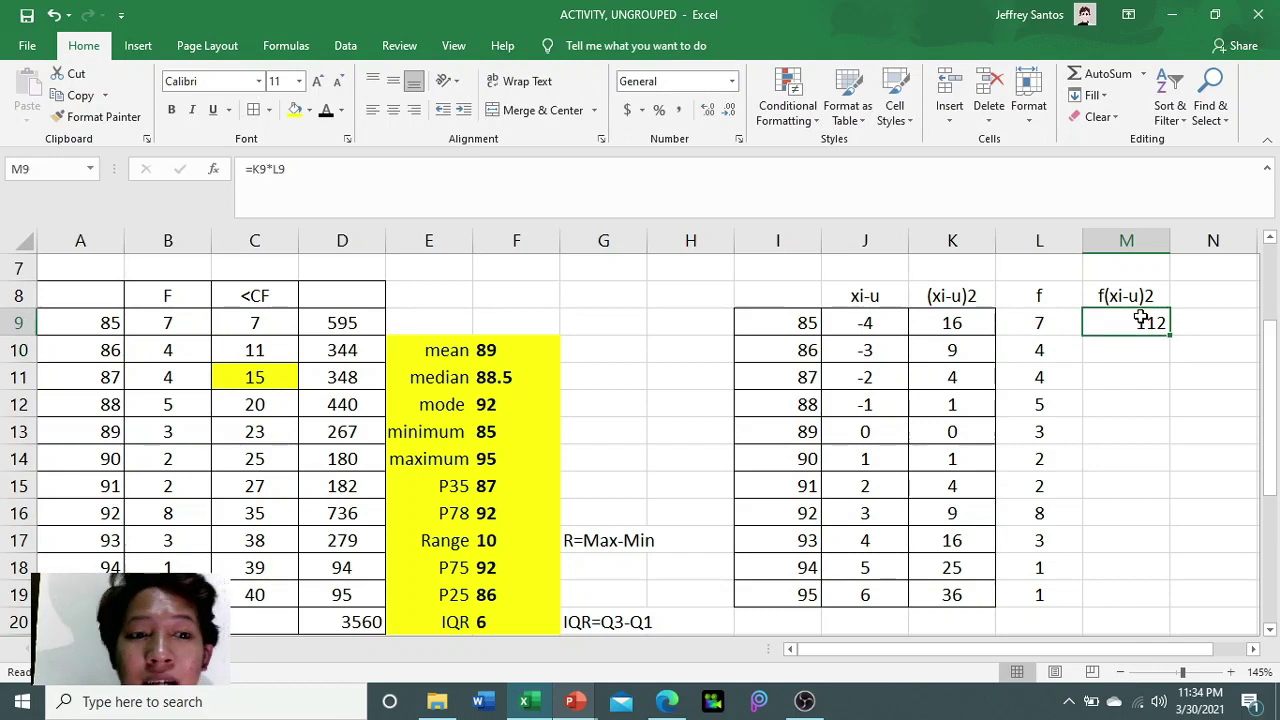
pyautogui.moveTo(955, 351); pyautogui.dragTo(1000, 404)
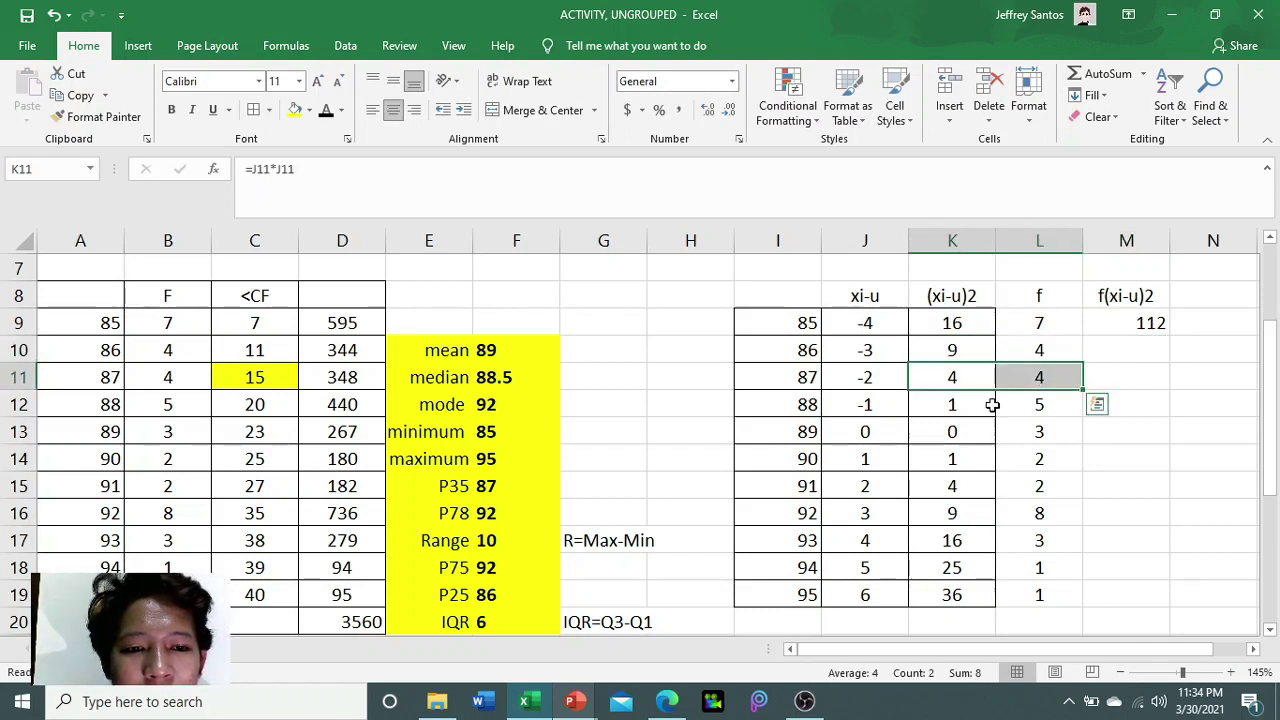
pyautogui.click(1133, 320)
pyautogui.moveTo(1169, 336); pyautogui.dragTo(1136, 596)
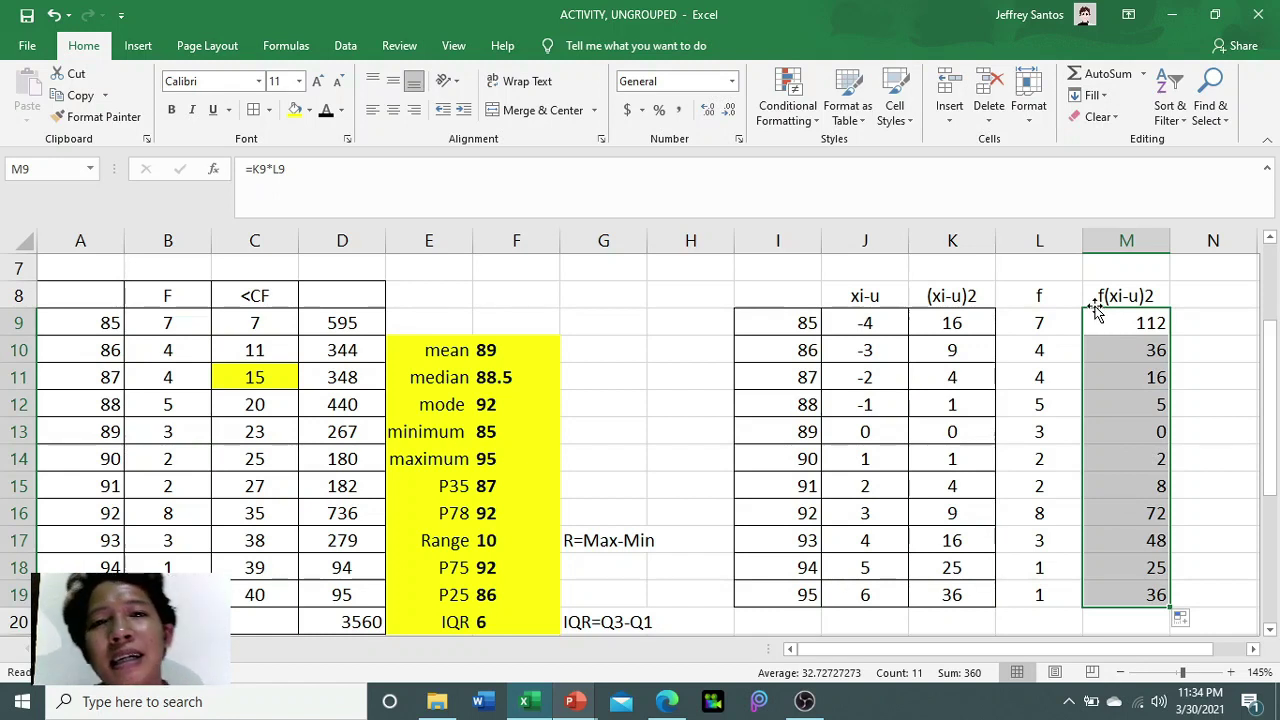
# - Review the variance formula on the slide, and apply all borders to the products in M9:M19
pyautogui.scroll(-1, 1155, 469)
pyautogui.scroll(1, 1155, 469)
pyautogui.hotkey('alt', 'Tab')
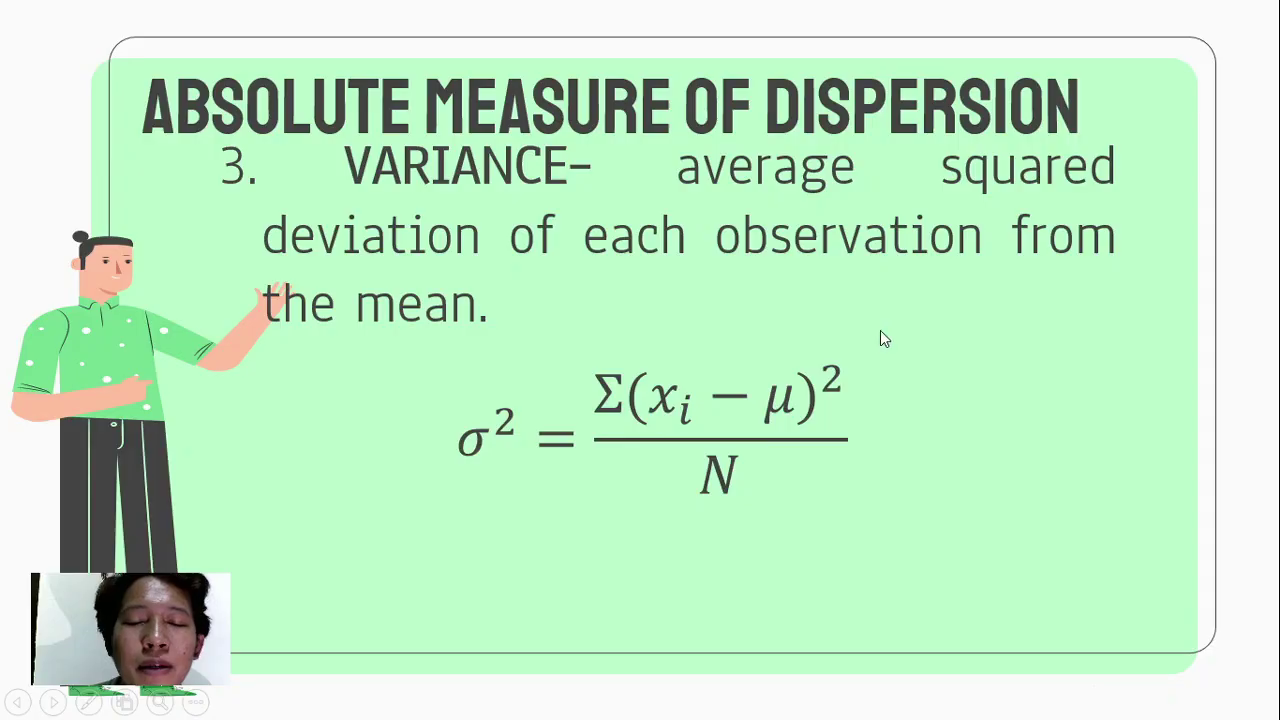
pyautogui.hotkey('alt', 'Tab')
pyautogui.scroll(-1, 1146, 491)
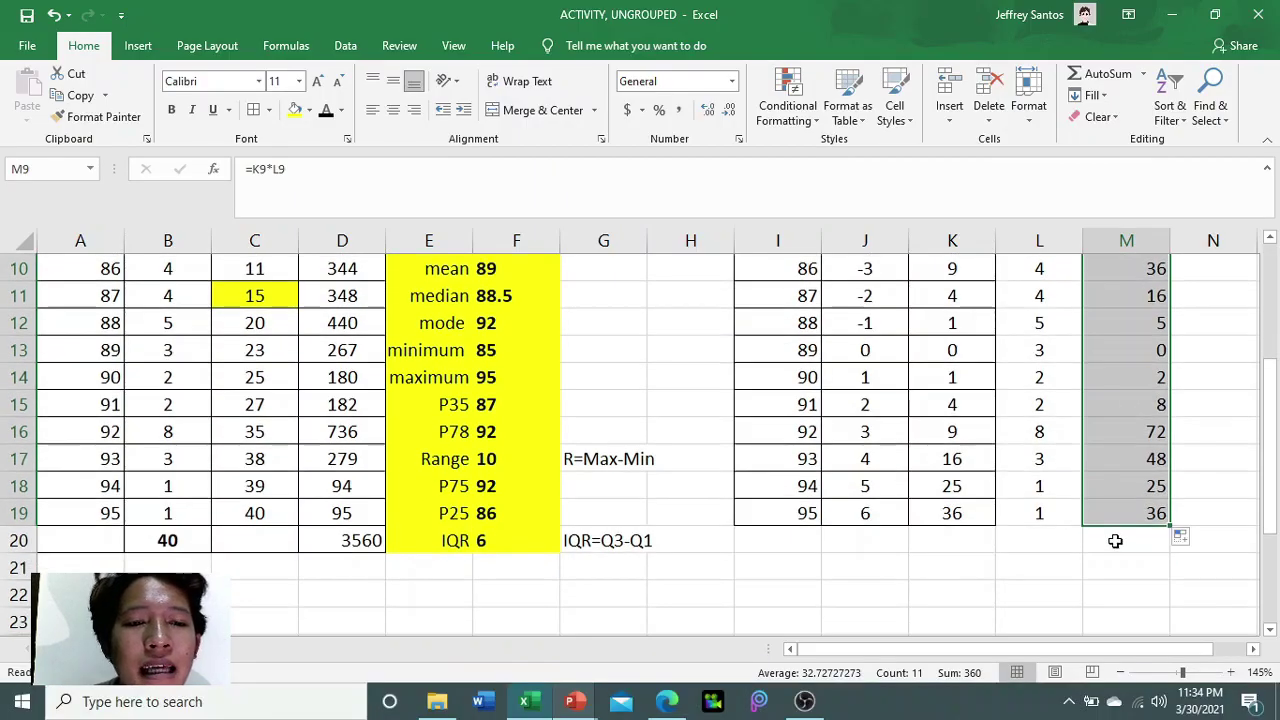
pyautogui.scroll(1, 1058, 444)
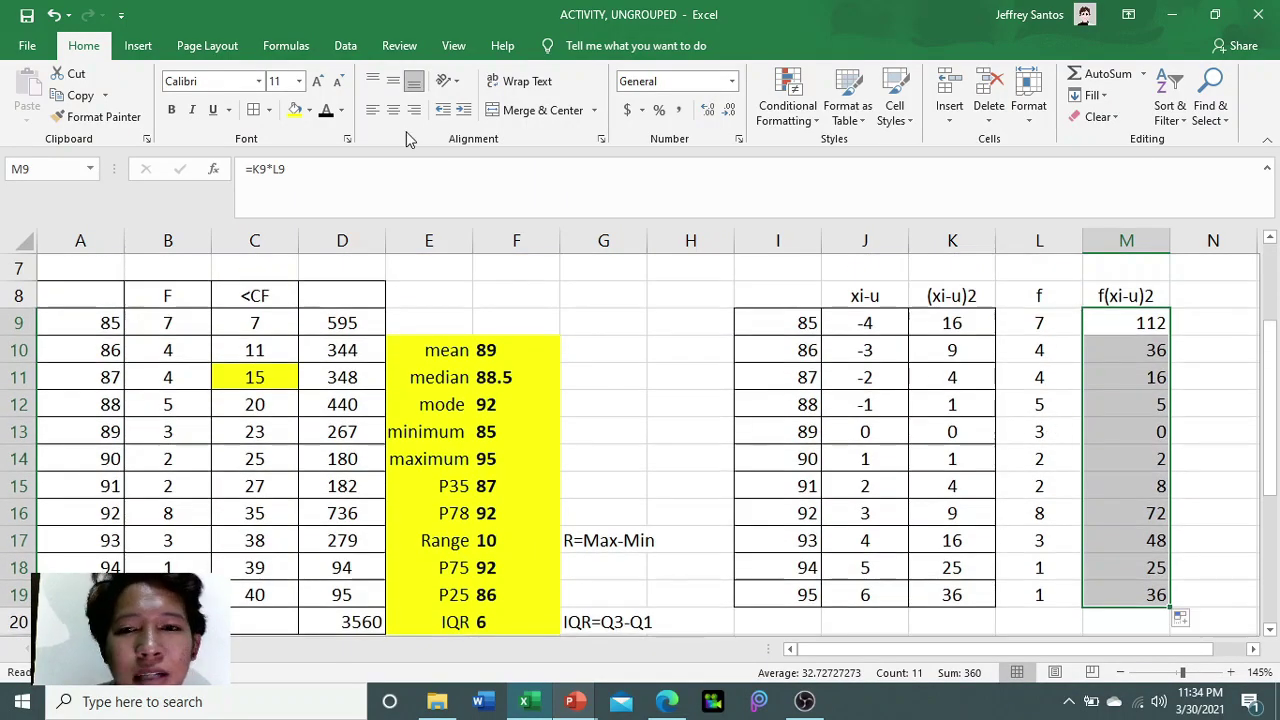
pyautogui.click(1234, 482)
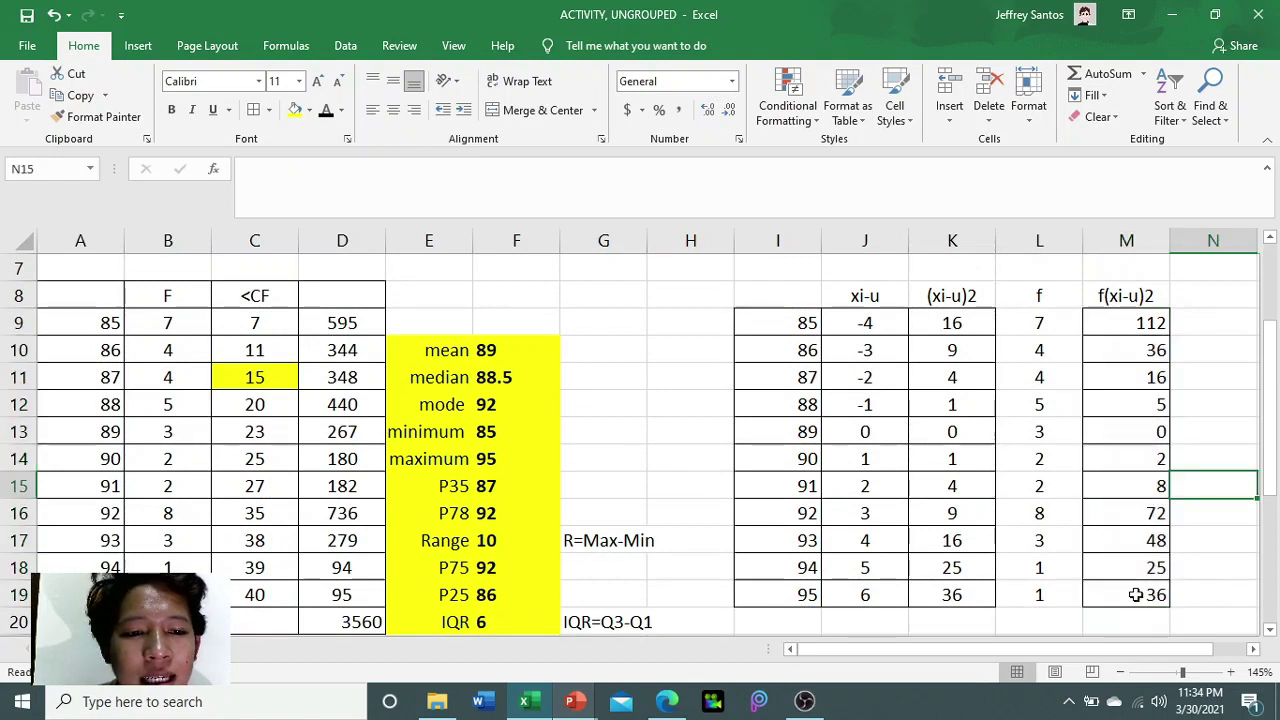
# - Total the f(xi-u)2 column in M20 with the formula =SUM(M9:M19) and make the total bold
pyautogui.click(1136, 622)
pyautogui.write('=sum(')
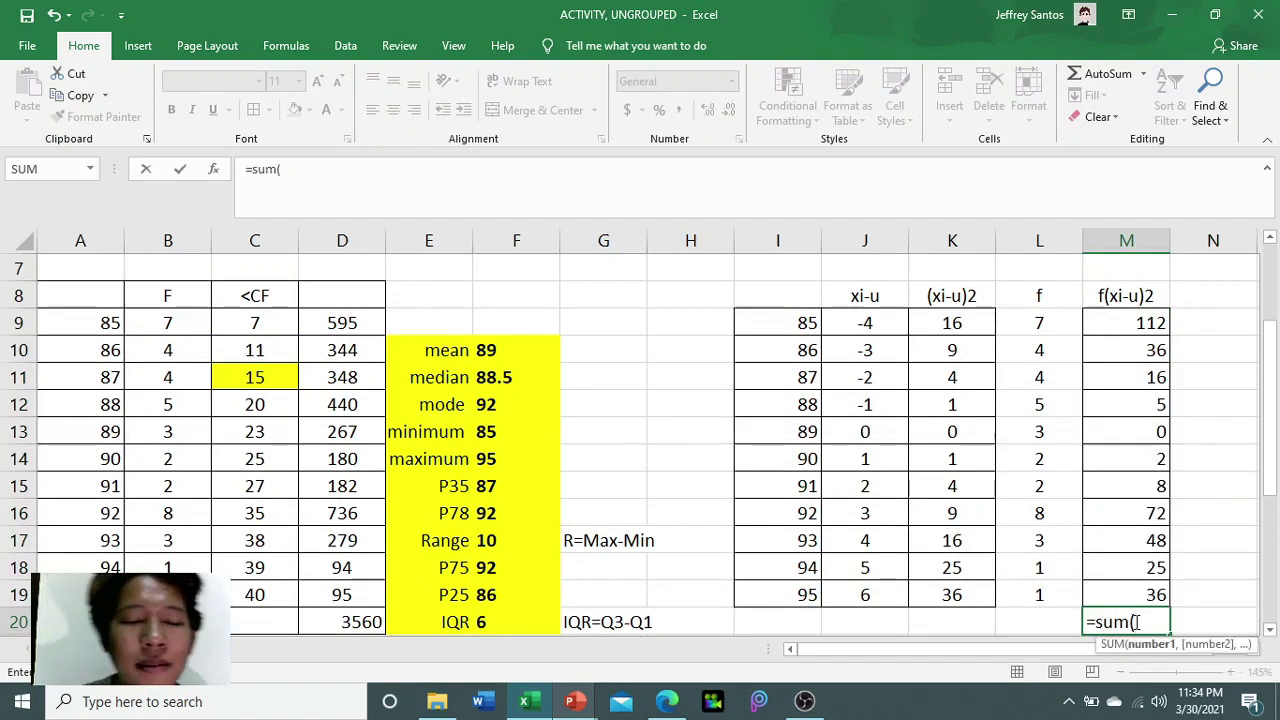
pyautogui.moveTo(1110, 316); pyautogui.dragTo(1126, 589)
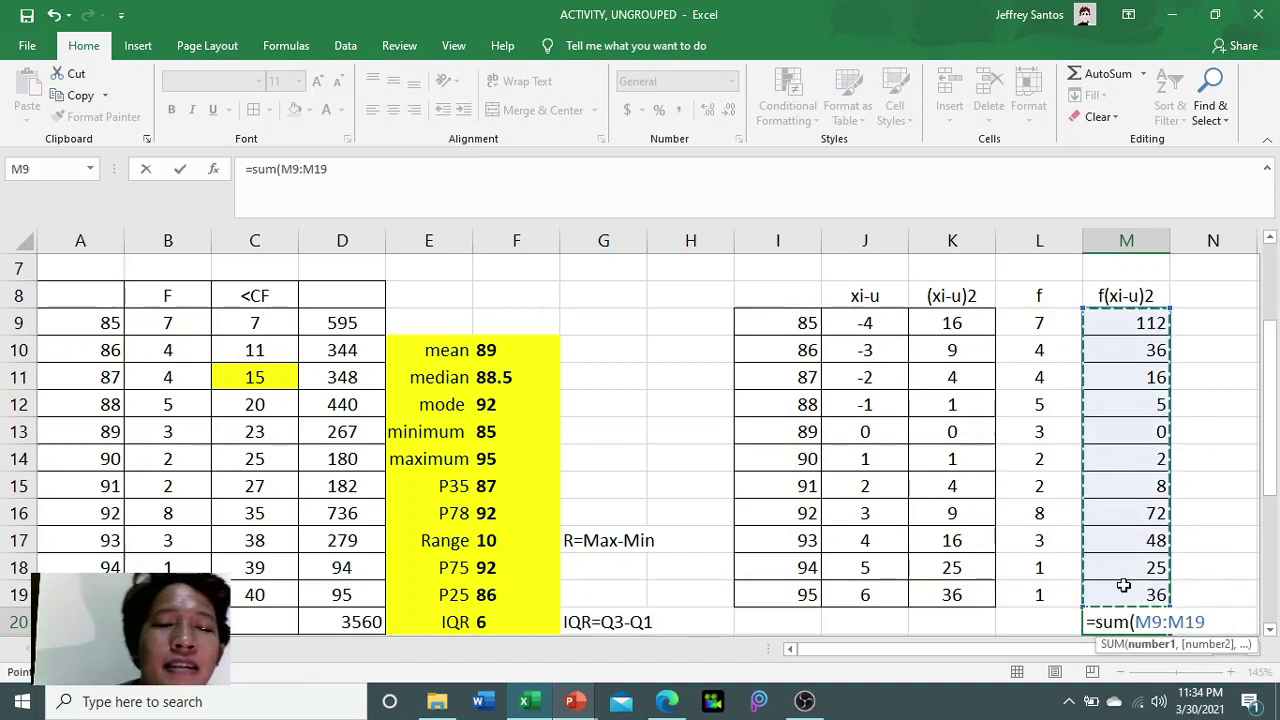
pyautogui.press('Return')
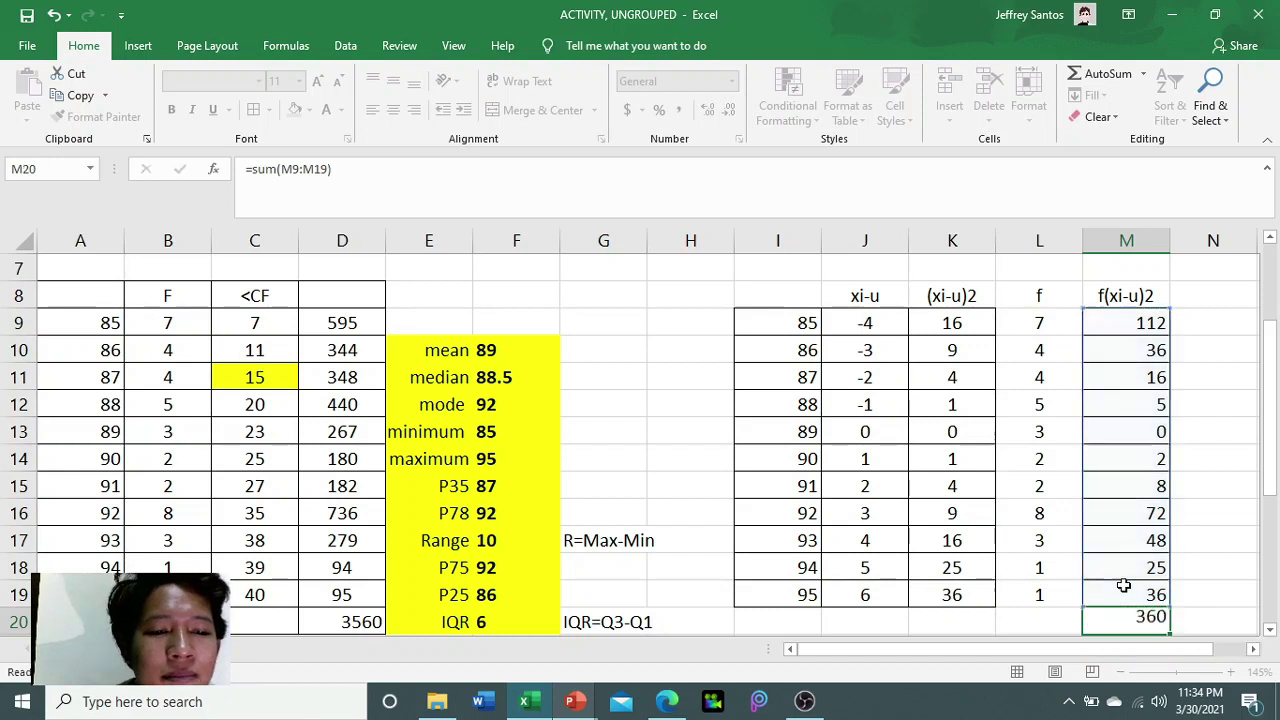
pyautogui.click(1127, 593)
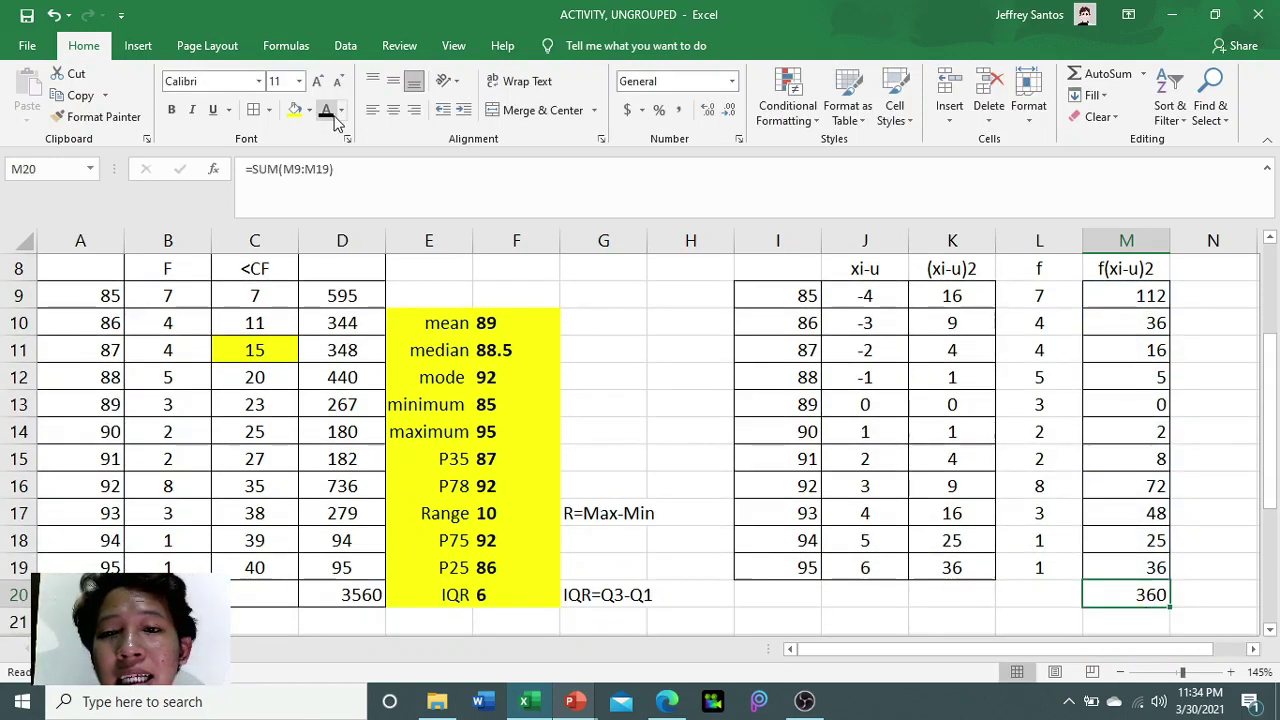
pyautogui.click(172, 110)
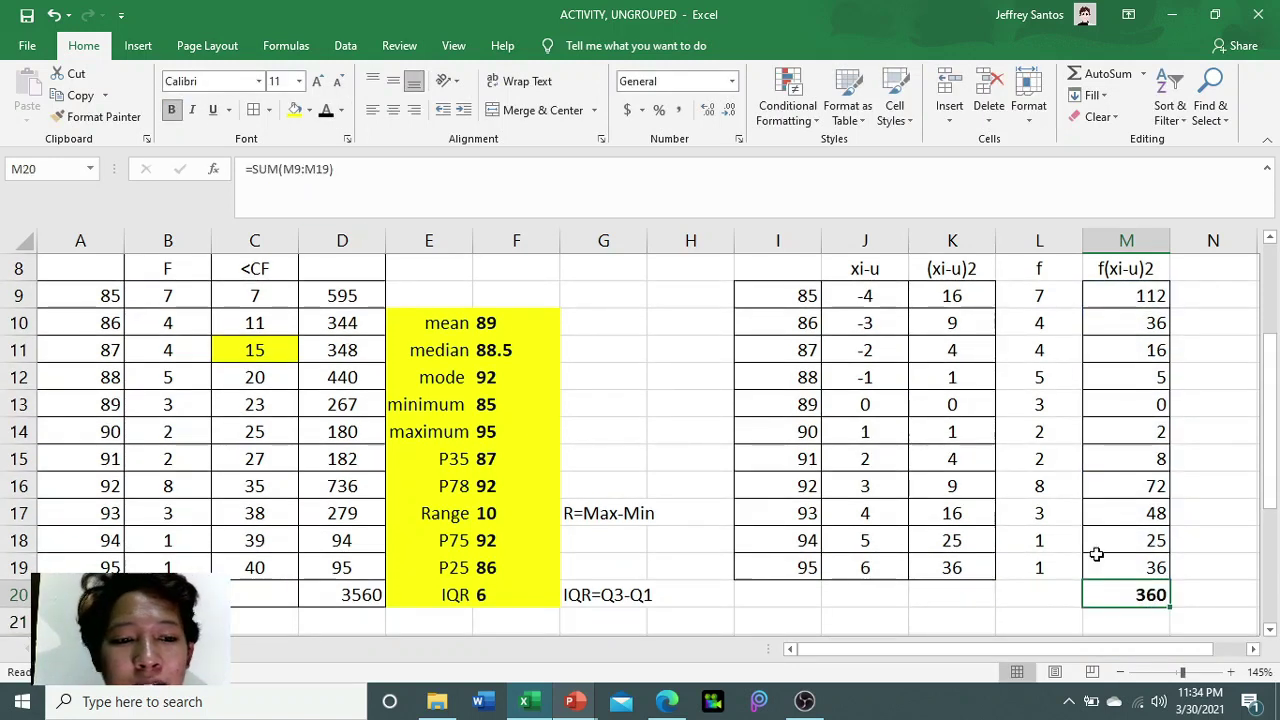
pyautogui.scroll(-1, 1204, 580)
pyautogui.click(1203, 514)
pyautogui.click(1122, 515)
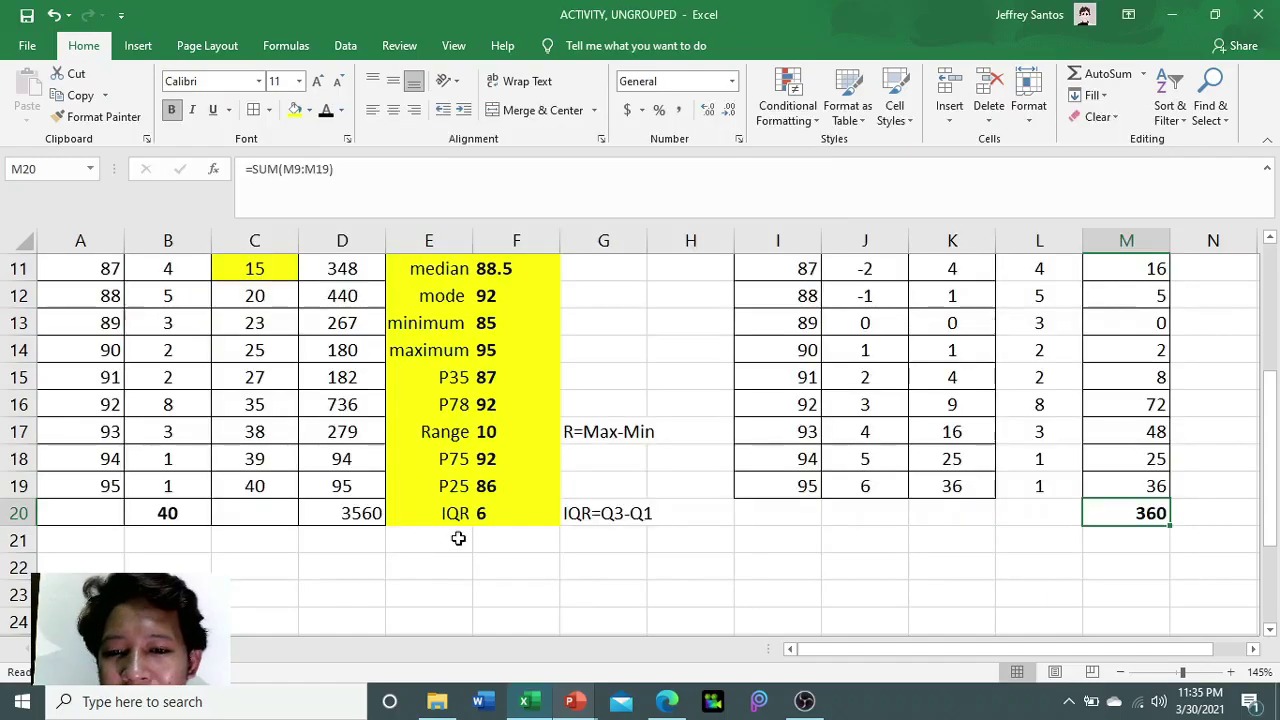
# - Enter the label variance in E21, directly below the IQR label
pyautogui.click(459, 540)
pyautogui.write('variance')
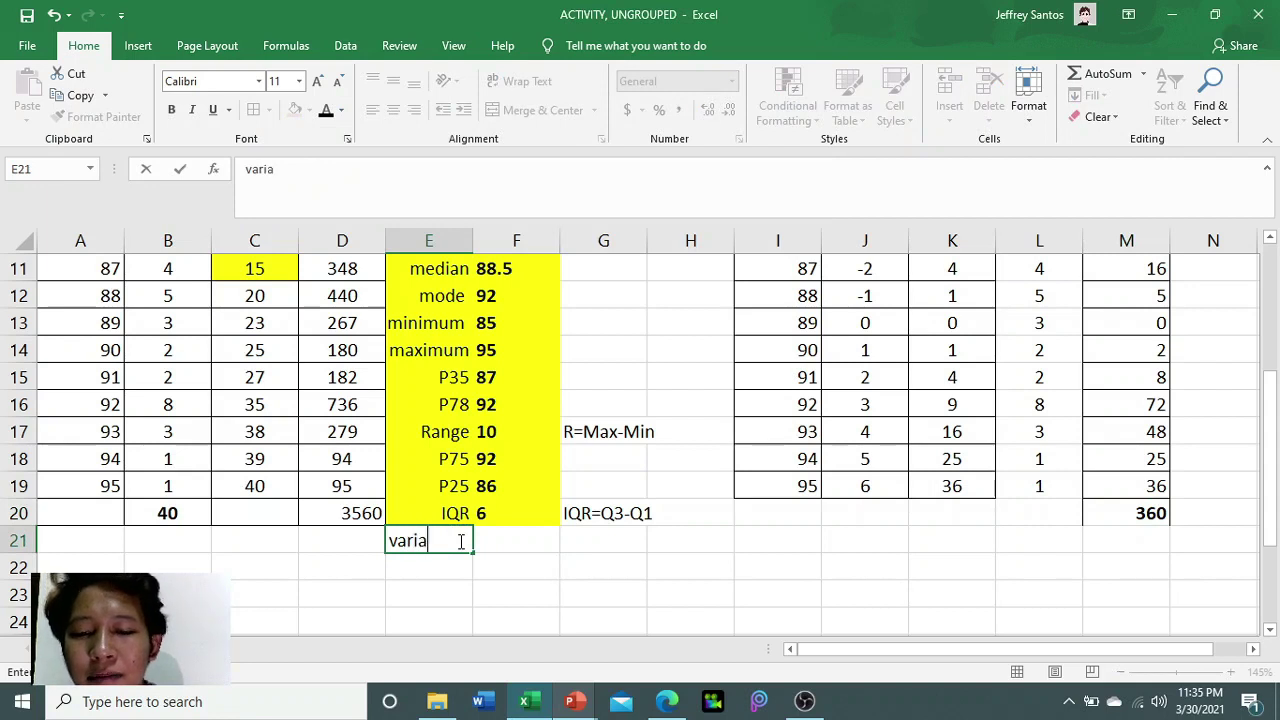
pyautogui.press('Return')
pyautogui.press('Up')
pyautogui.press('Right')
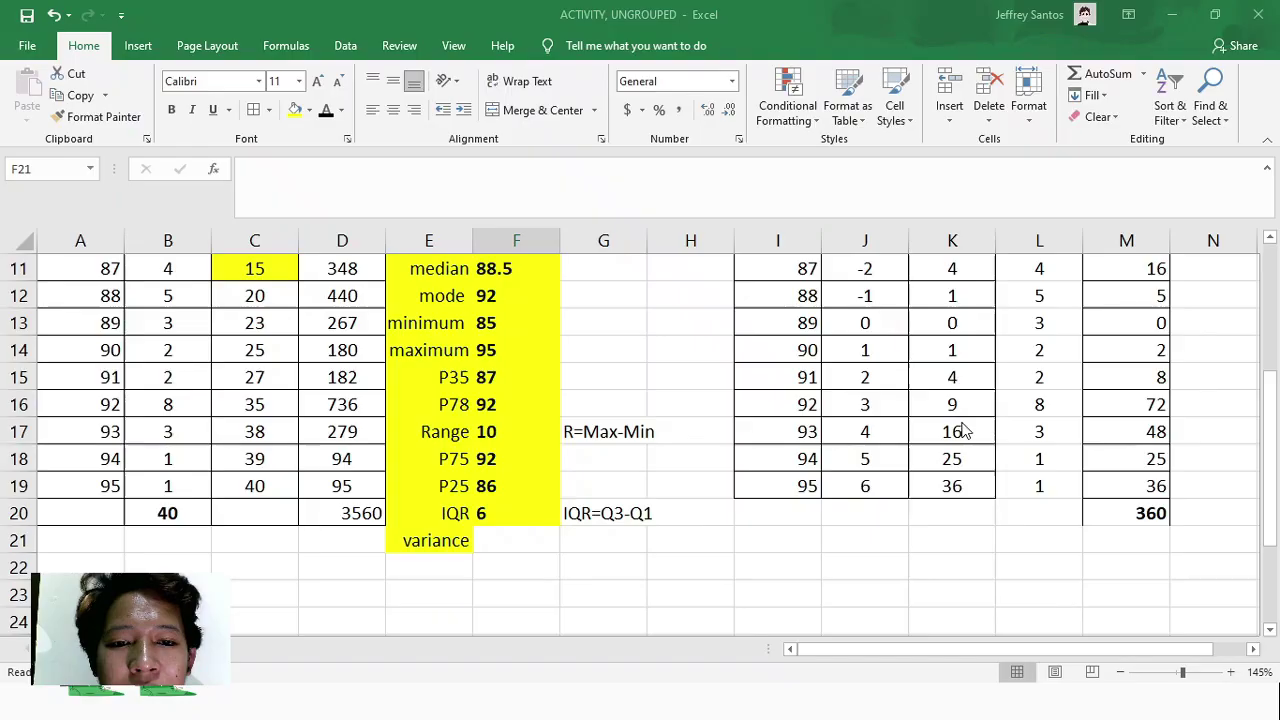
# - Highlight the f(xi-u)2 total in M20 in yellow and check the total frequency in B20
pyautogui.click(1141, 513)
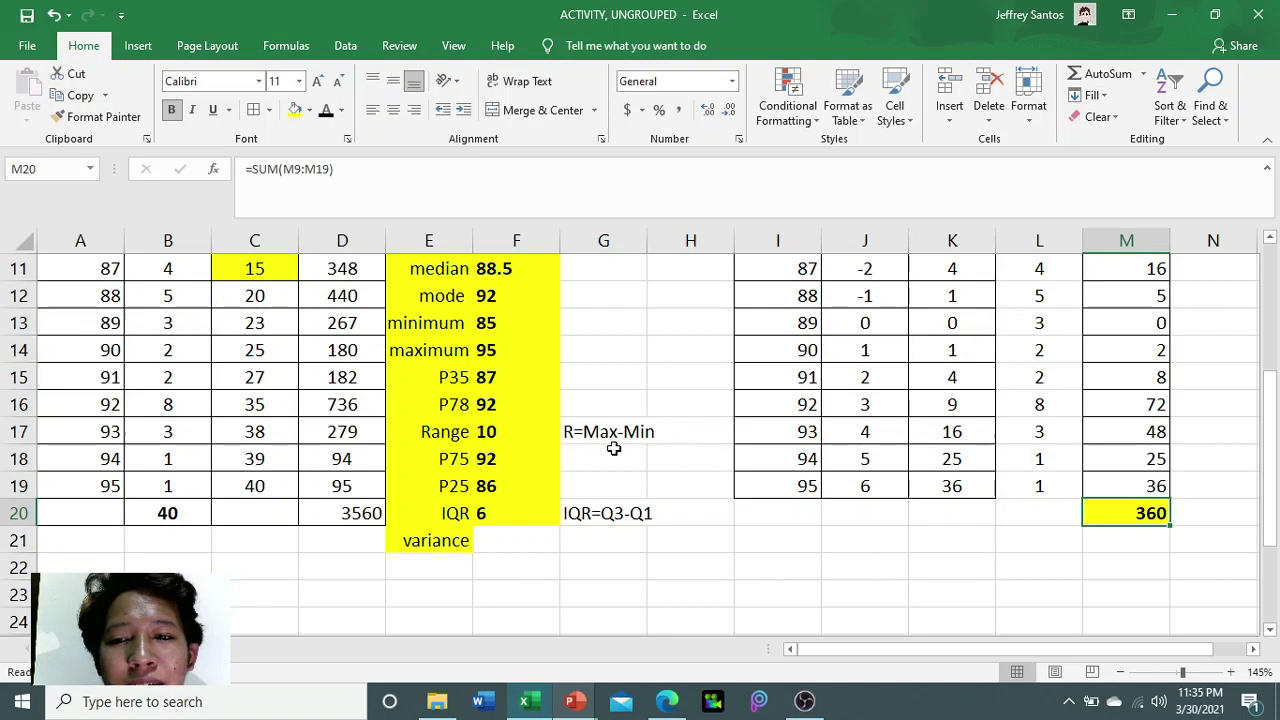
pyautogui.click(198, 510)
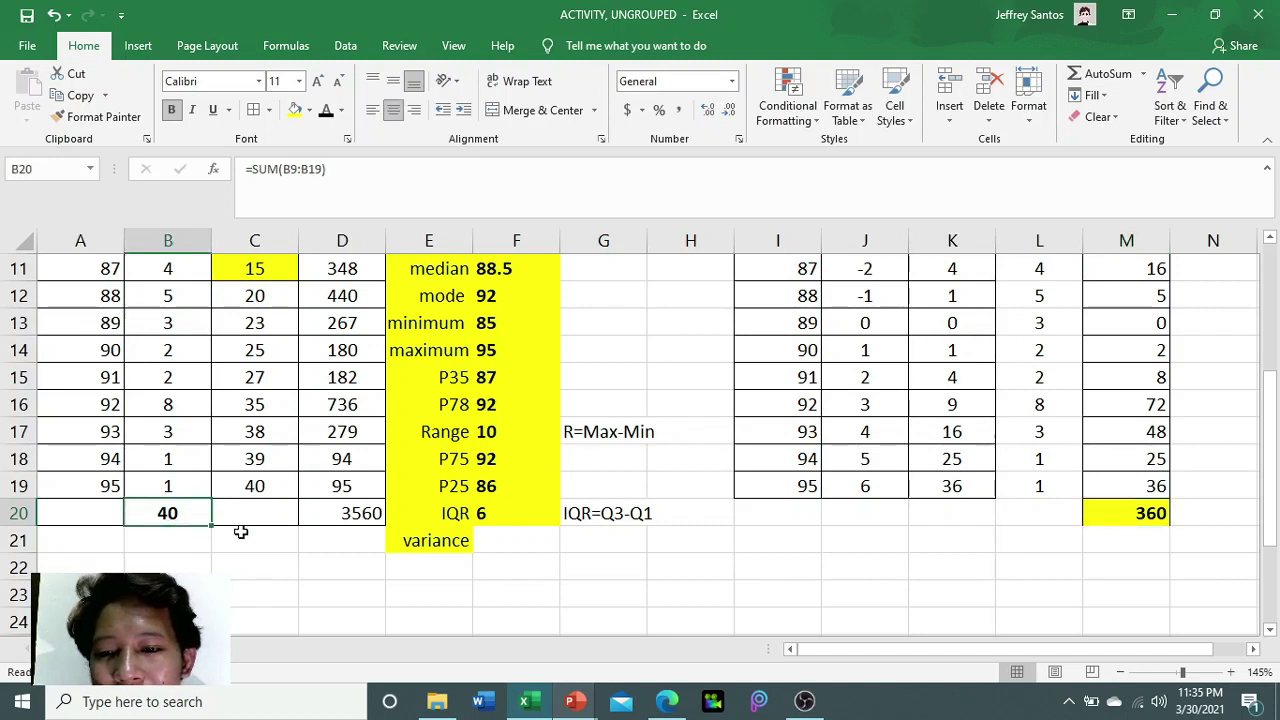
pyautogui.click(502, 541)
pyautogui.click(1109, 540)
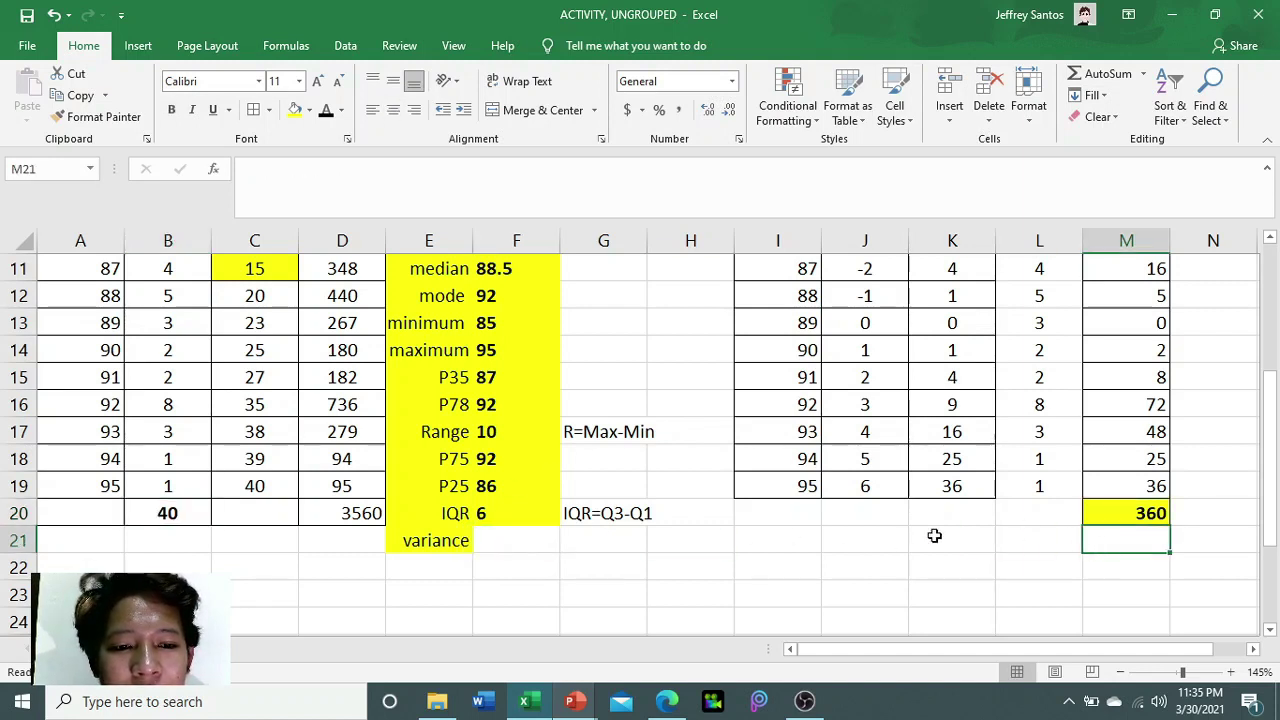
# - Calculate the variance in F21 with the formula =360/40
pyautogui.click(540, 531)
pyautogui.write('=')
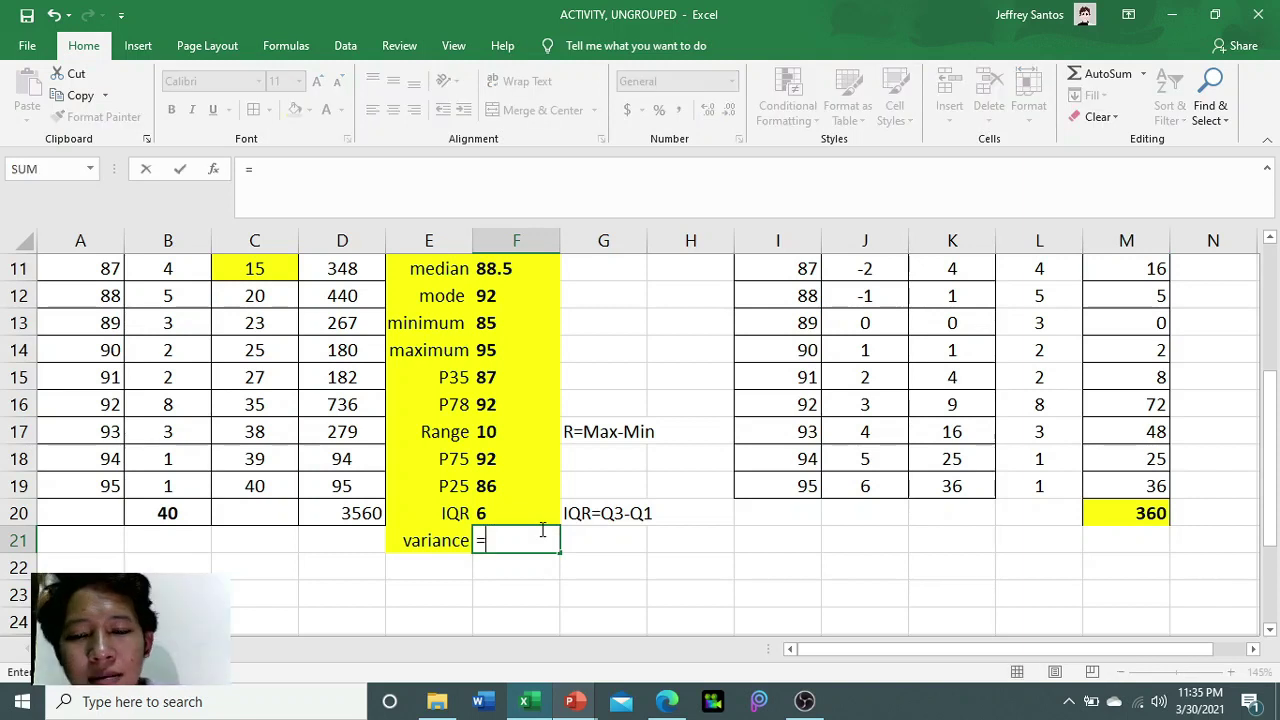
pyautogui.write('360')
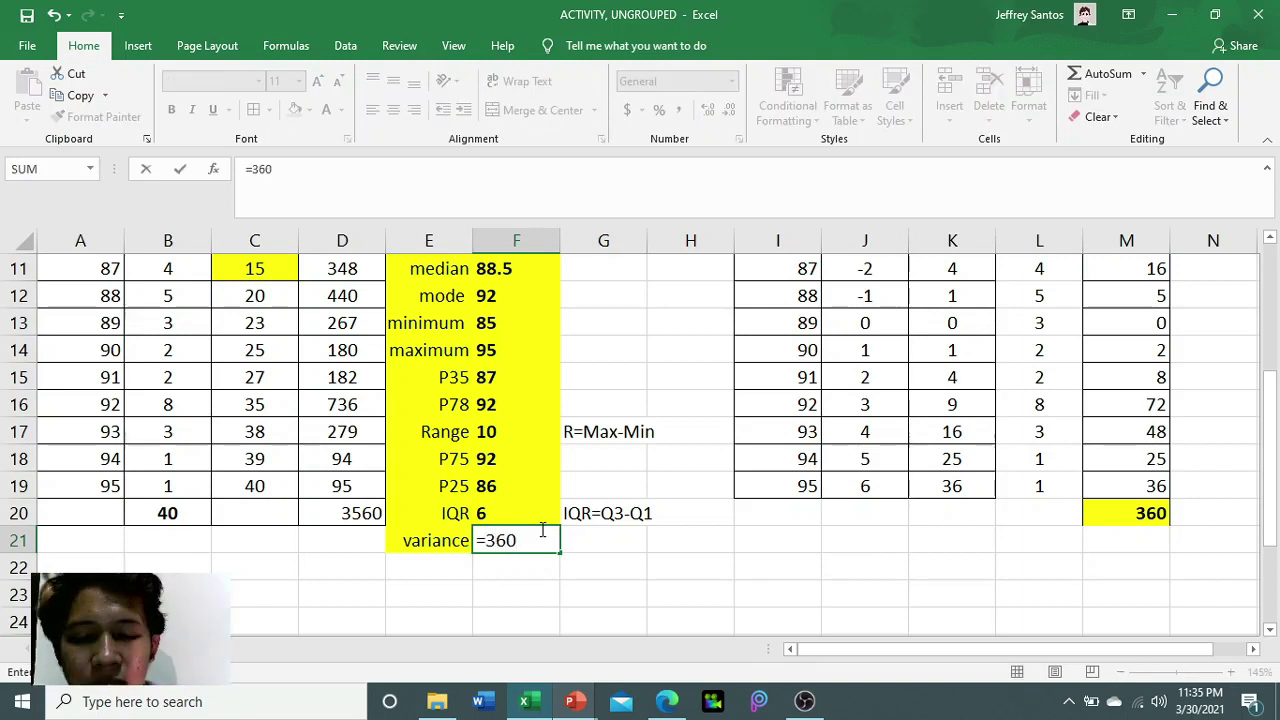
pyautogui.write('/40')
pyautogui.press('Return')
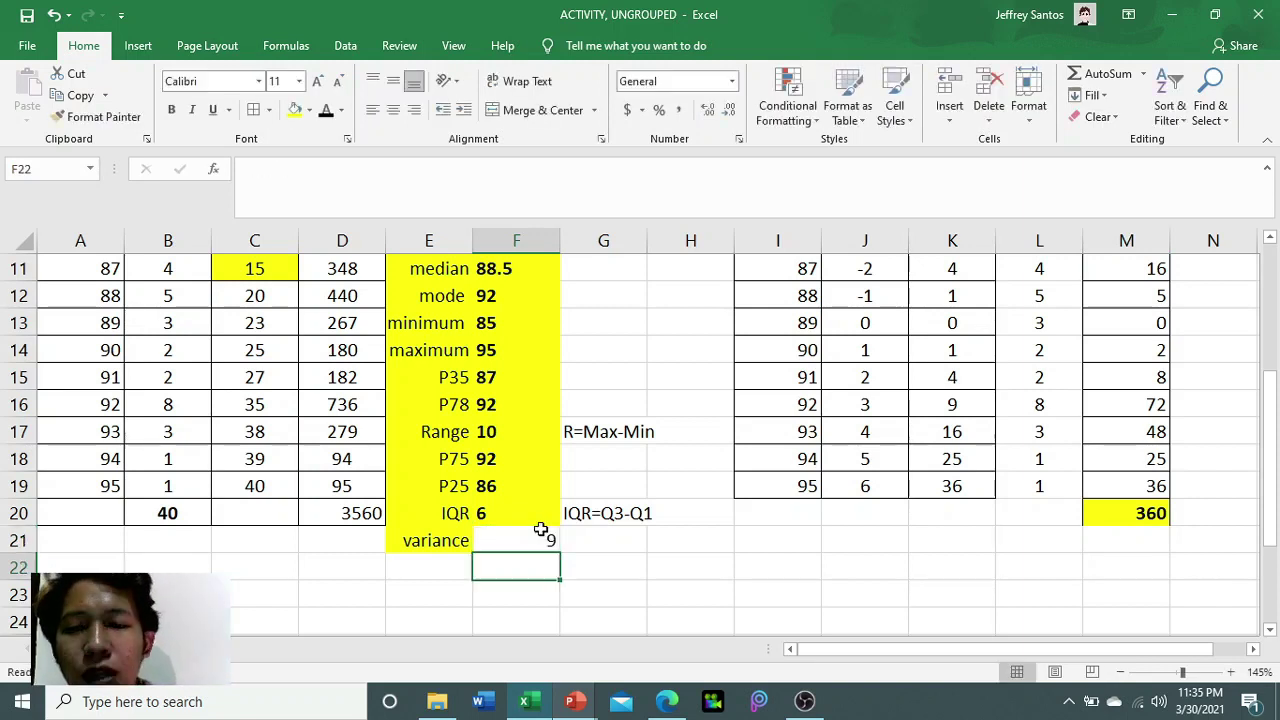
# - Left-align the variance value in F21 and make it bold
pyautogui.click(535, 541)
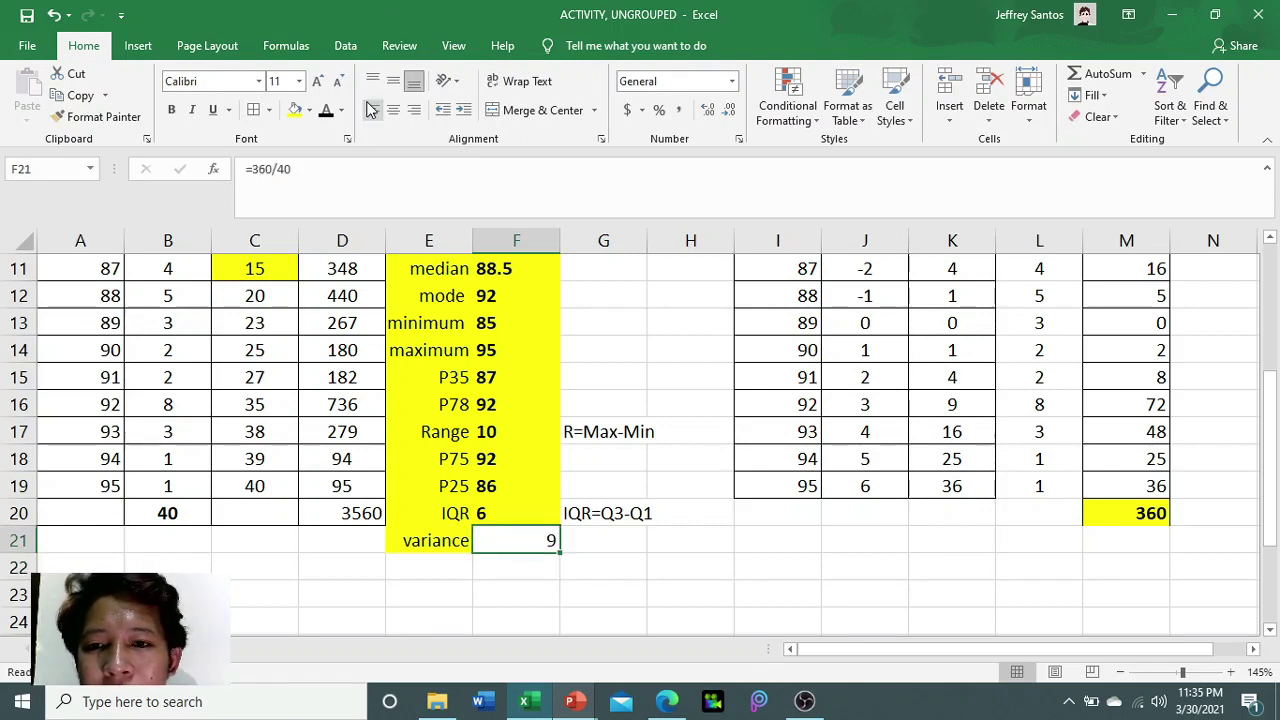
pyautogui.click(371, 110)
pyautogui.click(171, 110)
pyautogui.click(566, 597)
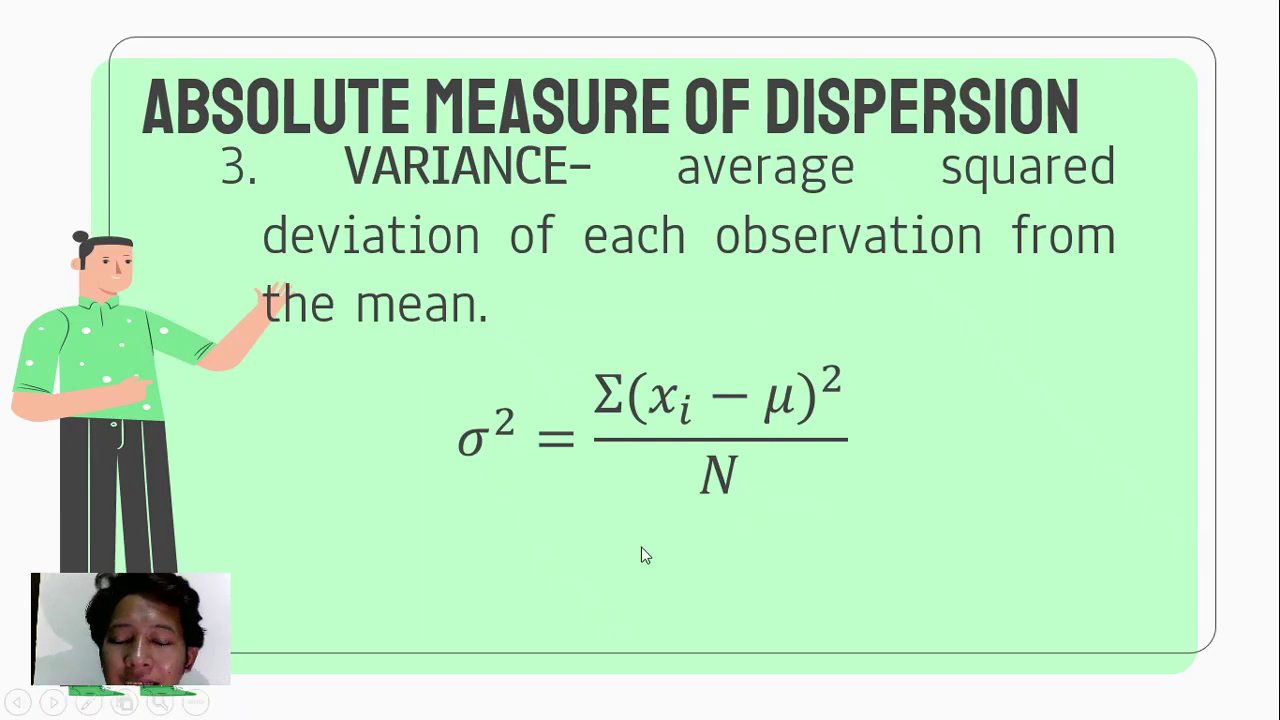
# - Advance the slideshow to the standard deviation definition, and enter the label SD in E22 of the worksheet
pyautogui.click(729, 503)
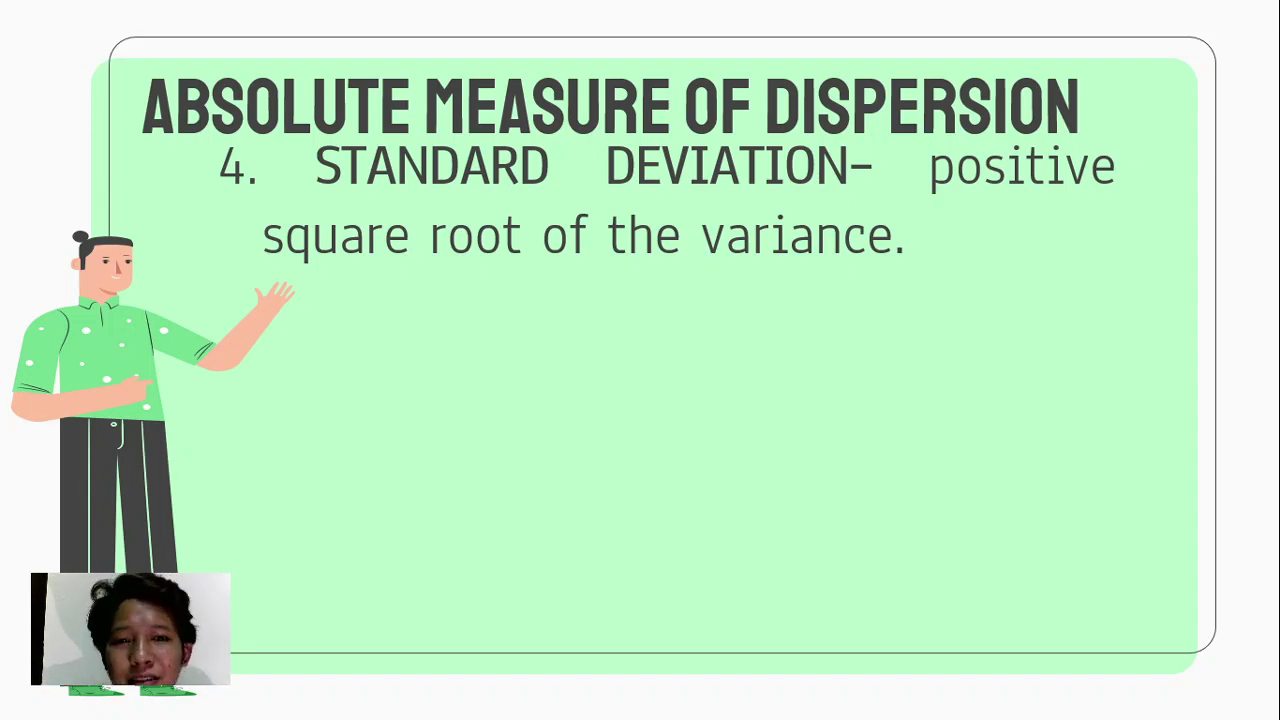
pyautogui.hotkey('alt', 'Tab')
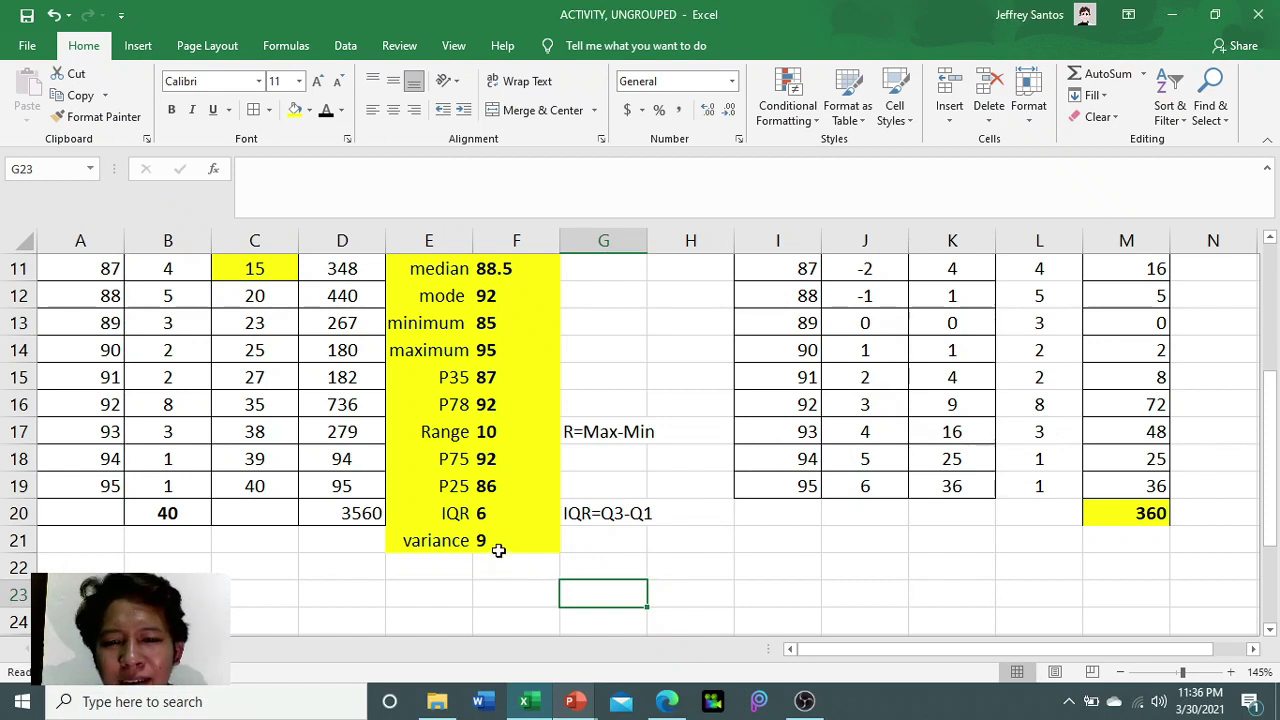
pyautogui.click(498, 550)
pyautogui.click(449, 558)
pyautogui.write('SD')
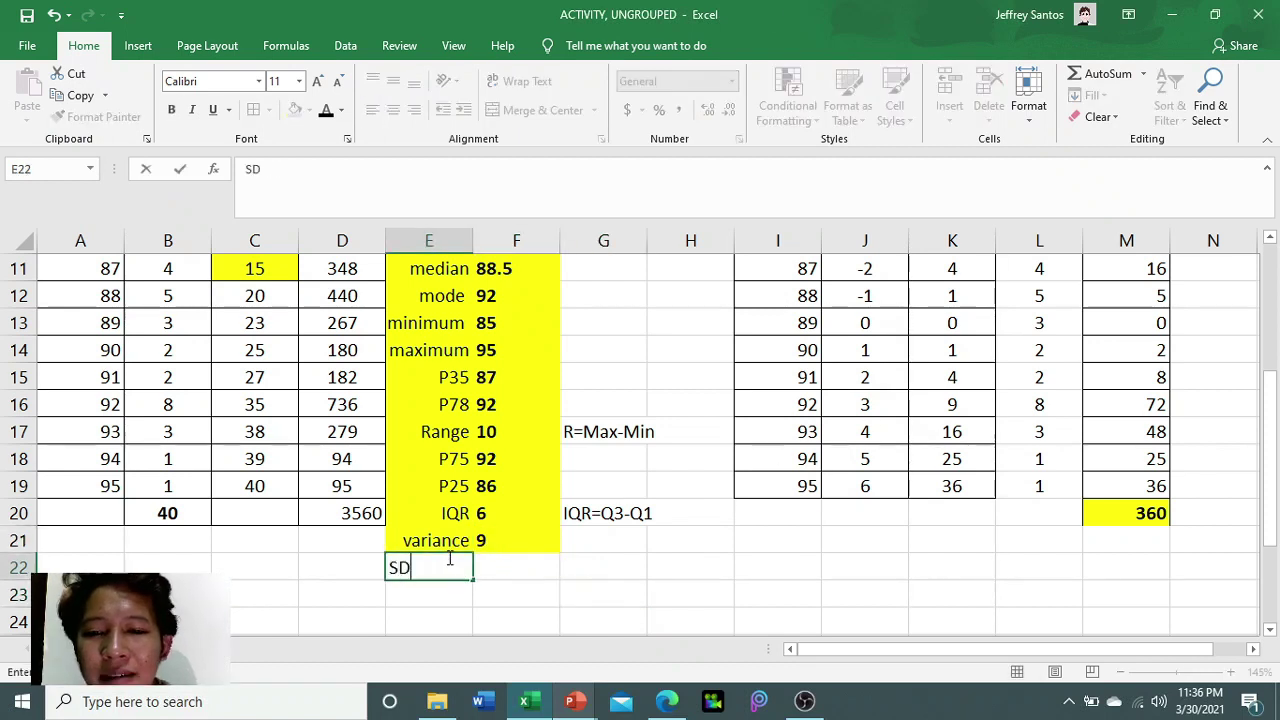
pyautogui.press('Tab')
pyautogui.click(446, 556)
pyautogui.press('Tab')
# - Reveal the standard deviation formula on the slide, and calculate it in F22 with =SQRT(F21)
pyautogui.write('=')
pyautogui.hotkey('alt', 'Tab')
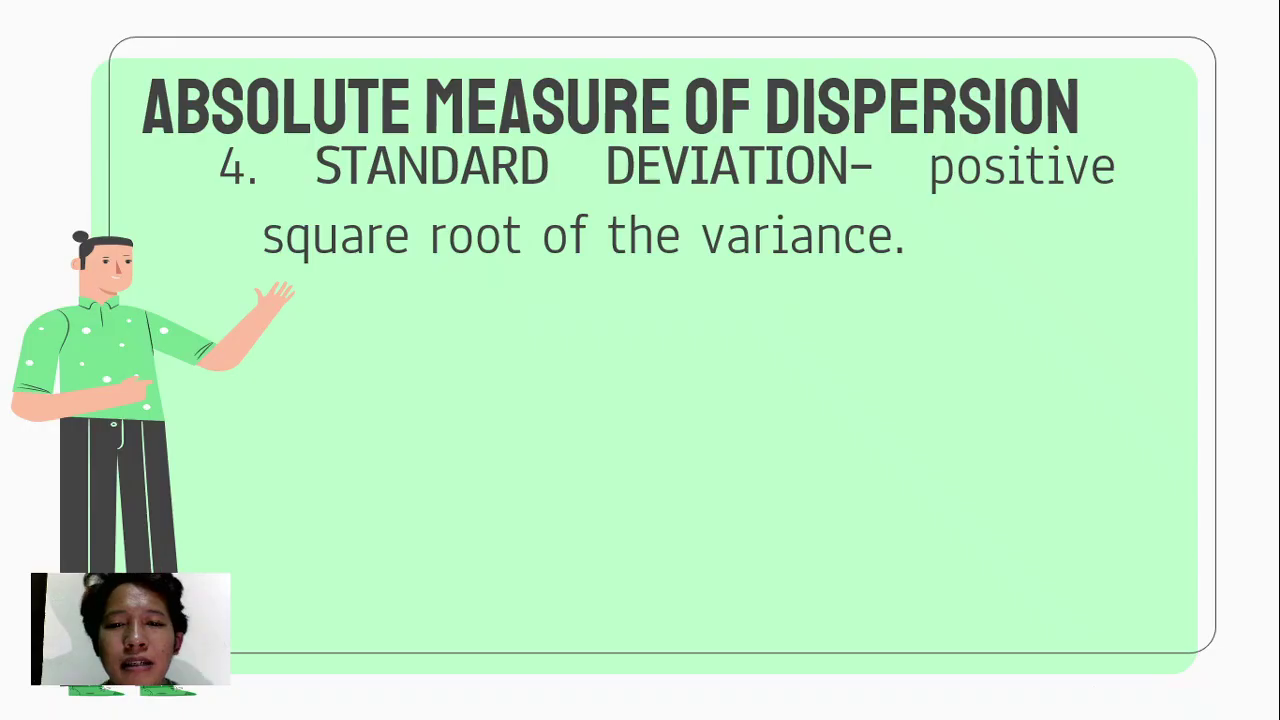
pyautogui.click(778, 441)
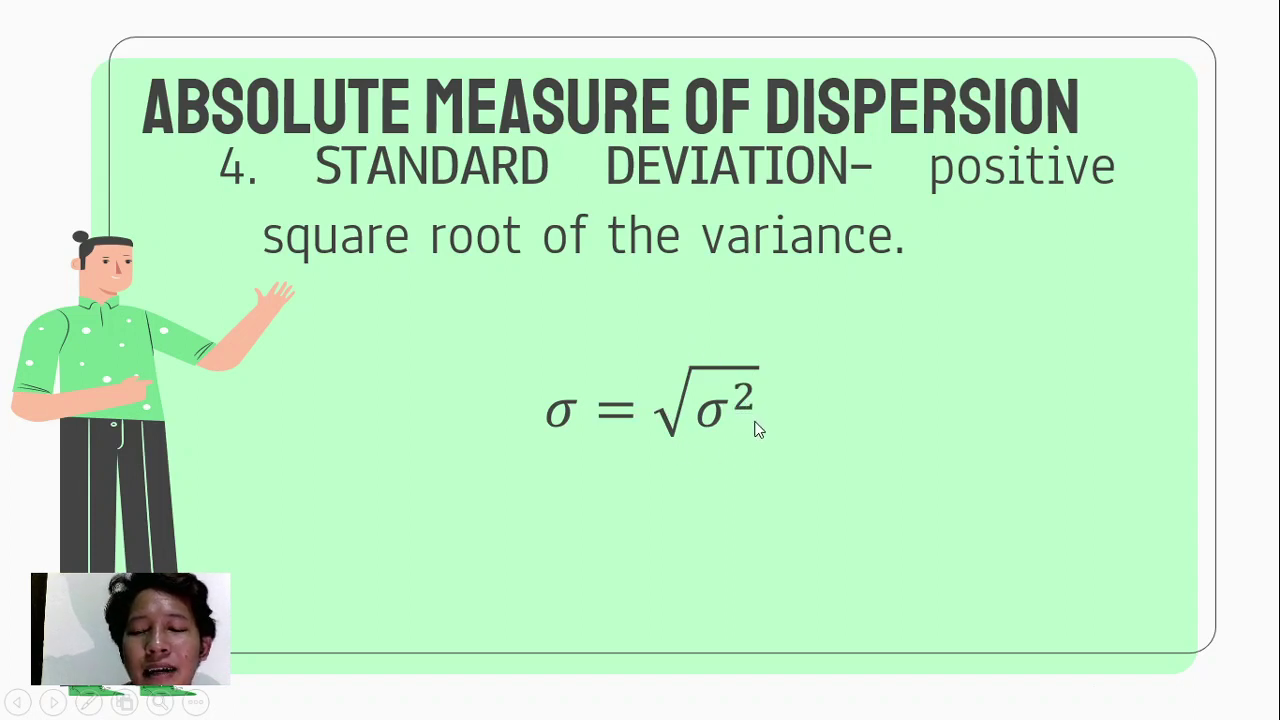
pyautogui.hotkey('alt', 'Tab')
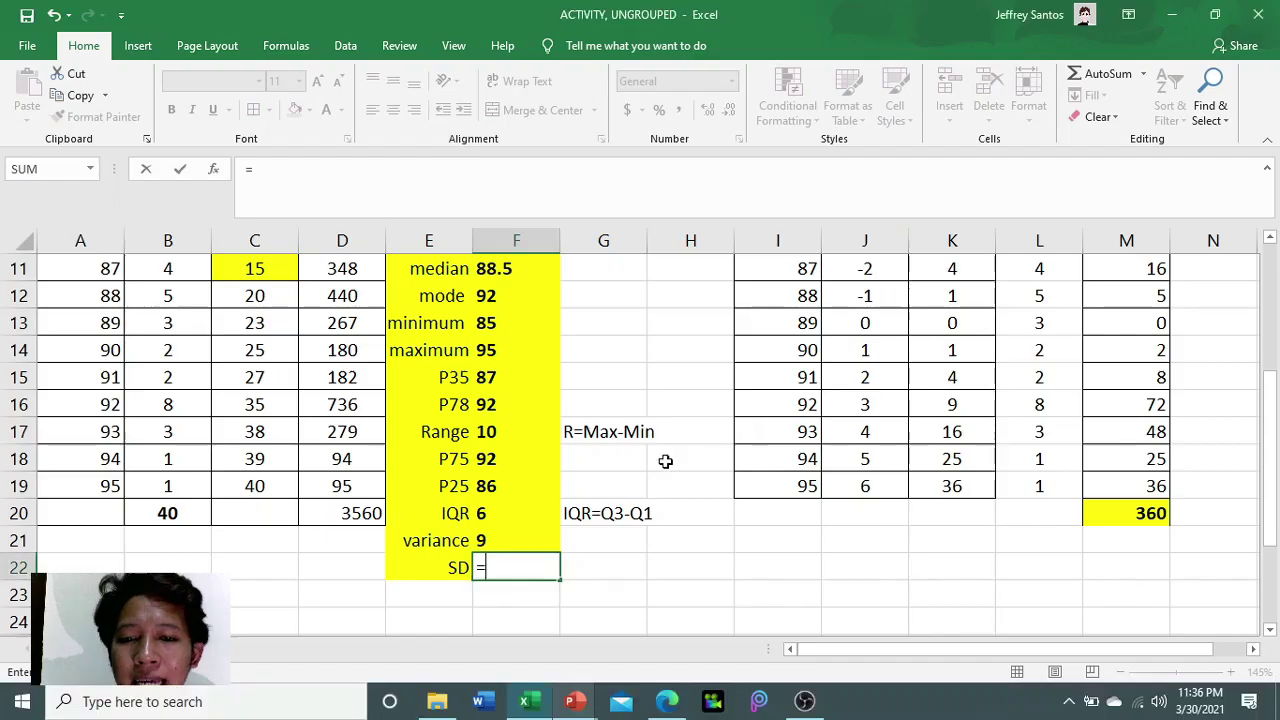
pyautogui.write('sqrt(')
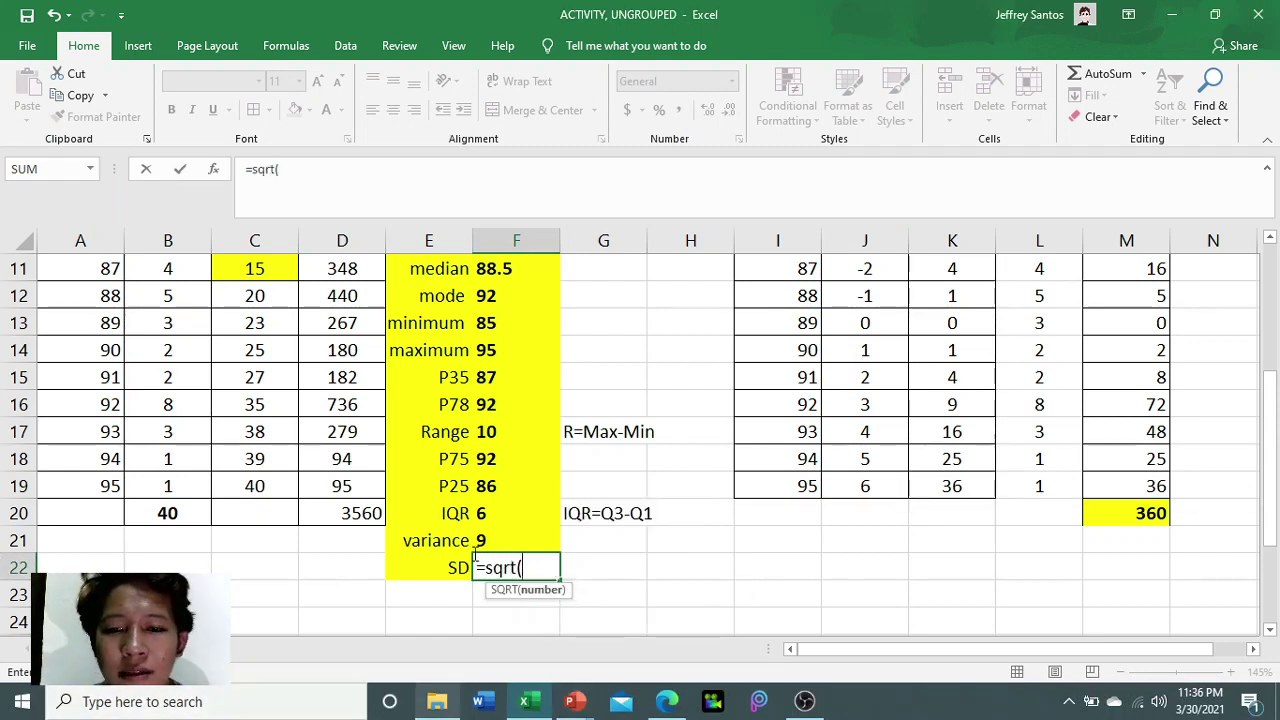
pyautogui.click(494, 540)
pyautogui.write(')')
pyautogui.press('Return')
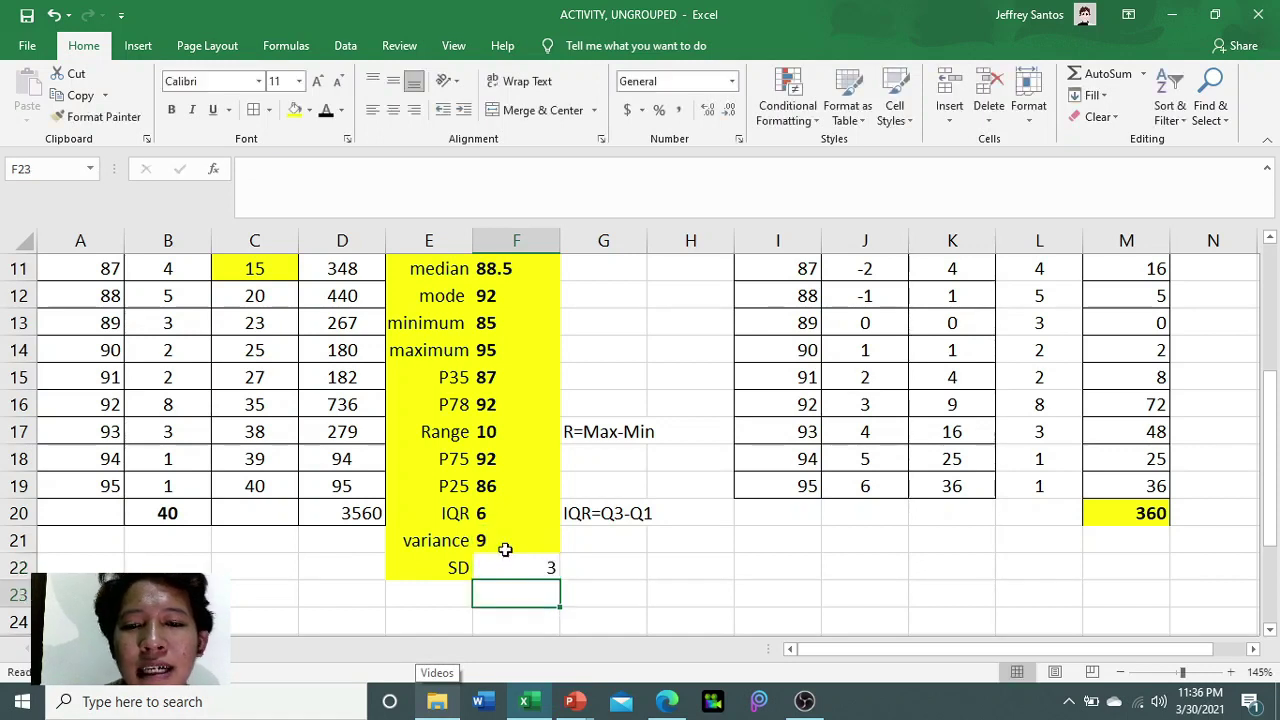
# - Make the standard deviation value in F22 bold and left-aligned
pyautogui.click(514, 567)
pyautogui.click(172, 110)
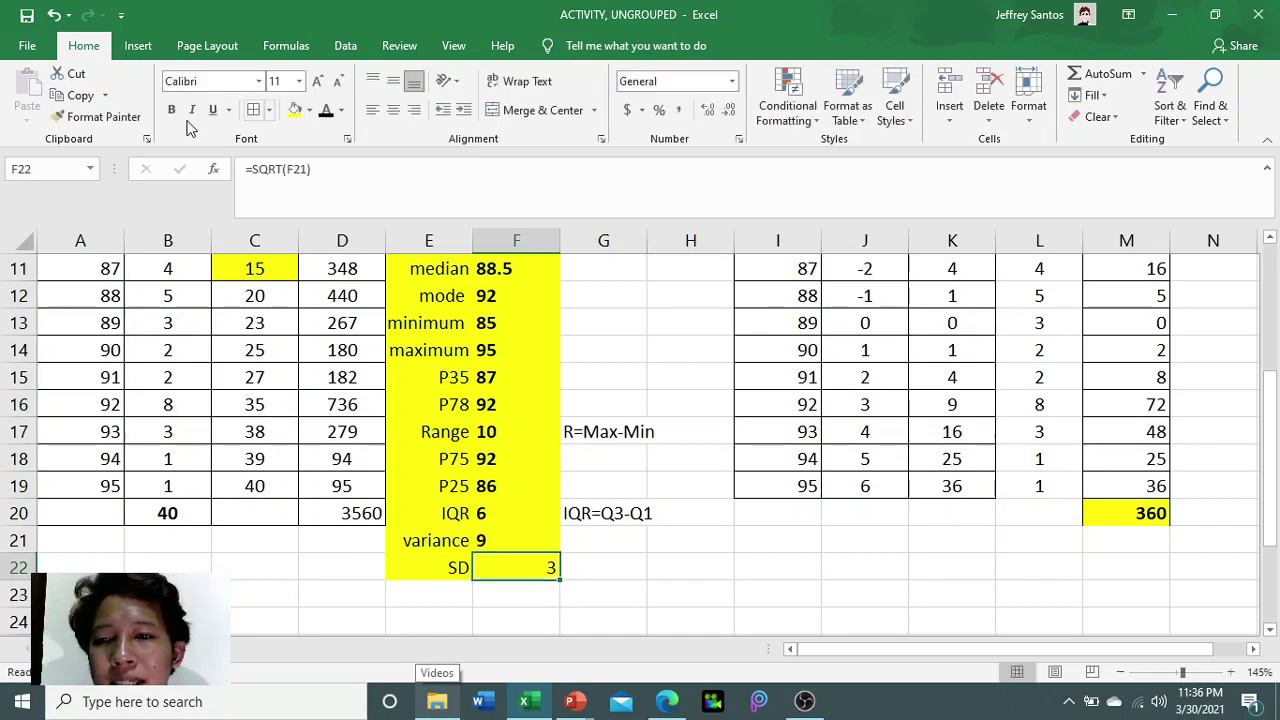
pyautogui.click(372, 110)
pyautogui.click(626, 572)
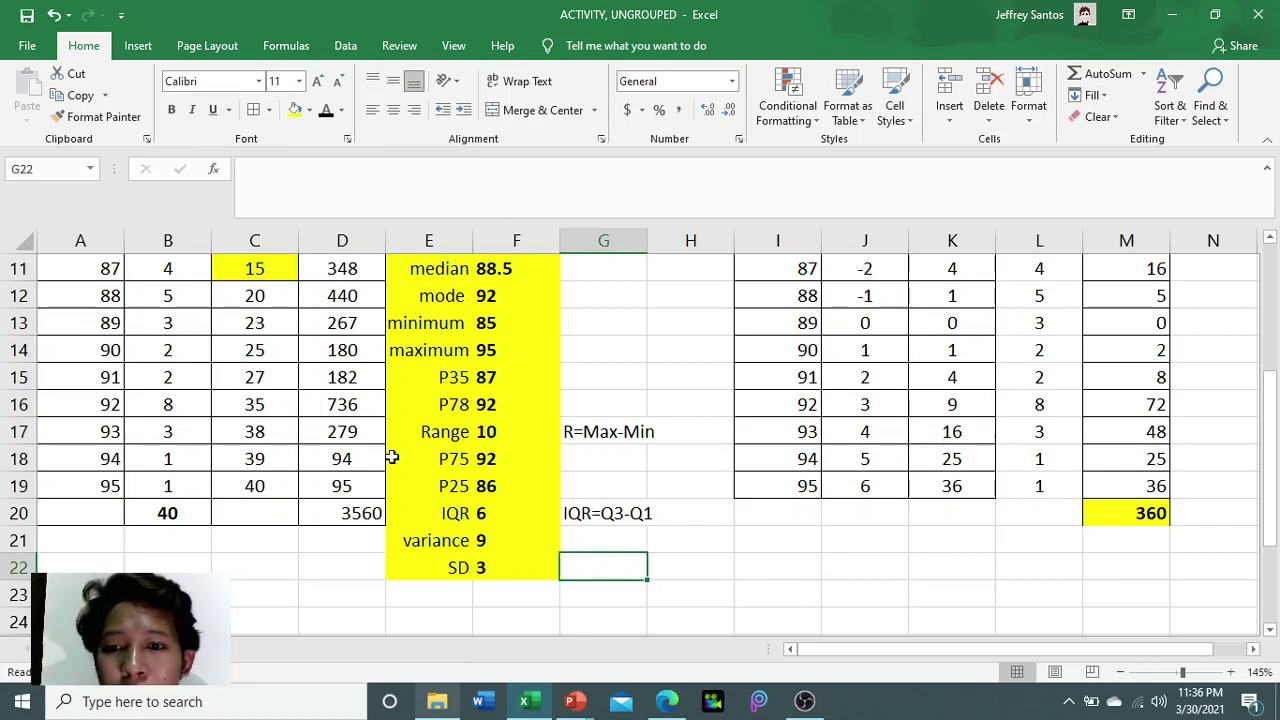
pyautogui.moveTo(508, 568); pyautogui.dragTo(457, 567)
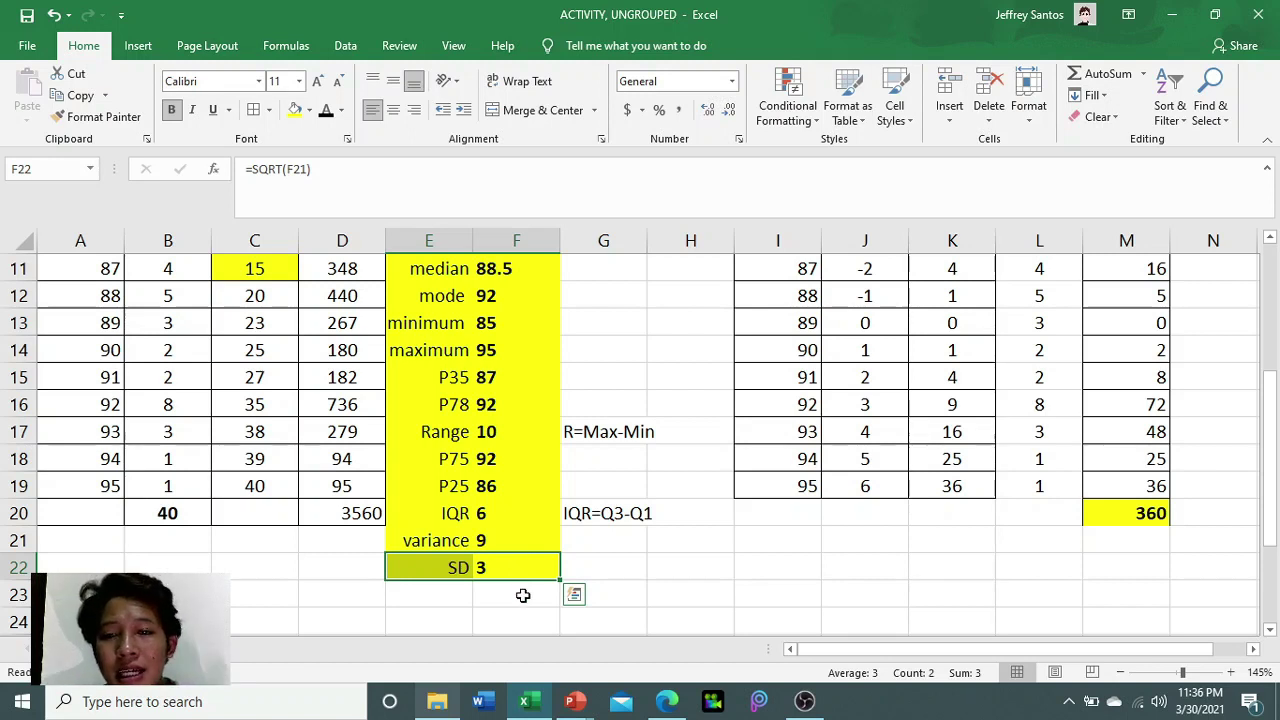
pyautogui.scroll(1, 514, 480)
pyautogui.scroll(-1, 496, 360)
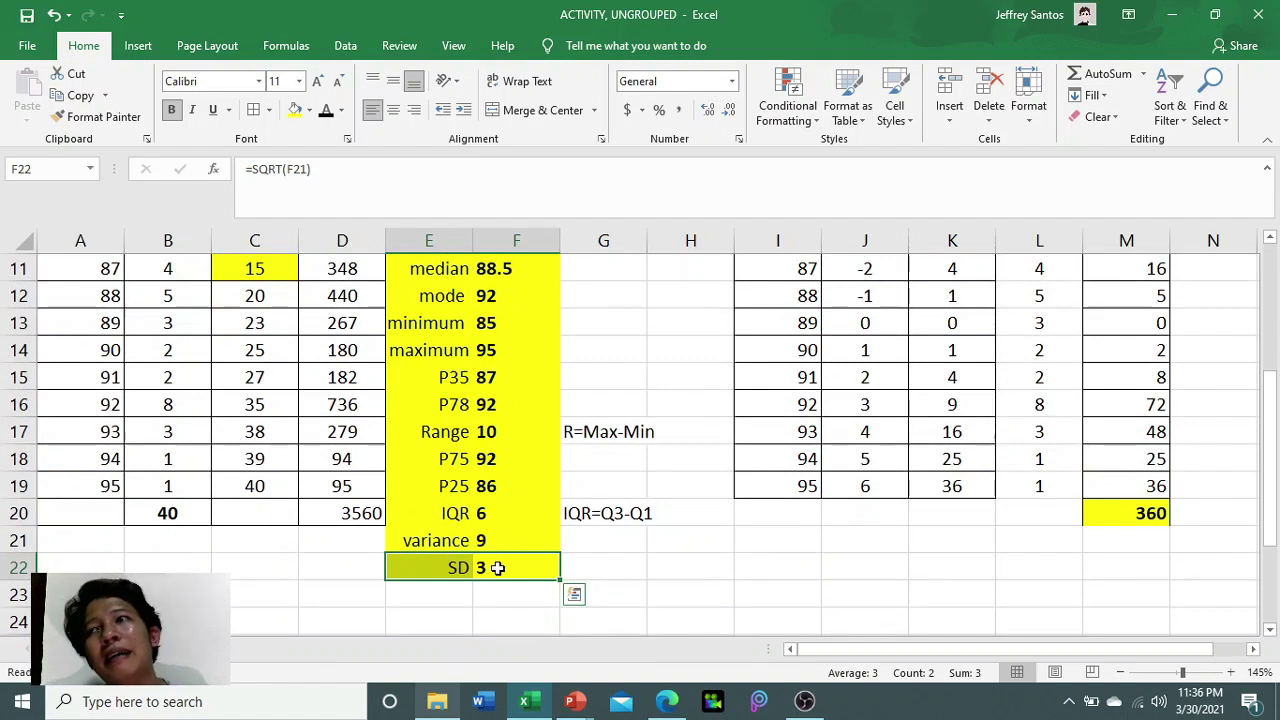
pyautogui.scroll(1, 497, 567)
pyautogui.scroll(-1, 497, 567)
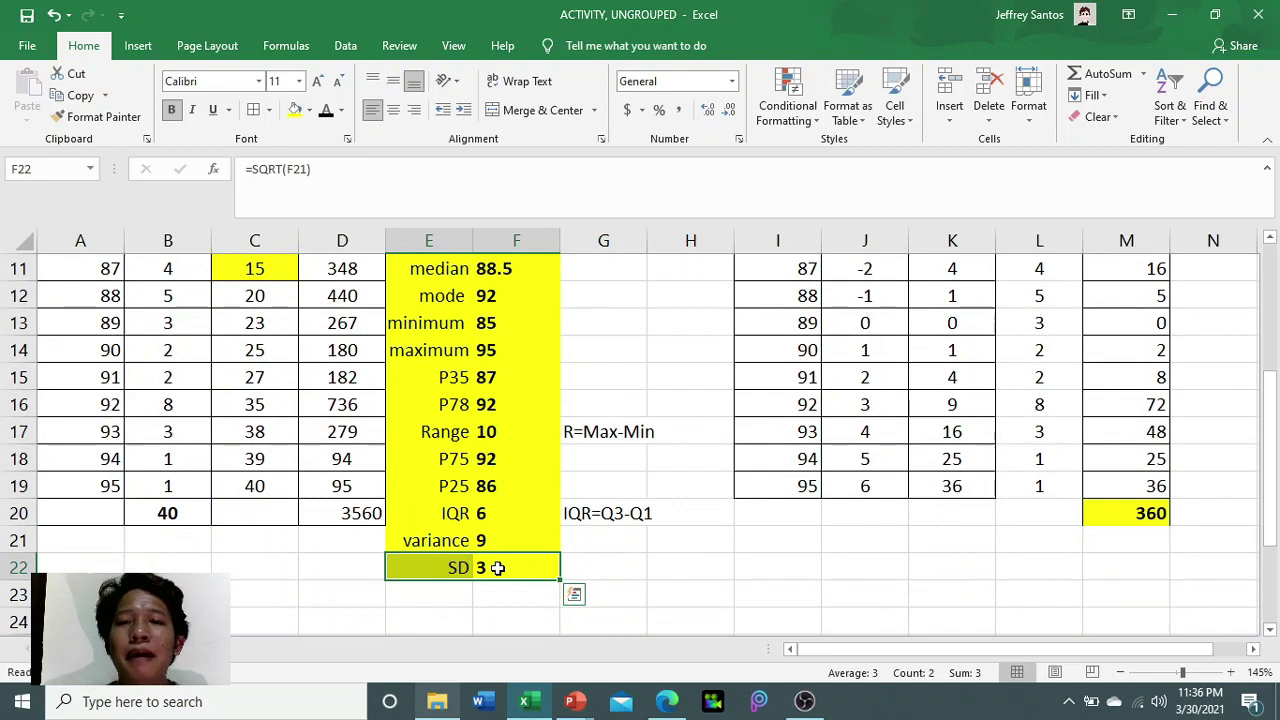
pyautogui.scroll(1, 497, 567)
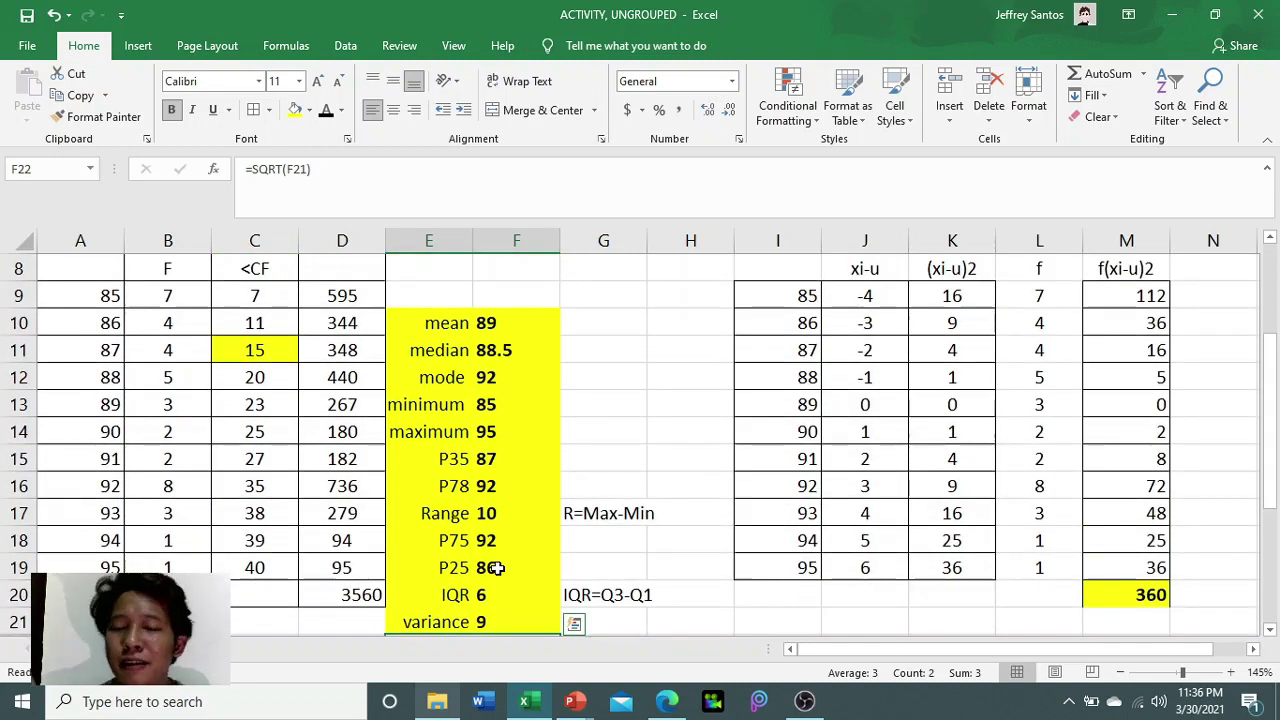
pyautogui.scroll(-1, 497, 567)
# - Switch to the PowerPoint slideshow and advance to the coefficient of variation slide, revealing its formula
pyautogui.click(466, 588)
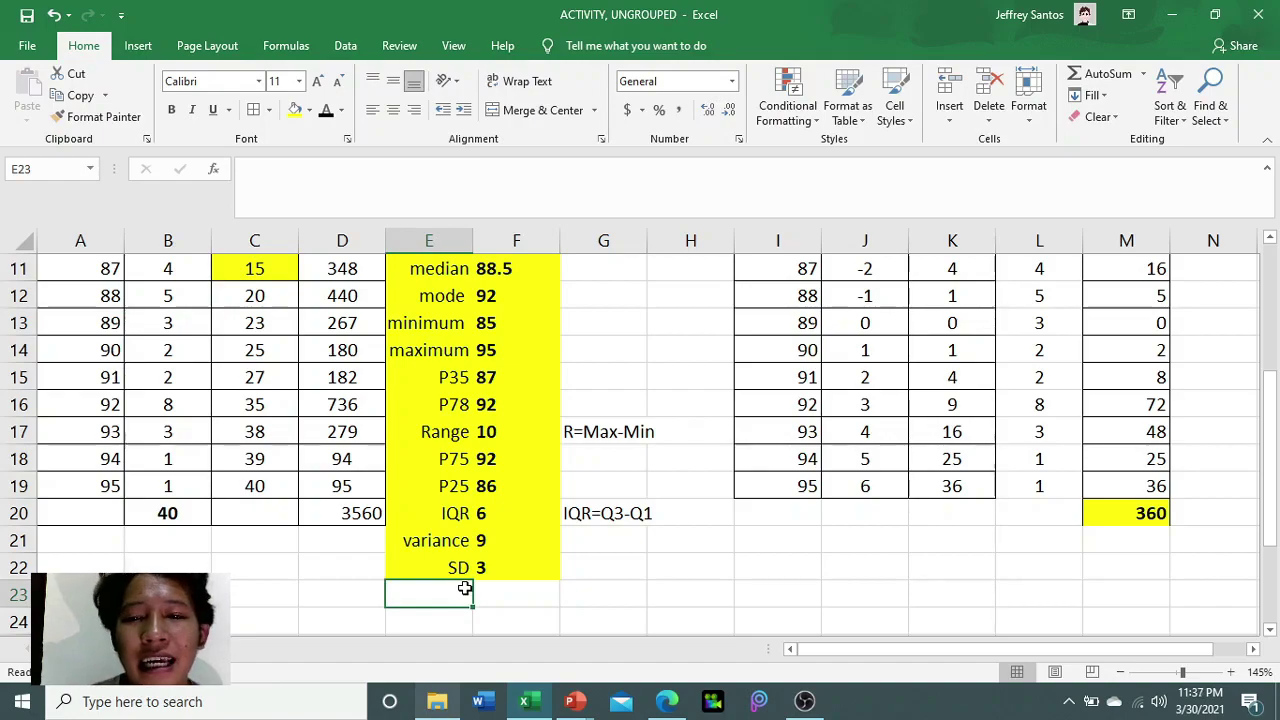
pyautogui.hotkey('alt', 'Tab')
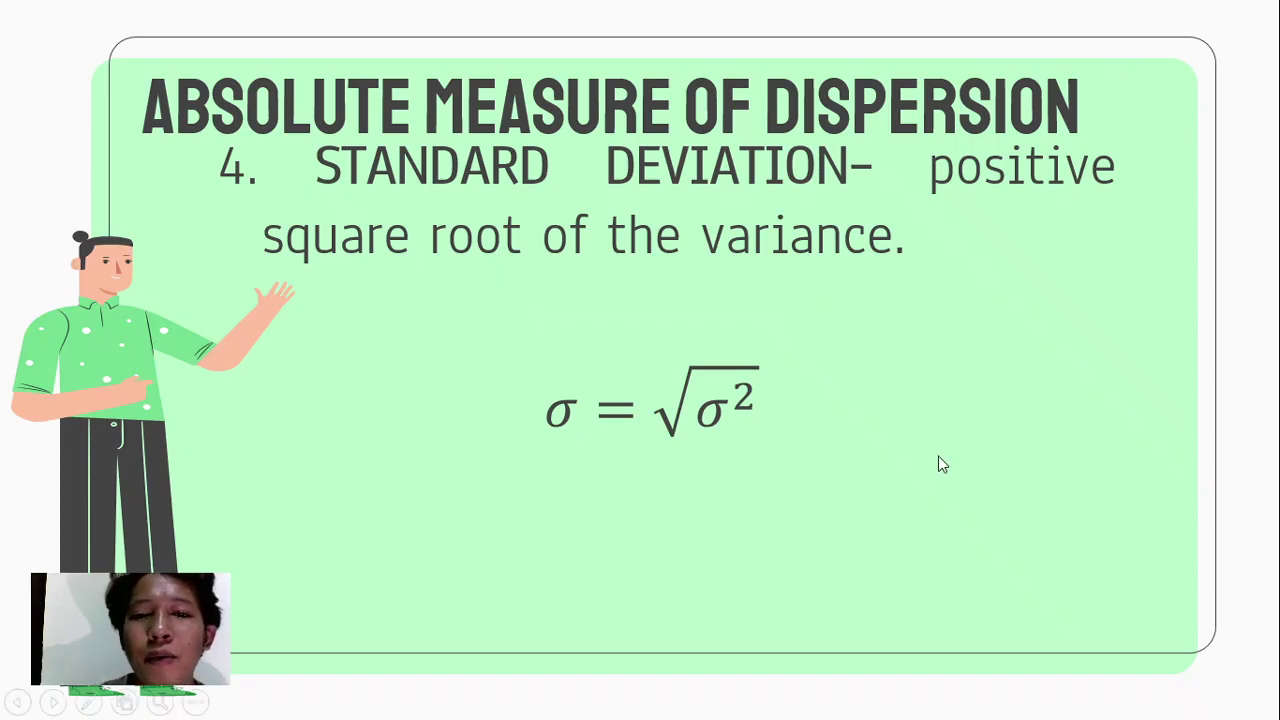
pyautogui.click(862, 492)
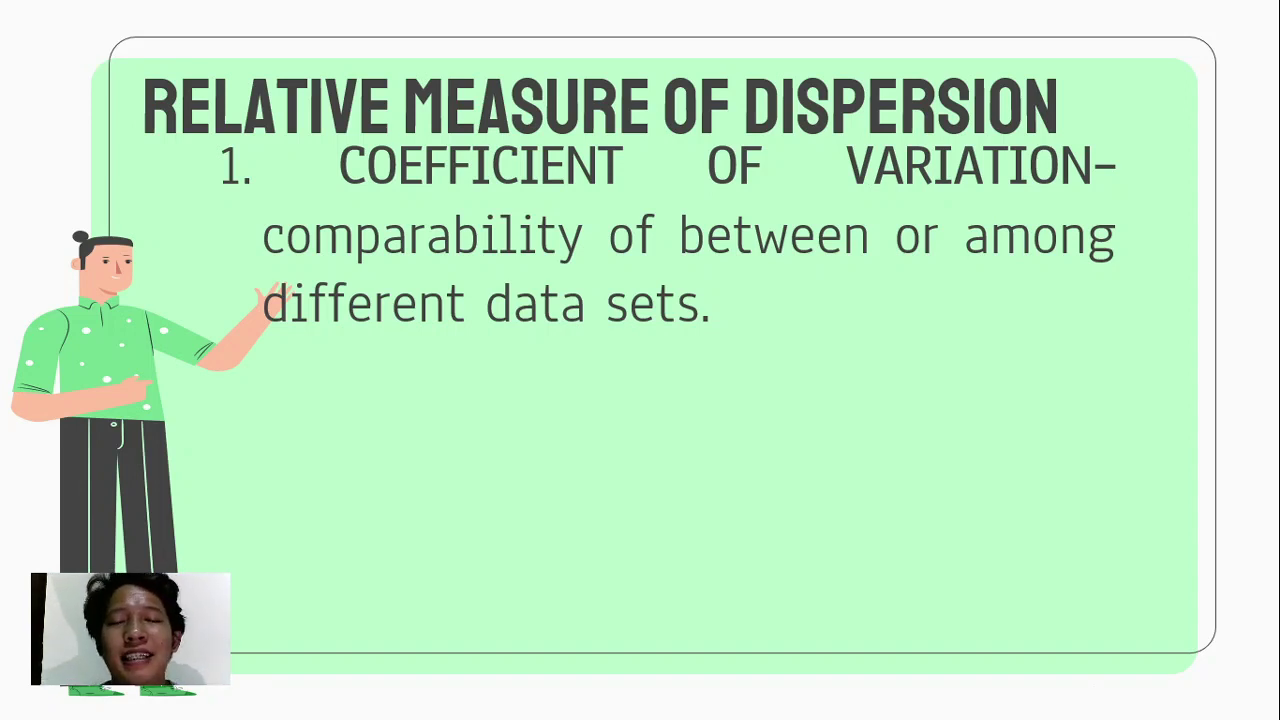
pyautogui.press('Right')
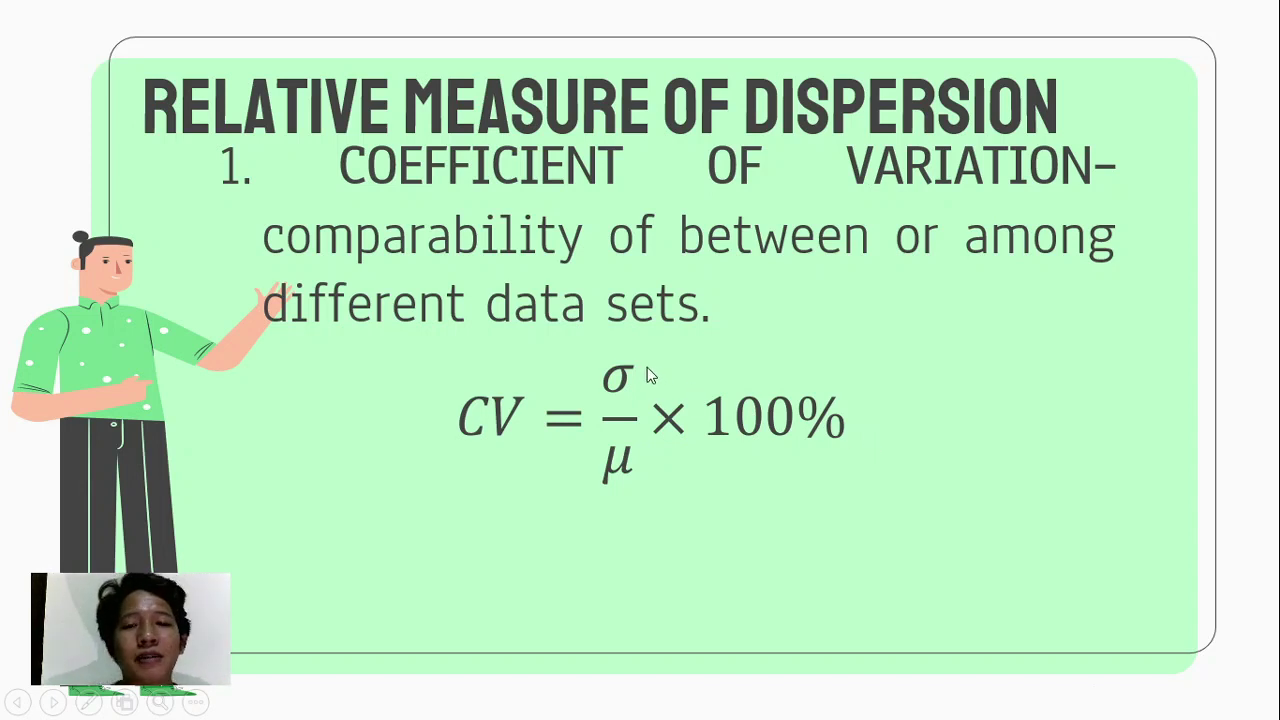
# - Return to the Excel worksheet and enter the label CV in E23 below SD
pyautogui.hotkey('alt', 'Tab')
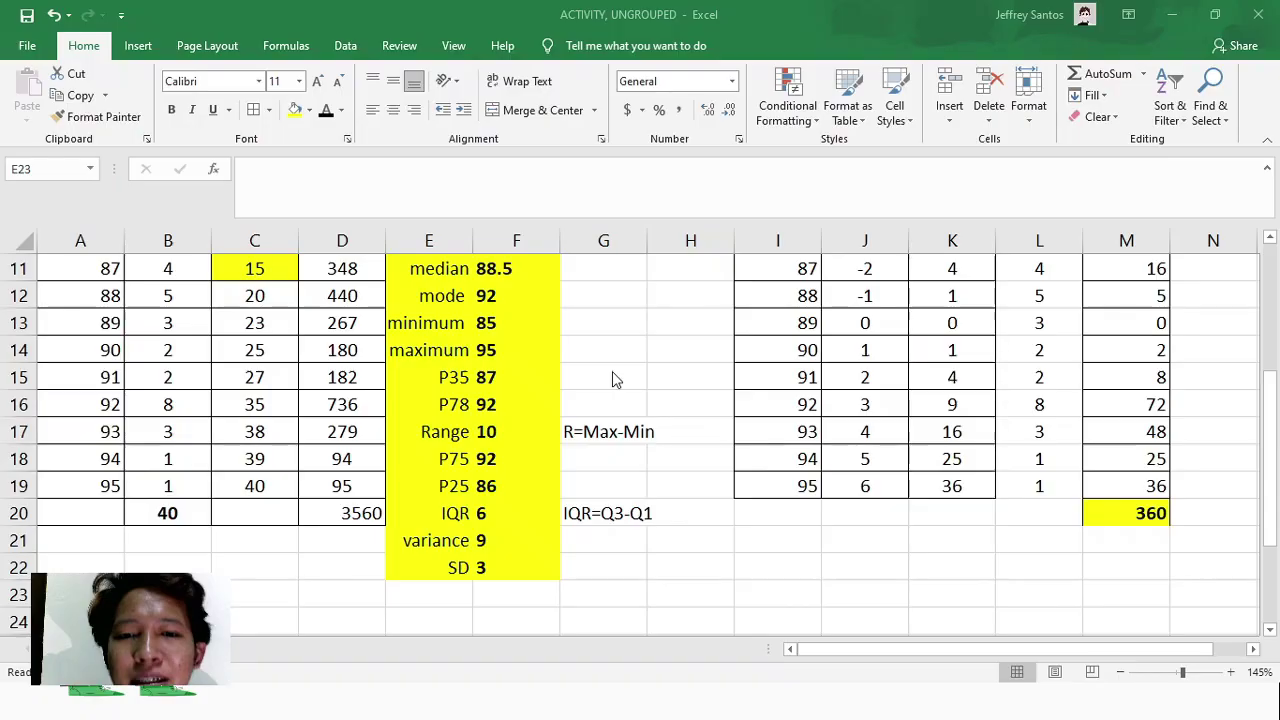
pyautogui.moveTo(449, 568); pyautogui.dragTo(503, 578)
pyautogui.click(451, 592)
pyautogui.write('CV')
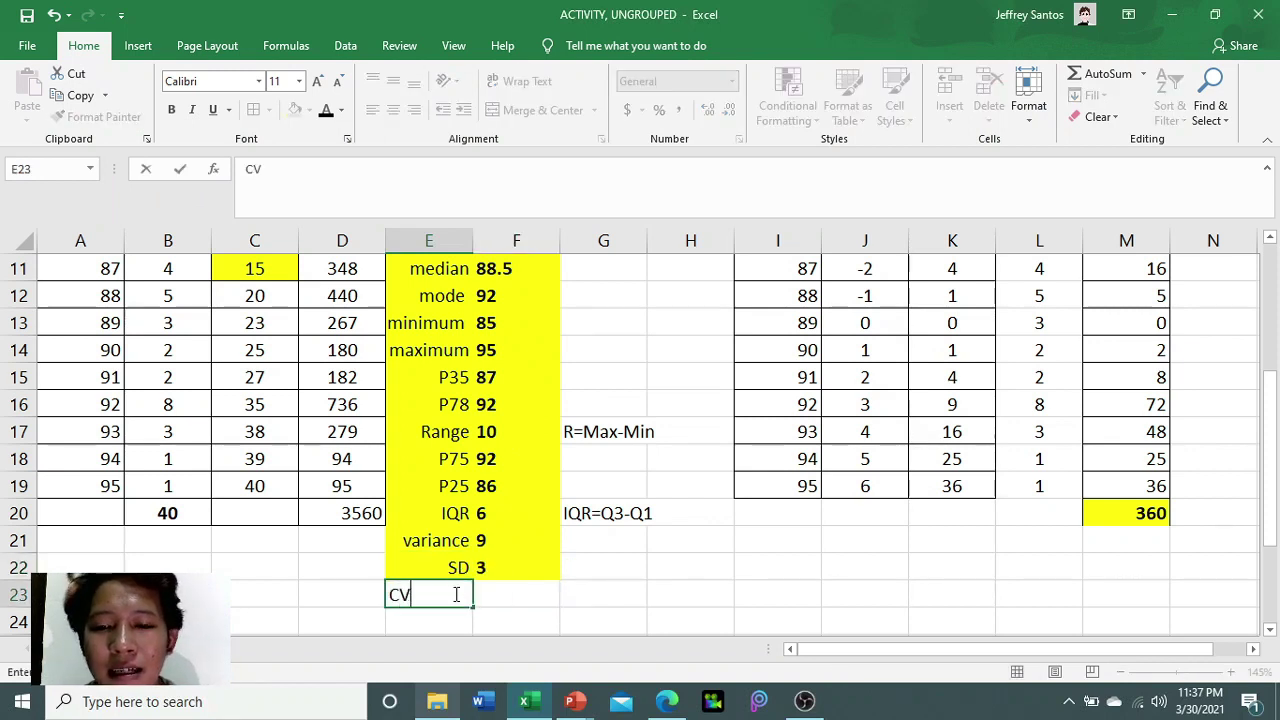
pyautogui.press('Tab')
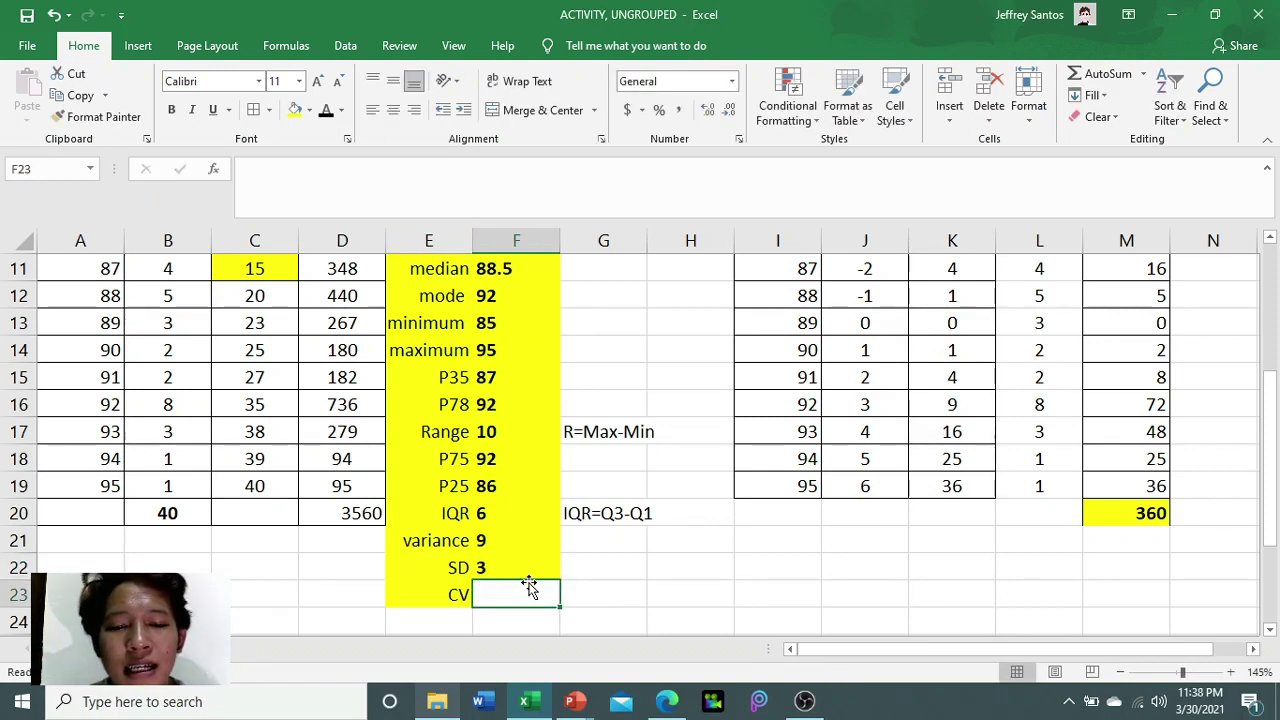
# - Check the coefficient of variation formula on the slide and calculate the SD-to-mean ratio in F23 with =3/F10
pyautogui.write('=')
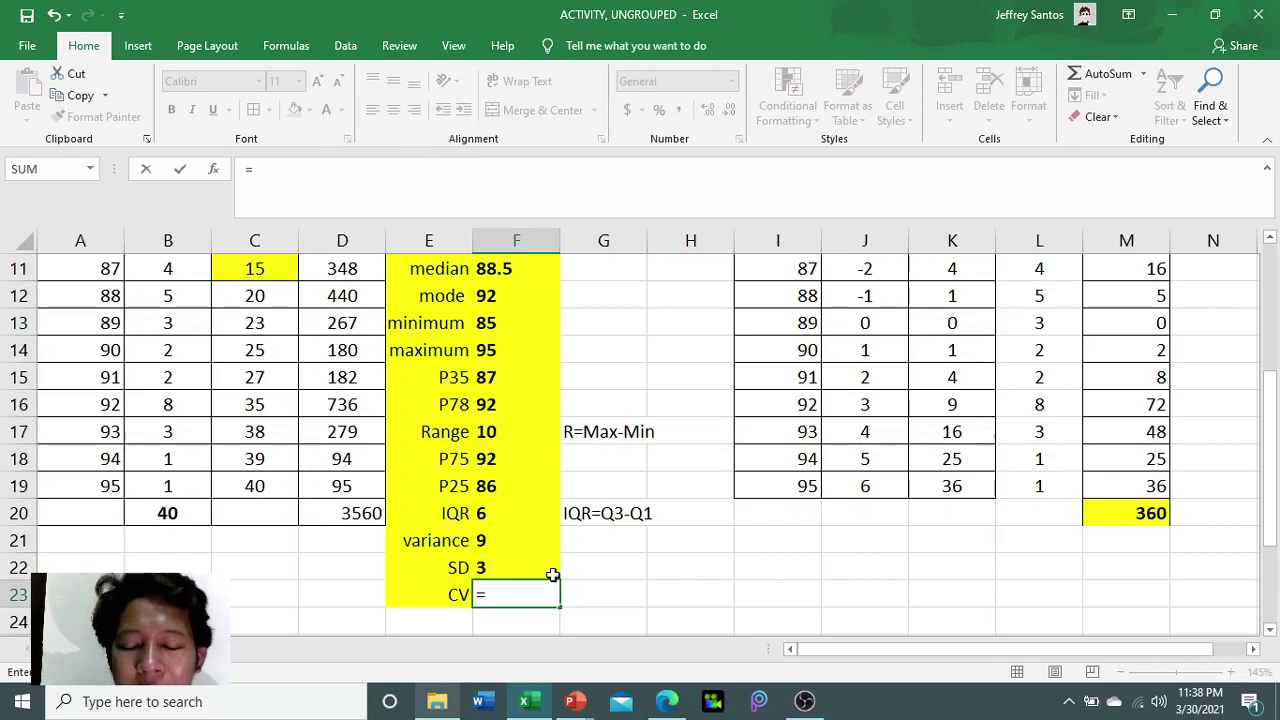
pyautogui.hotkey('alt', 'Tab')
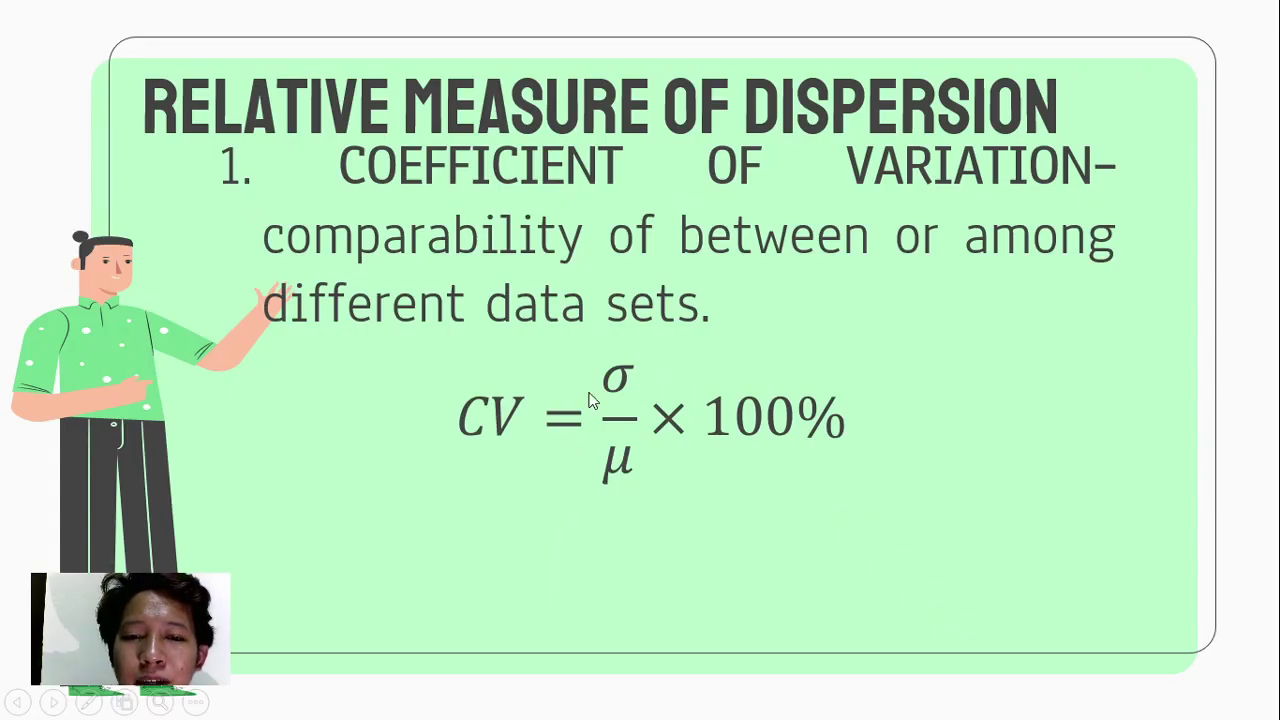
pyautogui.hotkey('alt', 'Tab')
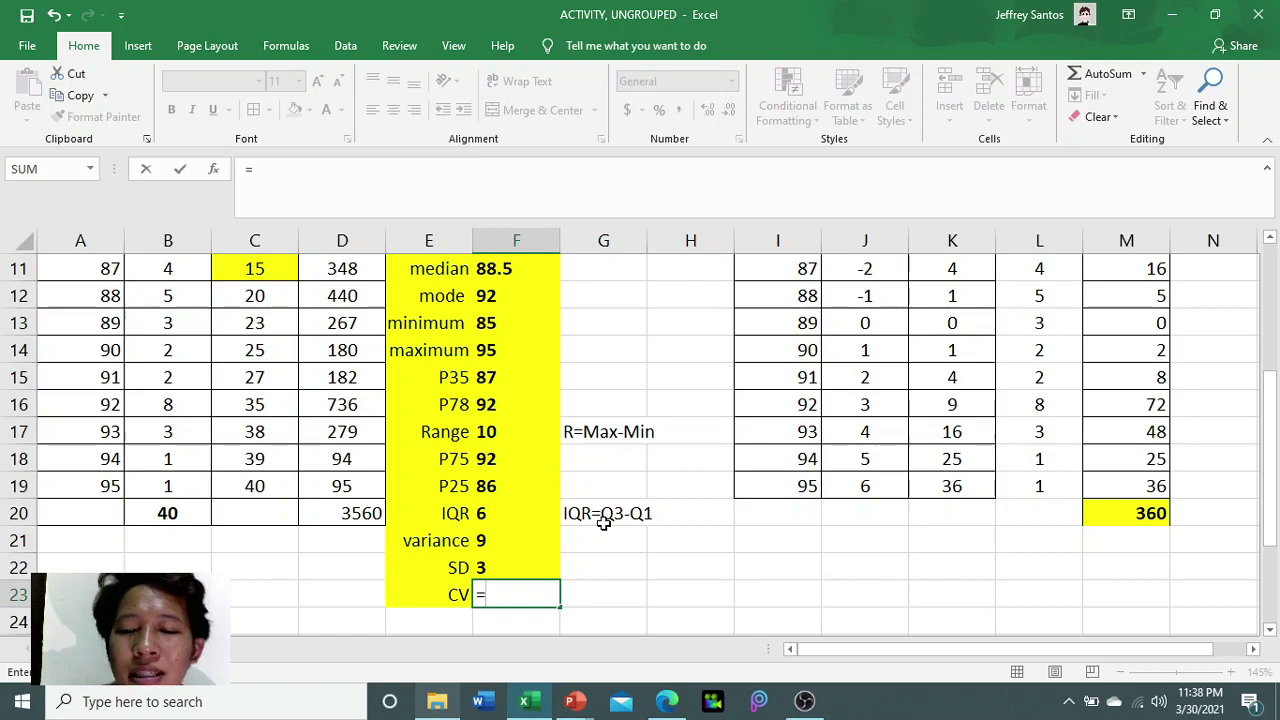
pyautogui.write('3/')
pyautogui.hotkey('alt', 'Tab')
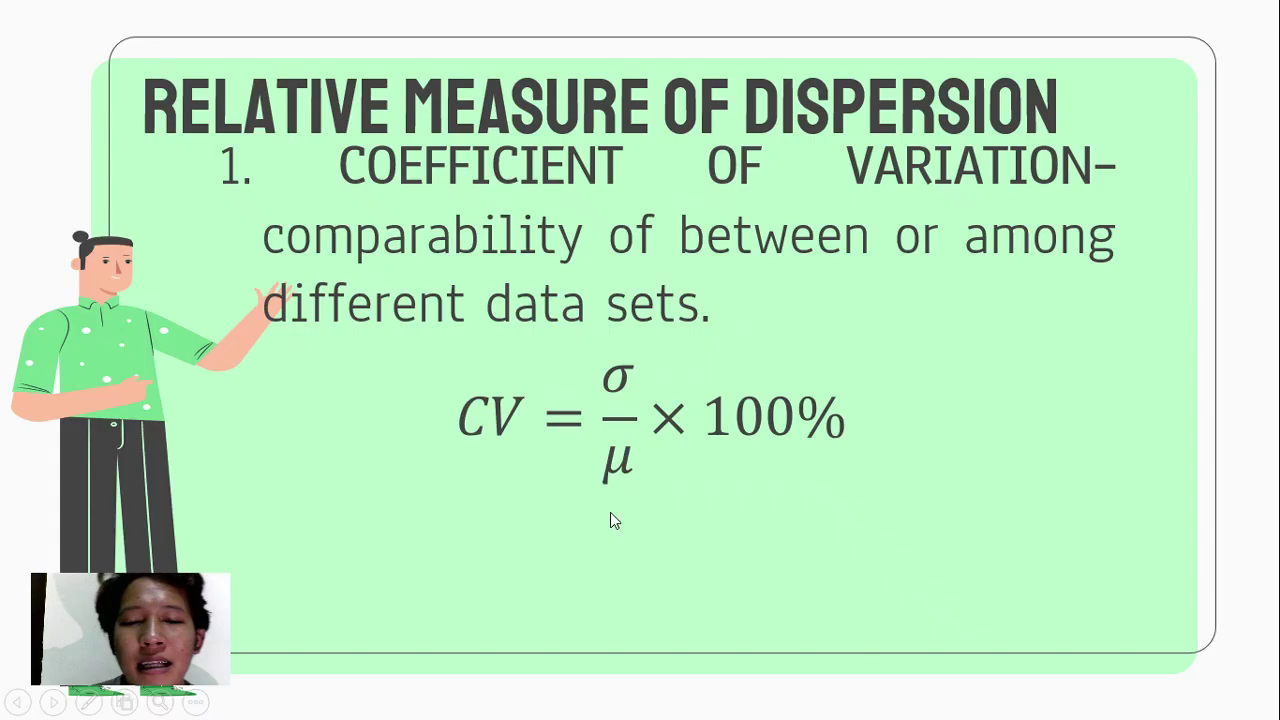
pyautogui.hotkey('alt', 'Tab')
pyautogui.press('Escape')
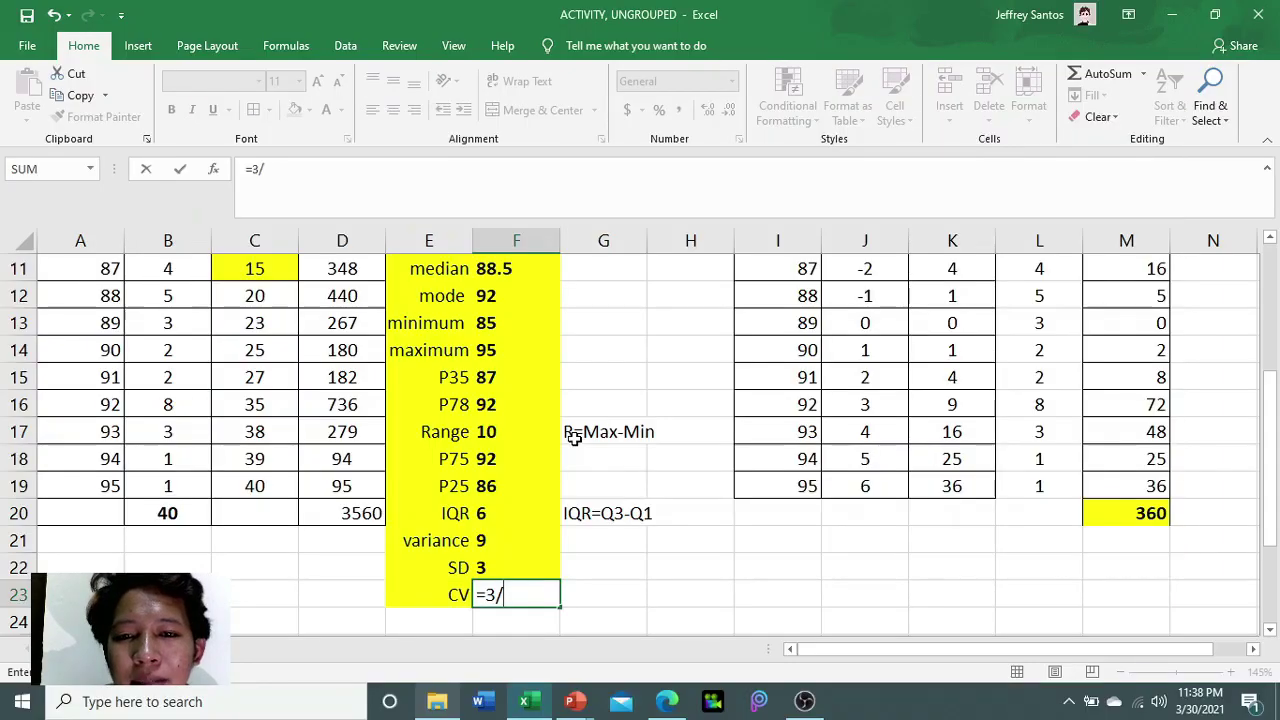
pyautogui.scroll(1, 589, 374)
pyautogui.hotkey('alt', 'Tab')
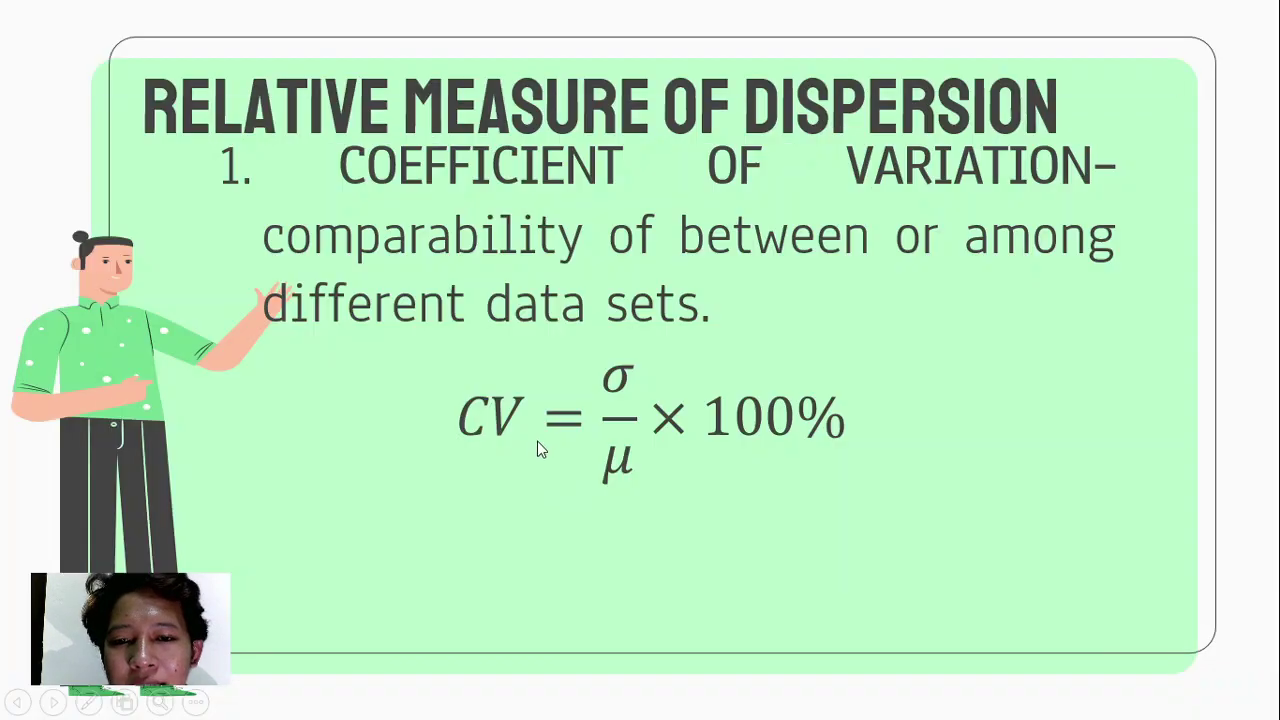
pyautogui.hotkey('alt', 'Tab')
pyautogui.press('Escape')
pyautogui.scroll(-1, 585, 548)
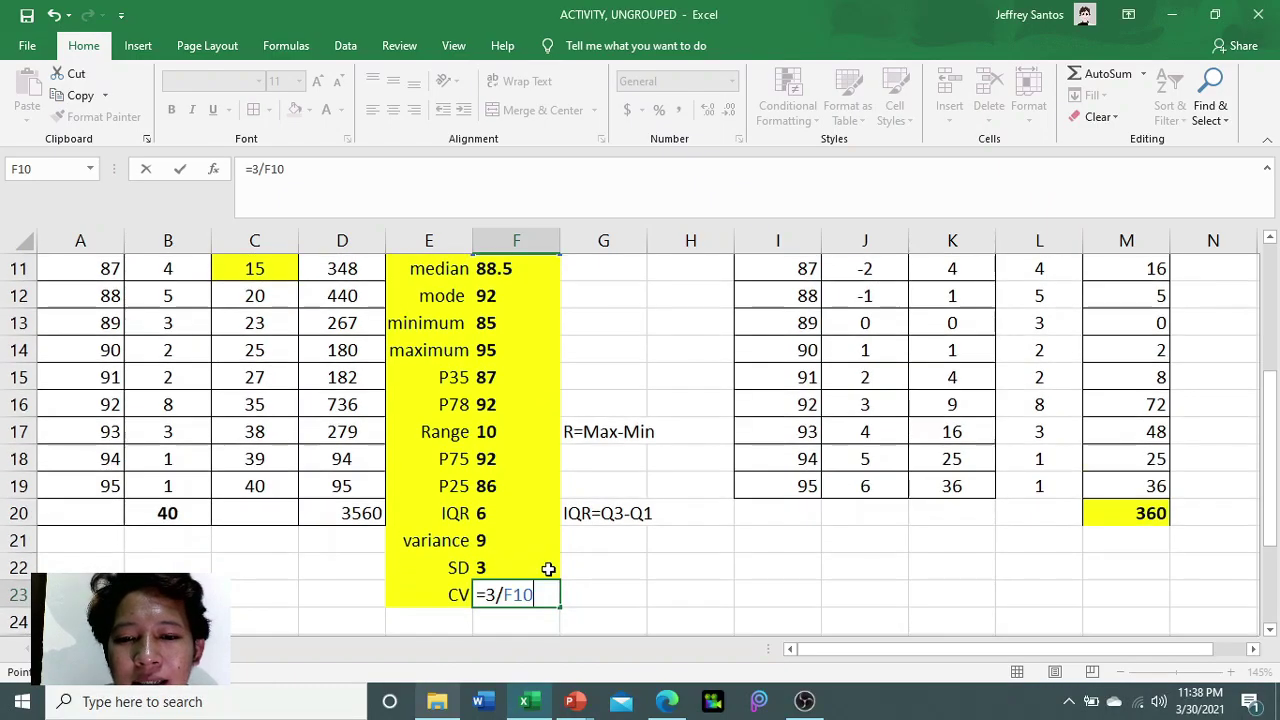
pyautogui.hotkey('ctrl', 'Return')
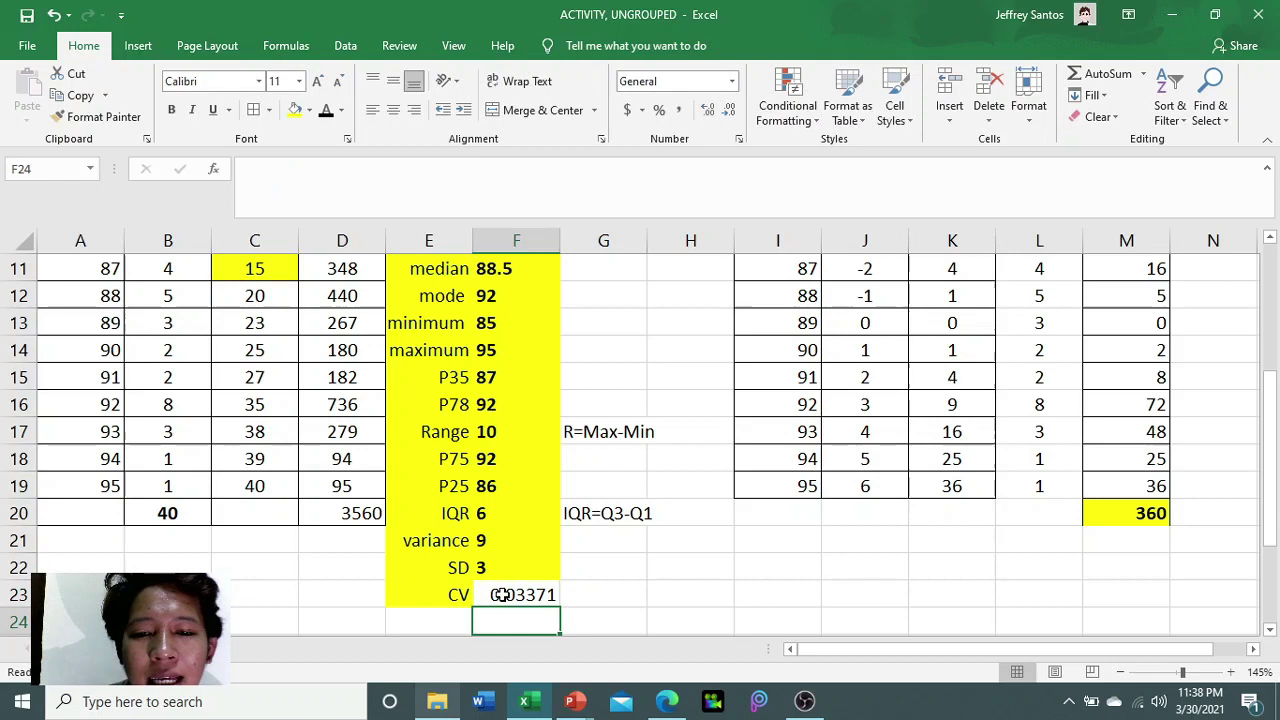
# - Convert the CV ratio to a percentage value in G23 with =F23*100
pyautogui.click(596, 597)
pyautogui.write('=')
pyautogui.click(545, 596)
pyautogui.write('*')
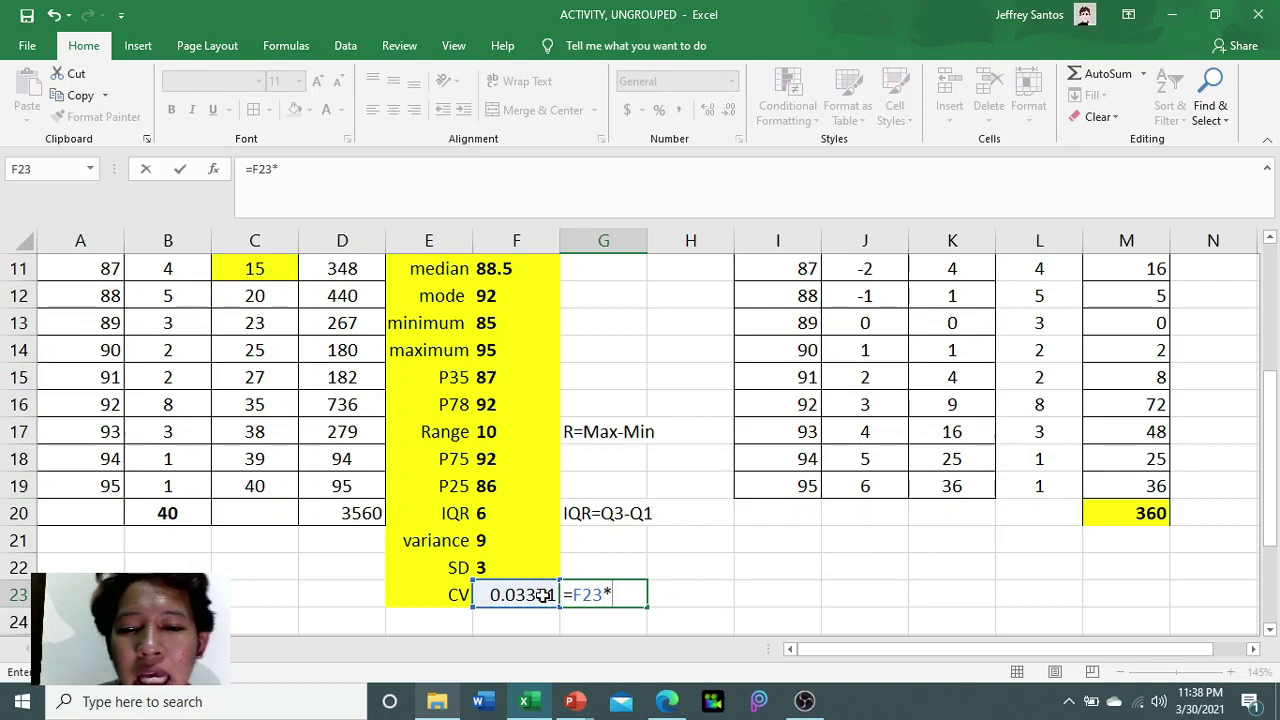
pyautogui.write('100')
pyautogui.press('Return')
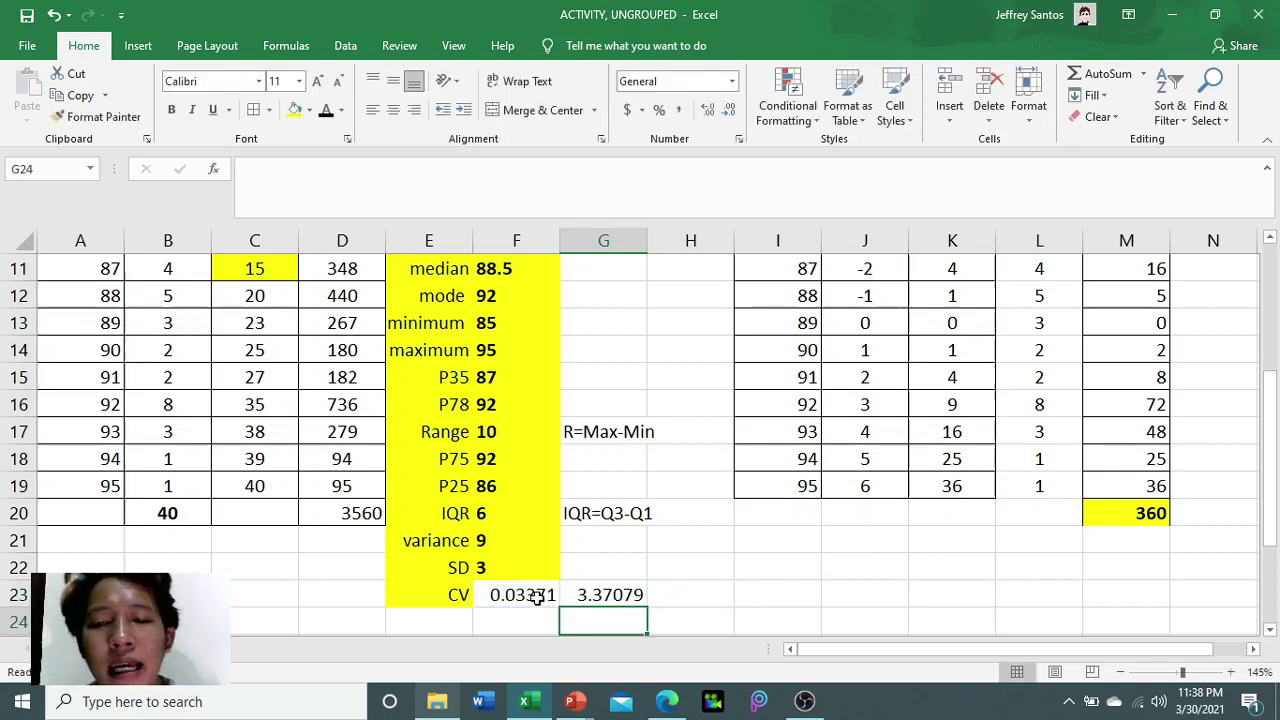
# - Format the CV percentage in G23 with yellow fill, bold text and two decimal places
pyautogui.click(600, 594)
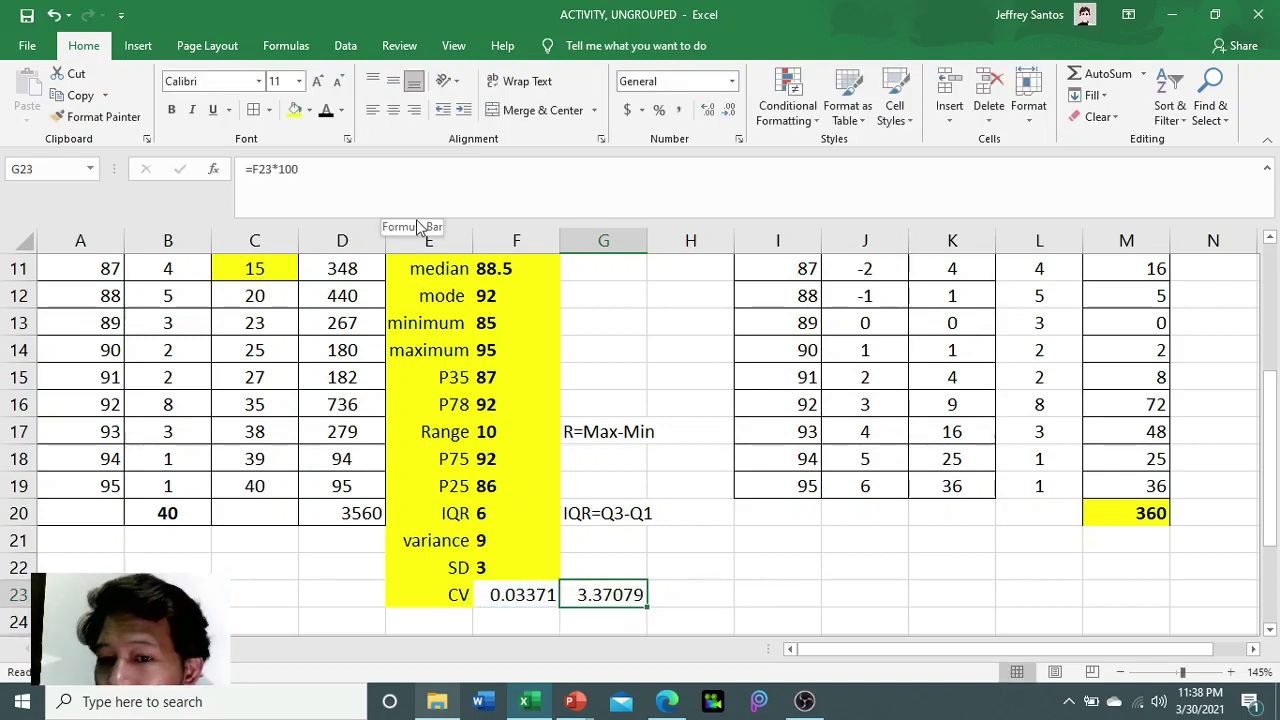
pyautogui.click(295, 109)
pyautogui.click(171, 109)
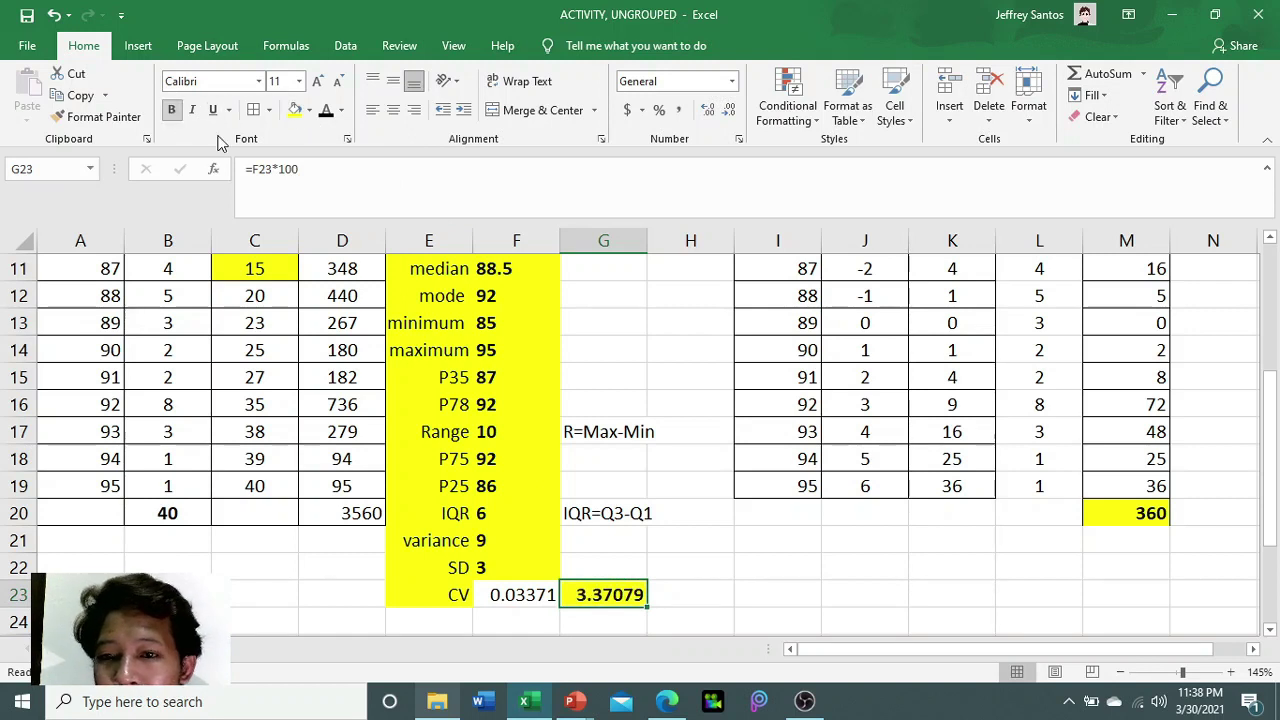
pyautogui.click(728, 112)
pyautogui.click(728, 112)
pyautogui.click(728, 112)
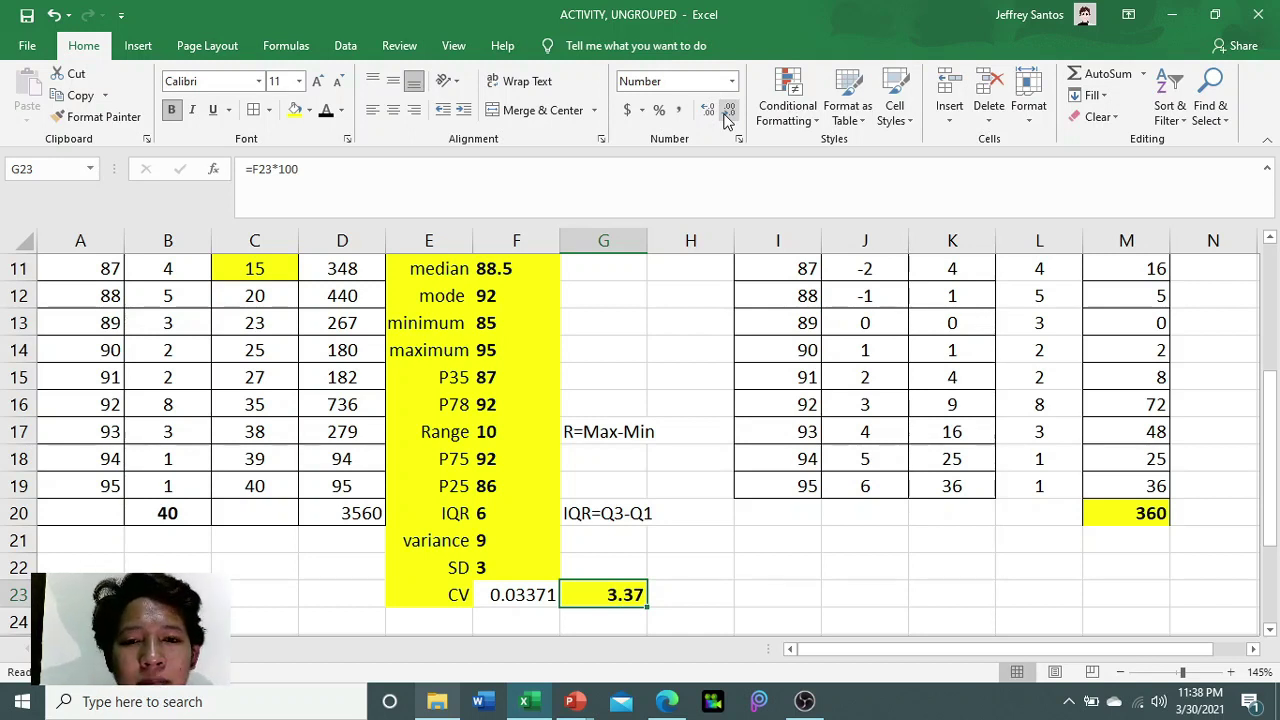
pyautogui.click(716, 594)
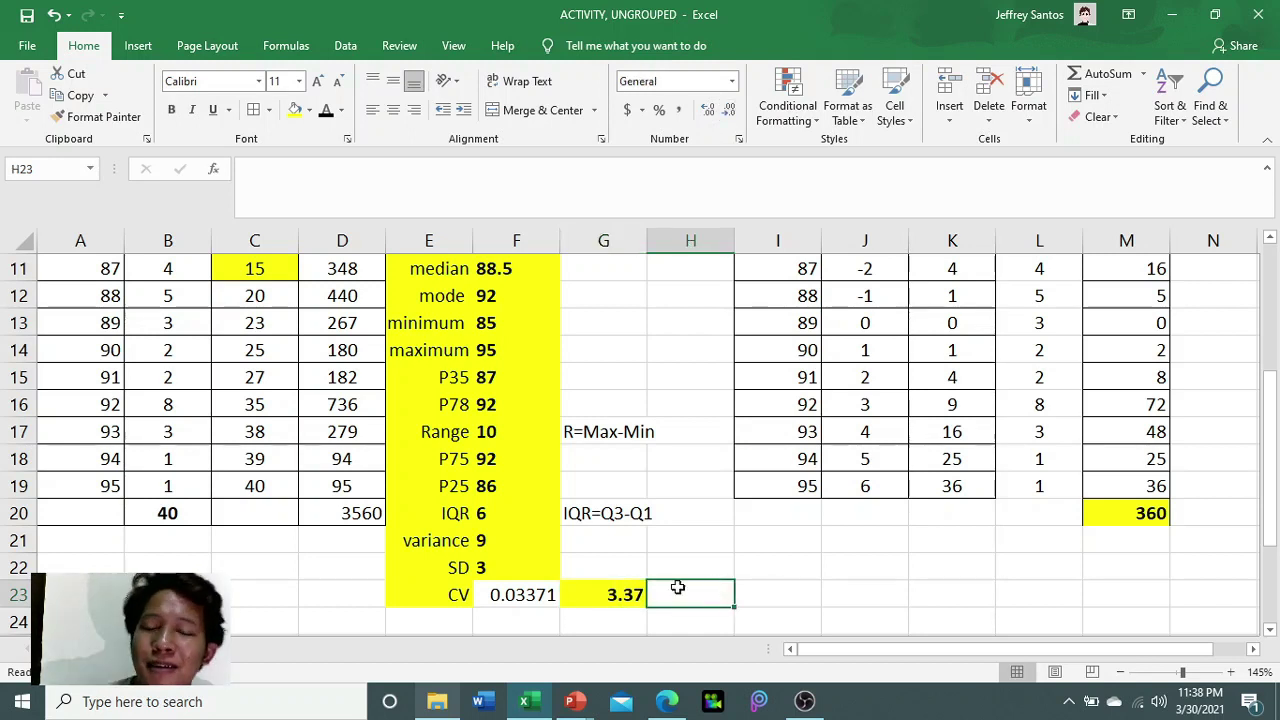
pyautogui.click(578, 590)
pyautogui.click(437, 592)
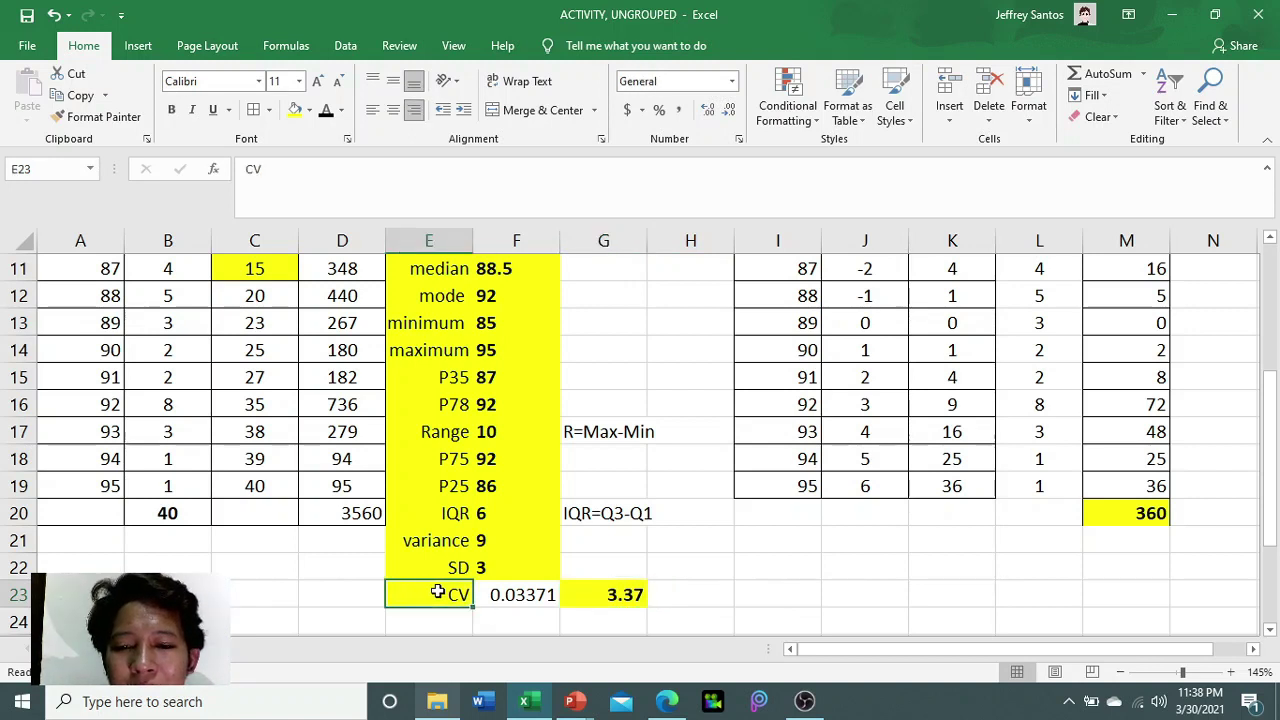
pyautogui.click(598, 595)
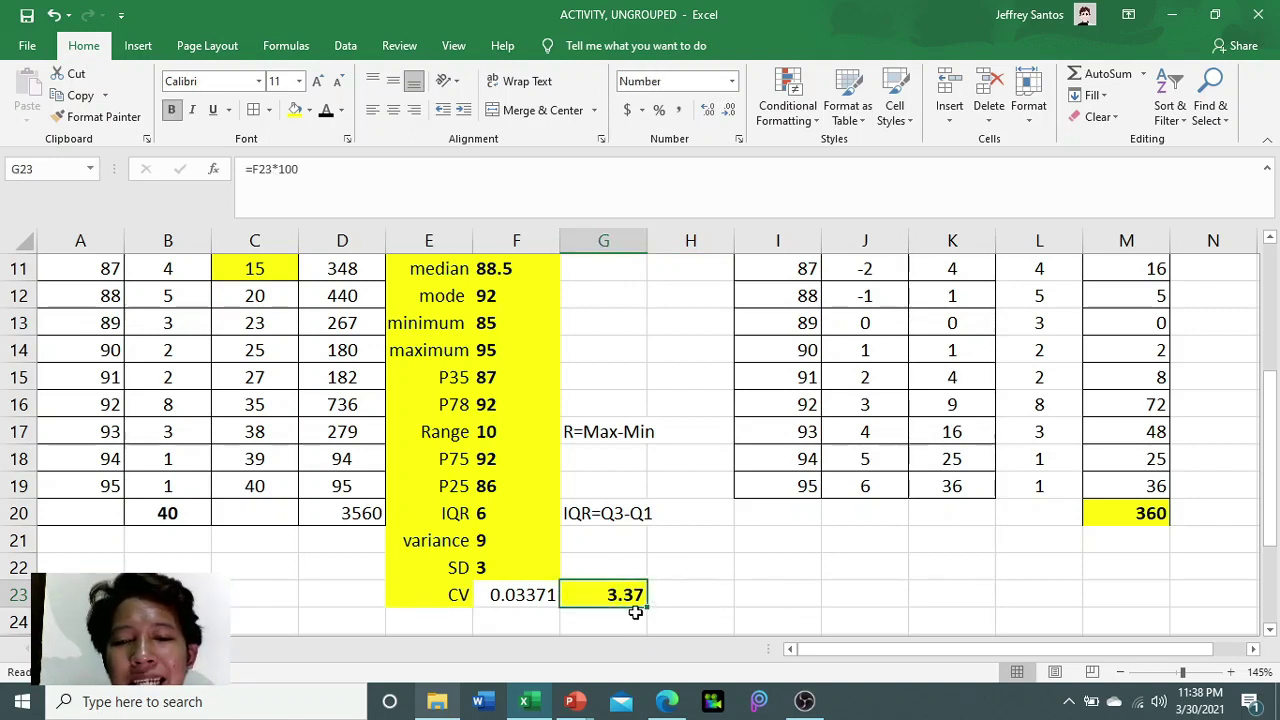